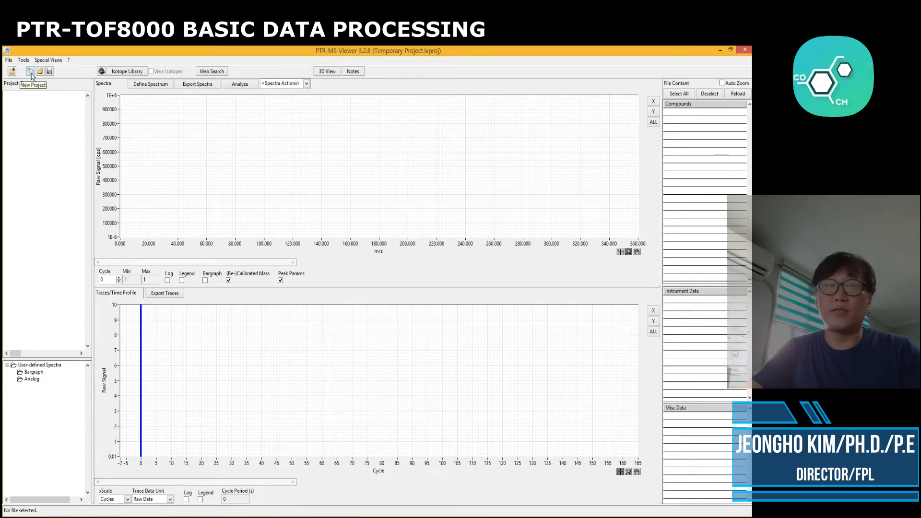
Start a new project, saving the current one first, and name it LongRange
left_click(30, 72)
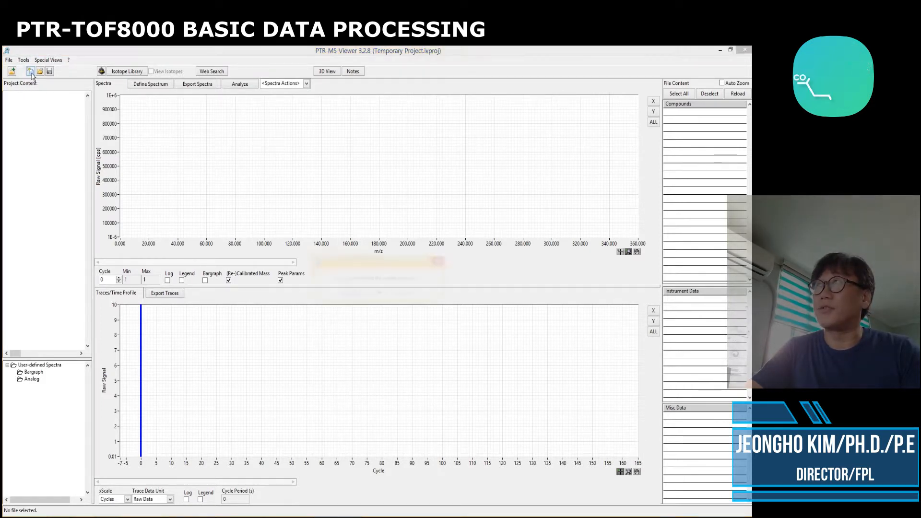
left_click_drag(345, 261, 335, 195)
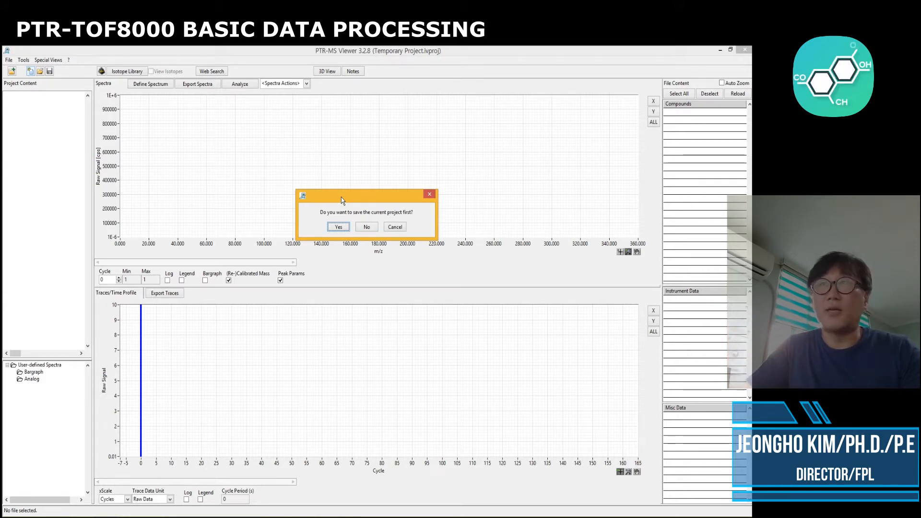
left_click(337, 227)
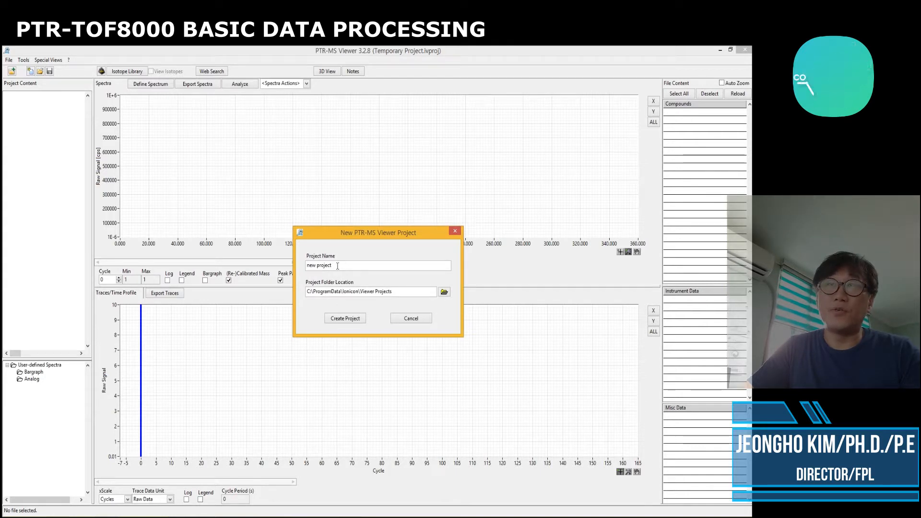
left_click_drag(343, 266, 281, 265)
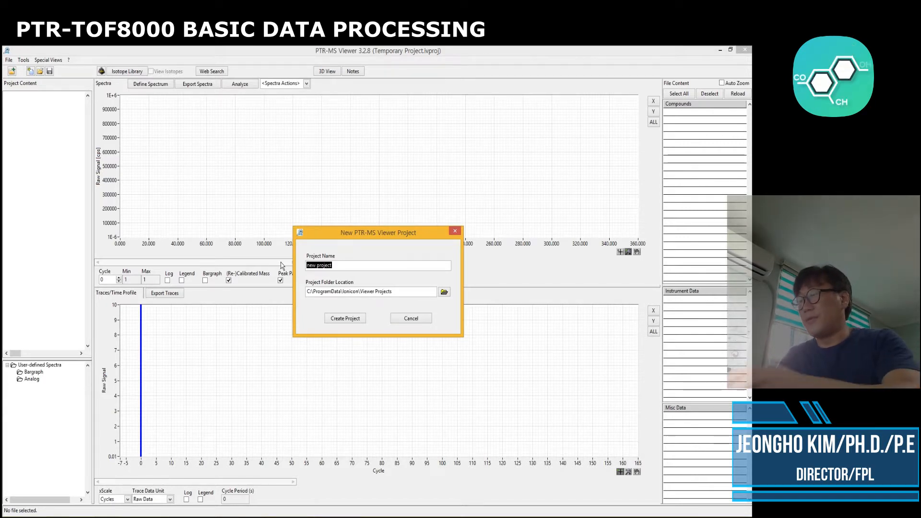
type("Long")
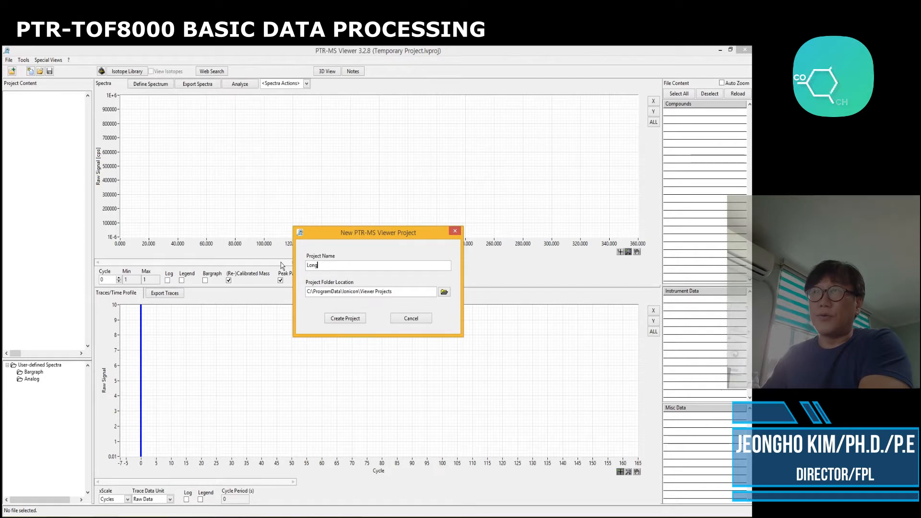
type("Range")
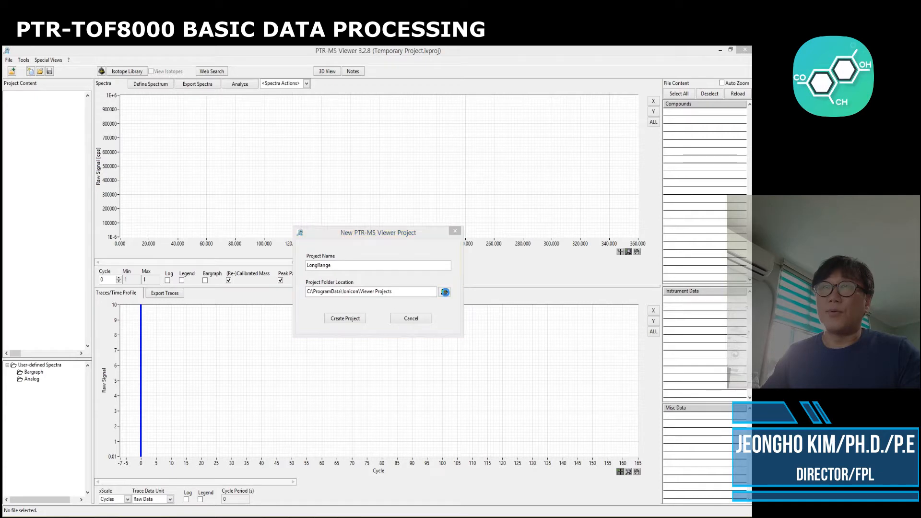
Set the project folder location to the PTR_비교실험 folder on drive D: and create the project
left_click(444, 292)
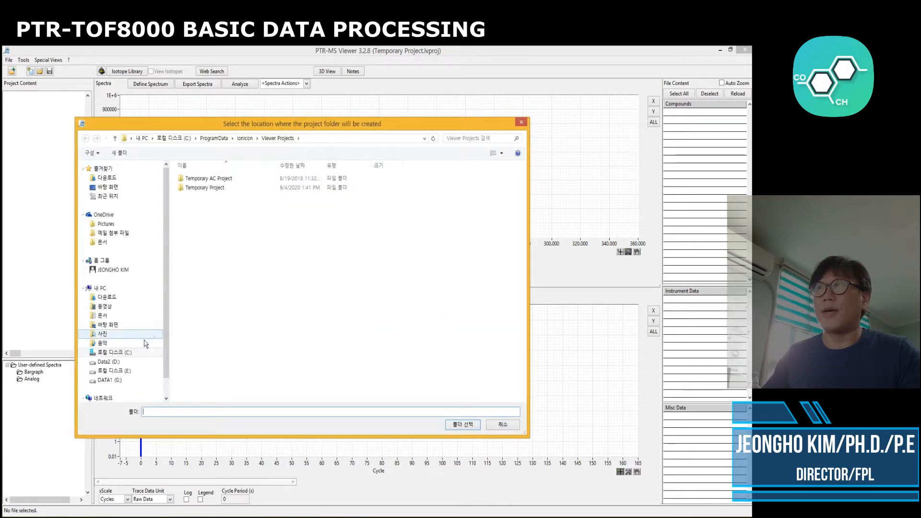
left_click(110, 365)
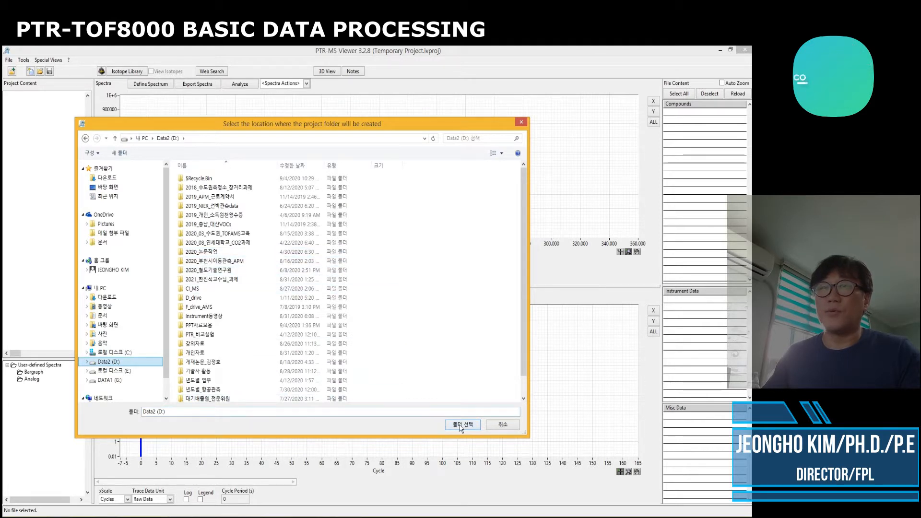
left_click_drag(523, 336, 515, 266)
left_click(197, 414)
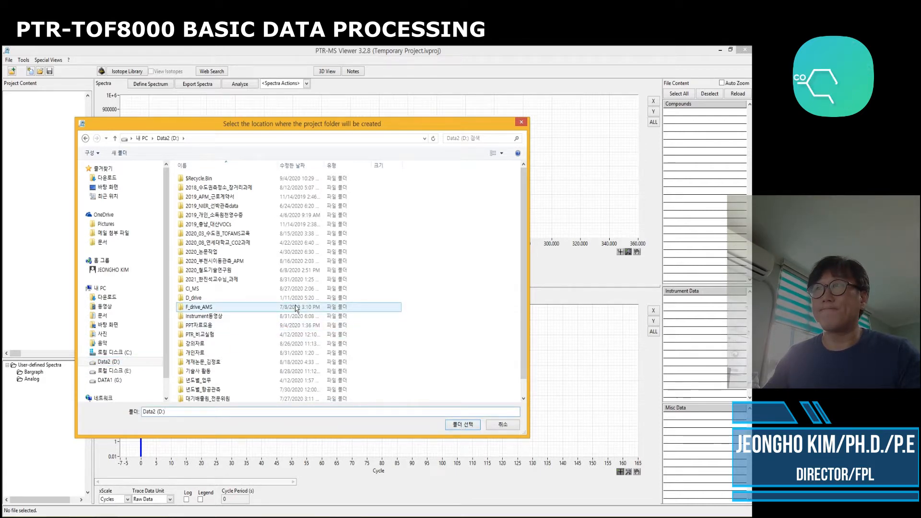
left_click(225, 335)
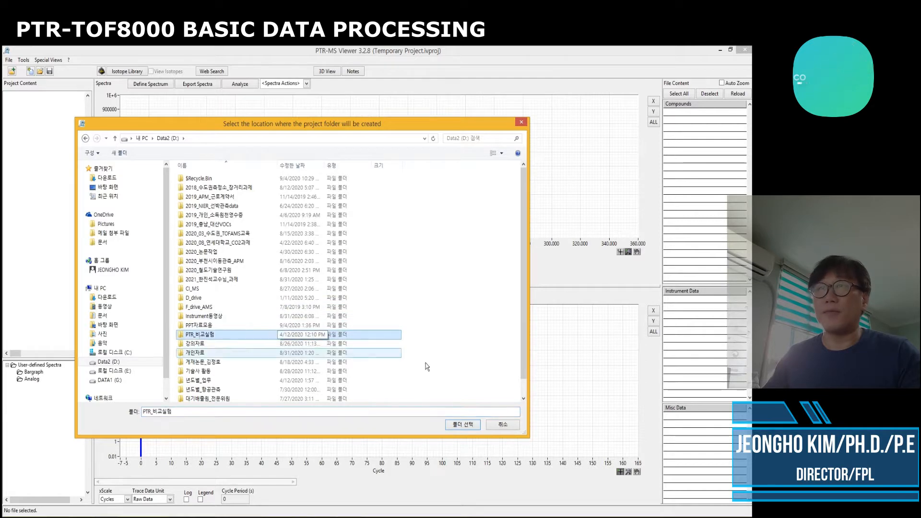
left_click(459, 428)
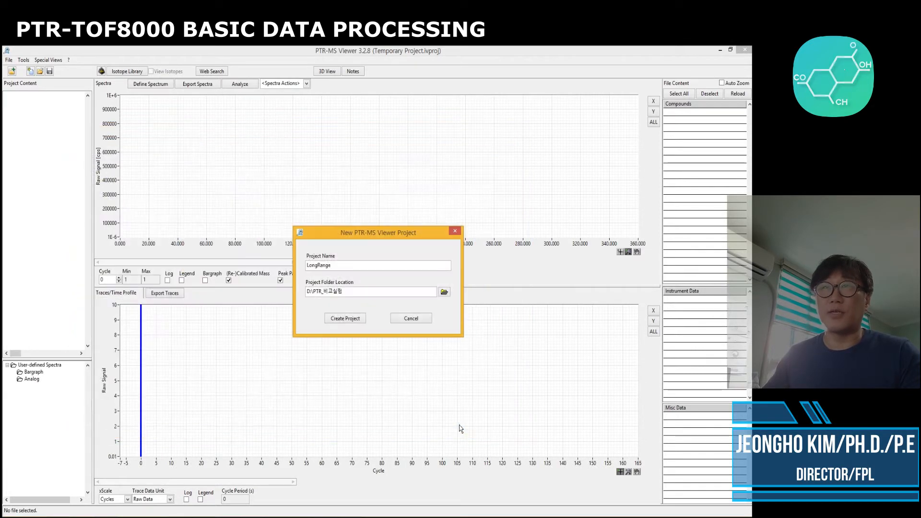
left_click(345, 319)
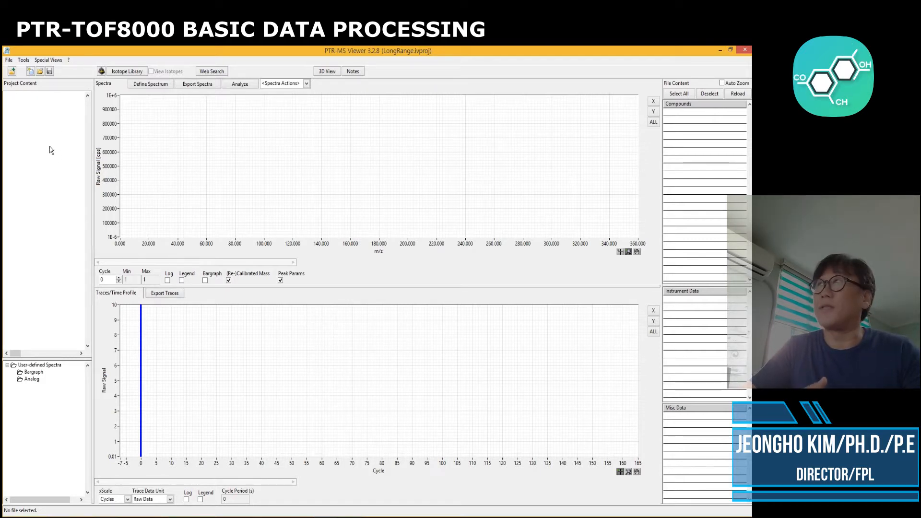
Add the measurement file DataFile_2020.03.24-10h00m03s_AS.h5 to the project
left_click(12, 72)
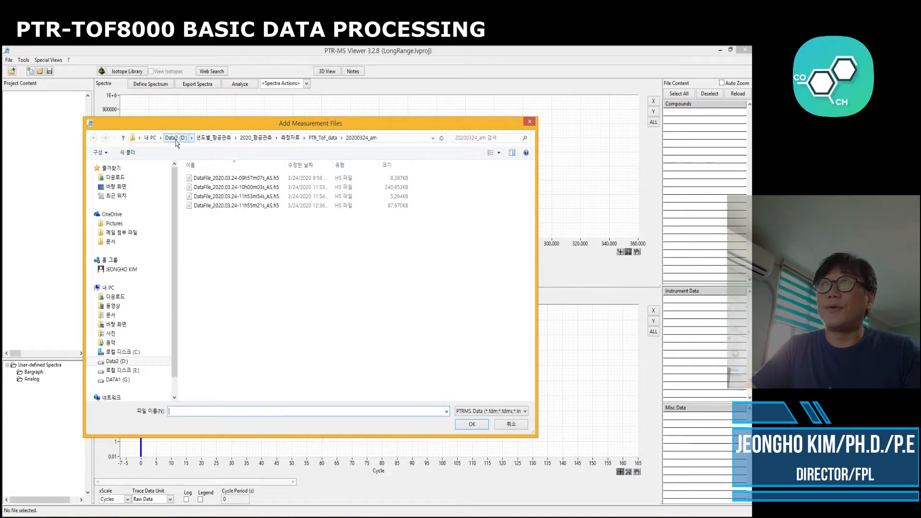
left_click(229, 187)
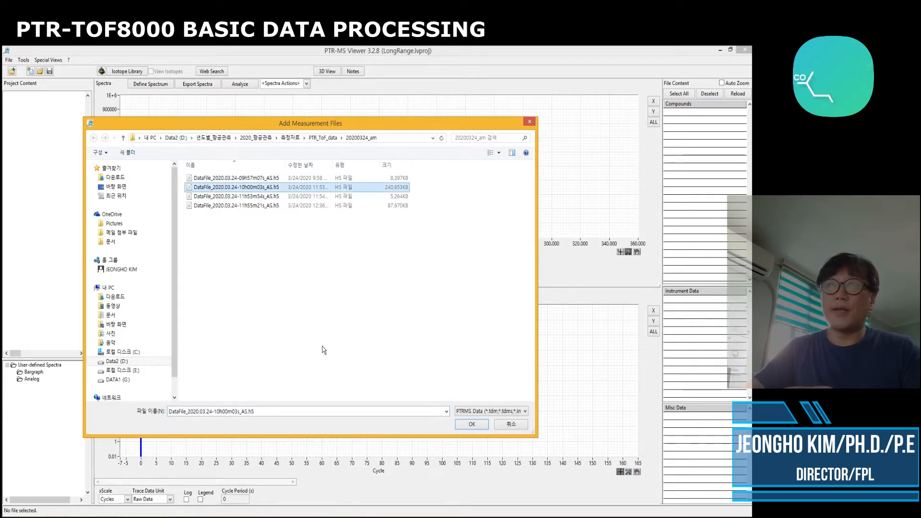
left_click(471, 427)
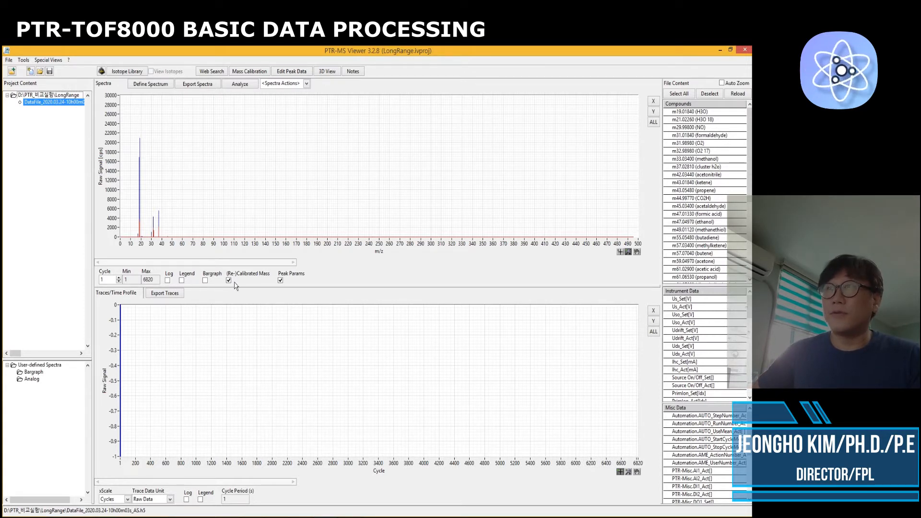
Switch the spectrum plot to a logarithmic scale and show its legend
left_click(168, 283)
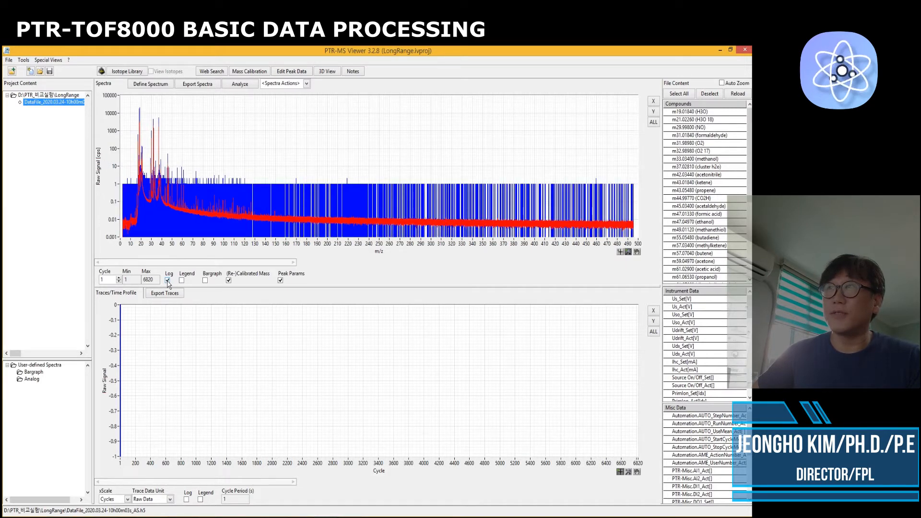
left_click(181, 281)
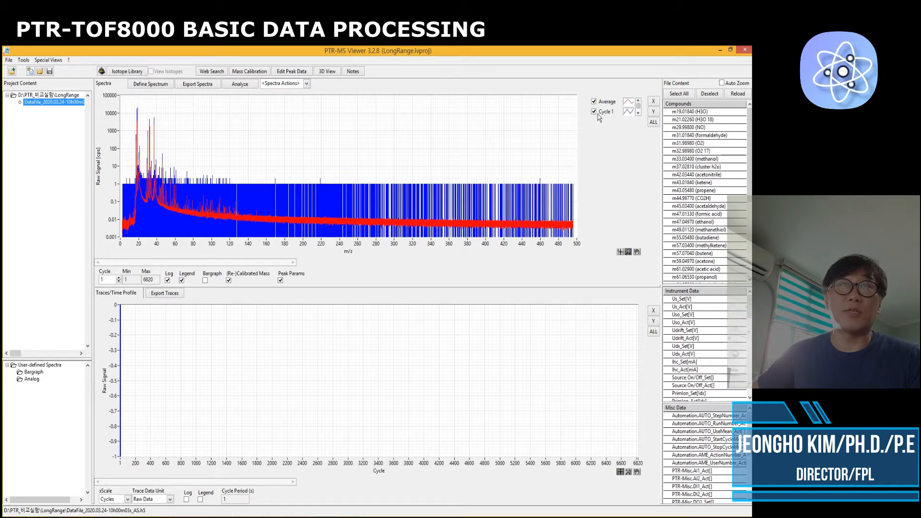
Toggle the Average and Cycle 1 spectra on and off to compare them, leaving both shown
left_click(595, 102)
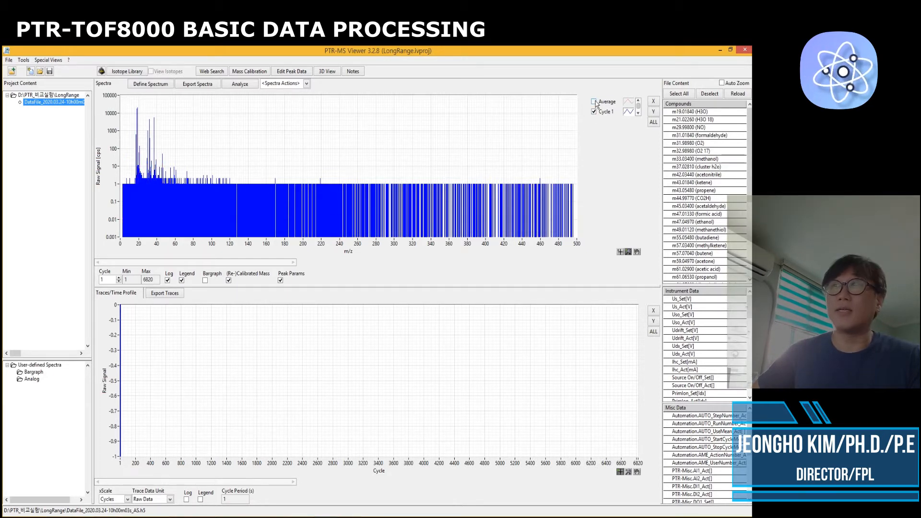
left_click(594, 102)
left_click(594, 112)
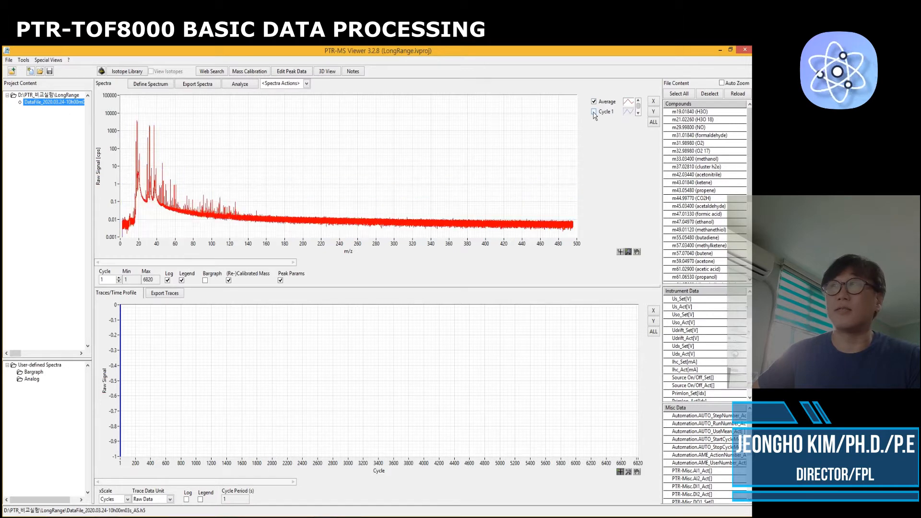
left_click(594, 112)
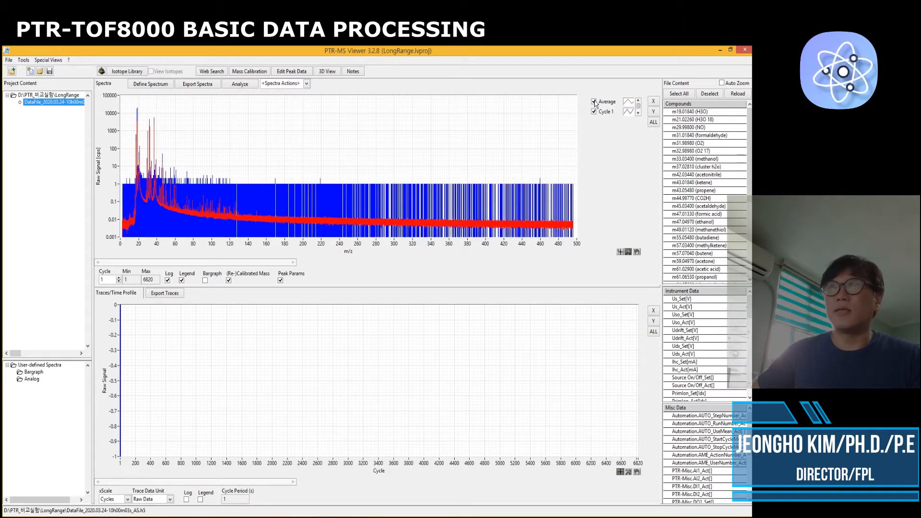
left_click(594, 102)
mouse_move(120, 369)
left_mouse_down()
mouse_move(240, 378)
mouse_move(114, 376)
left_mouse_up()
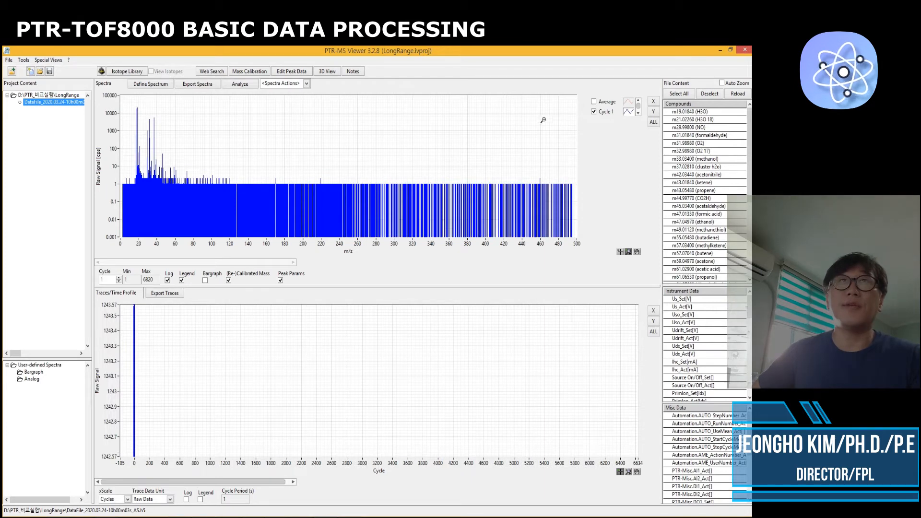
left_click(594, 101)
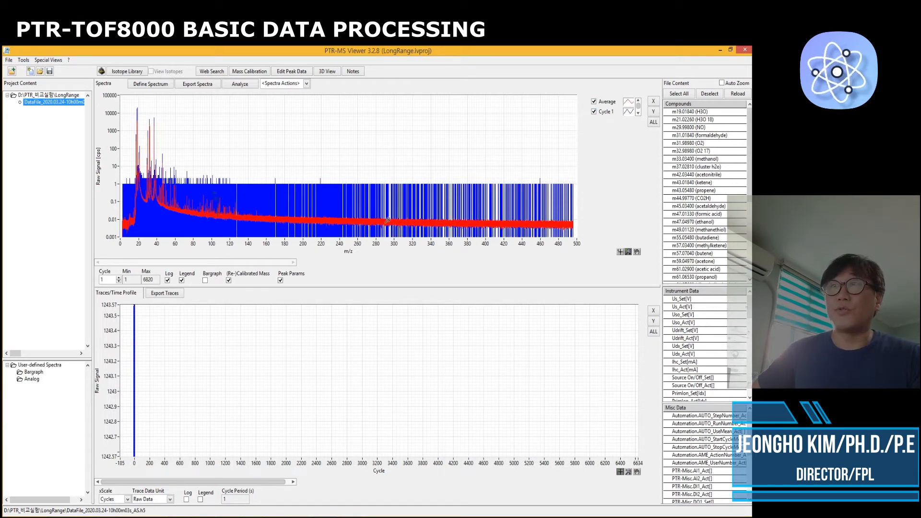
Browse the Compounds, Instrument Data and Misc Data lists of the loaded file
left_click(206, 280)
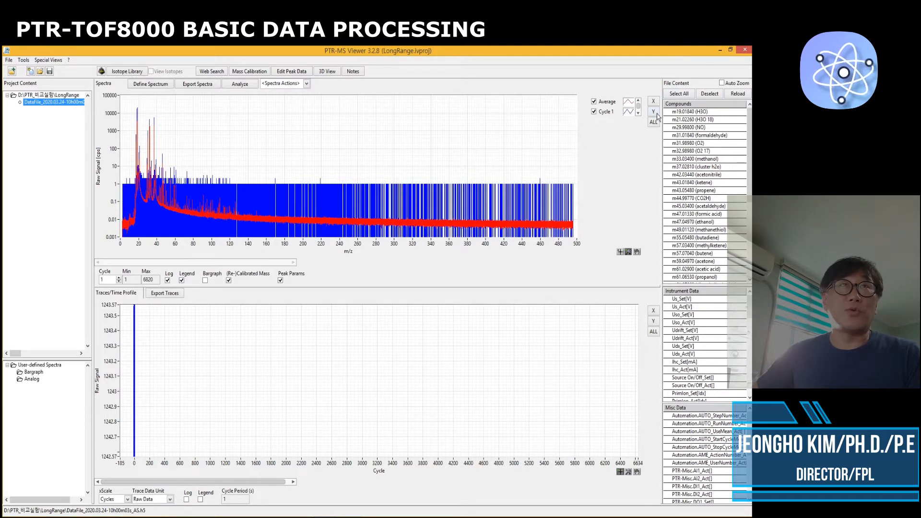
mouse_move(747, 122)
left_mouse_down()
mouse_move(749, 205)
mouse_move(750, 127)
left_mouse_up()
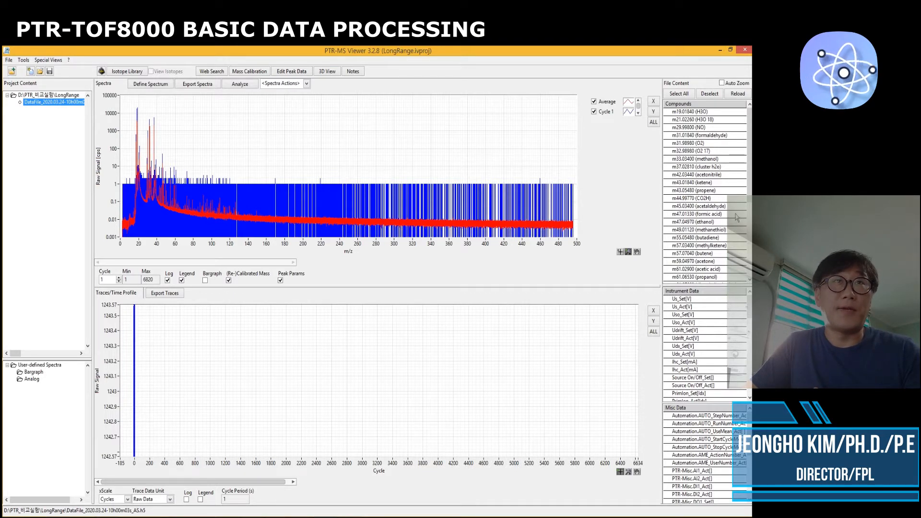
left_click_drag(748, 171, 749, 185)
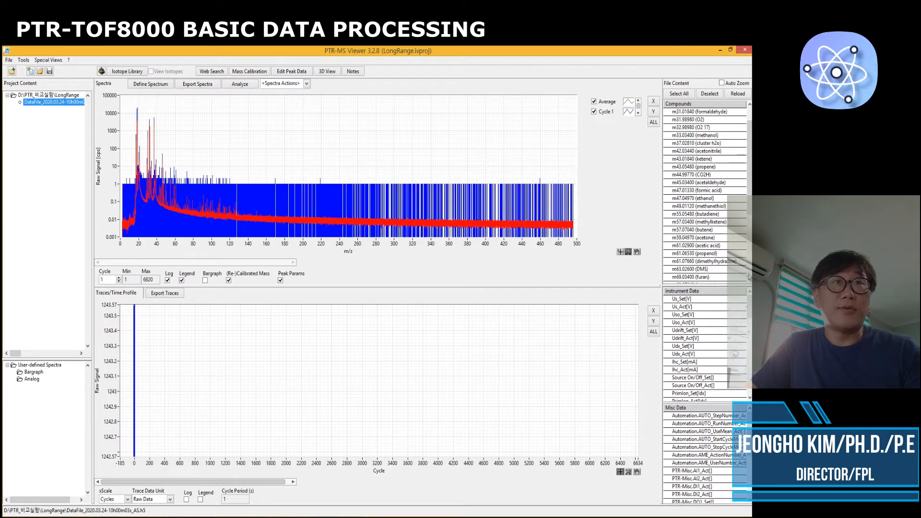
left_click_drag(749, 307, 749, 326)
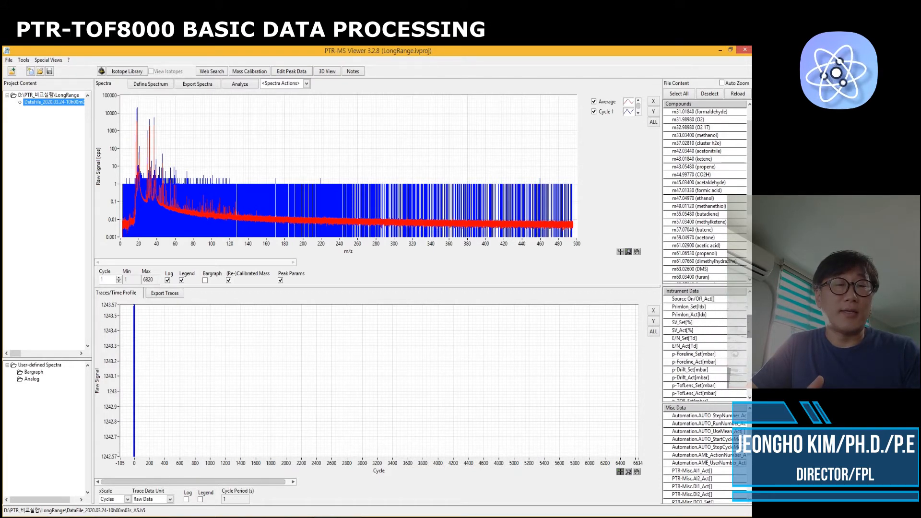
left_click(687, 300)
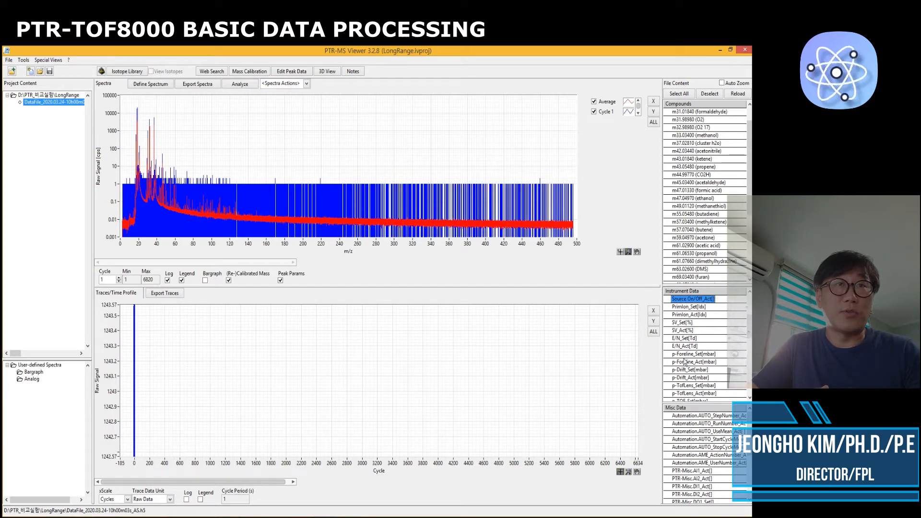
left_click_drag(750, 444, 749, 473)
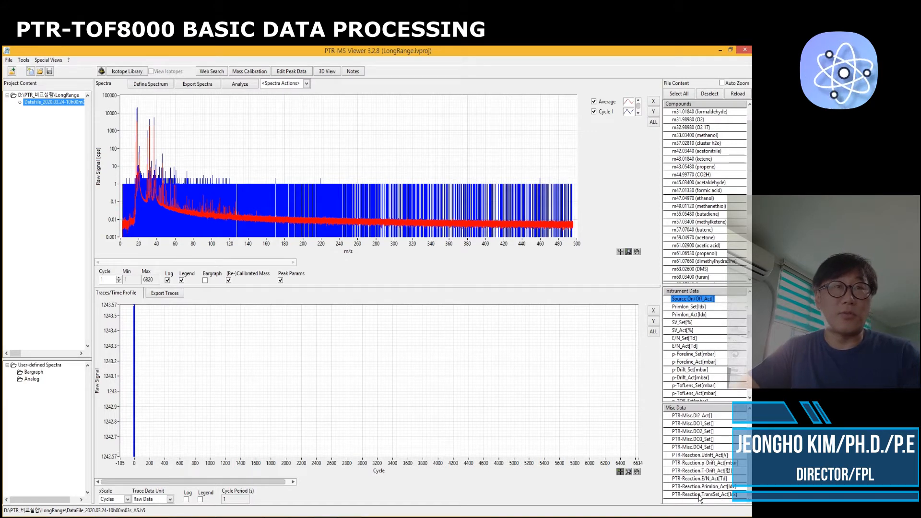
left_click_drag(750, 475, 749, 434)
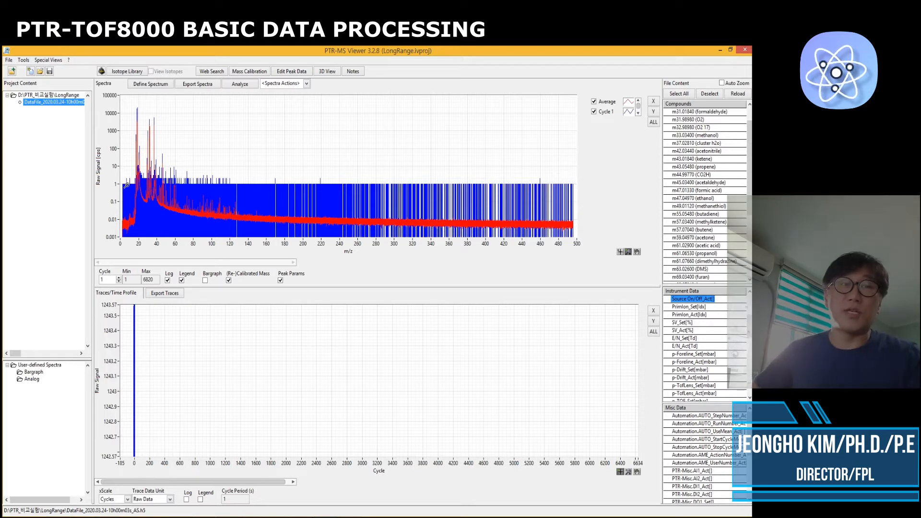
Open the Mass Calibration tool and set its calibration mode to 3-point cal
left_click(243, 74)
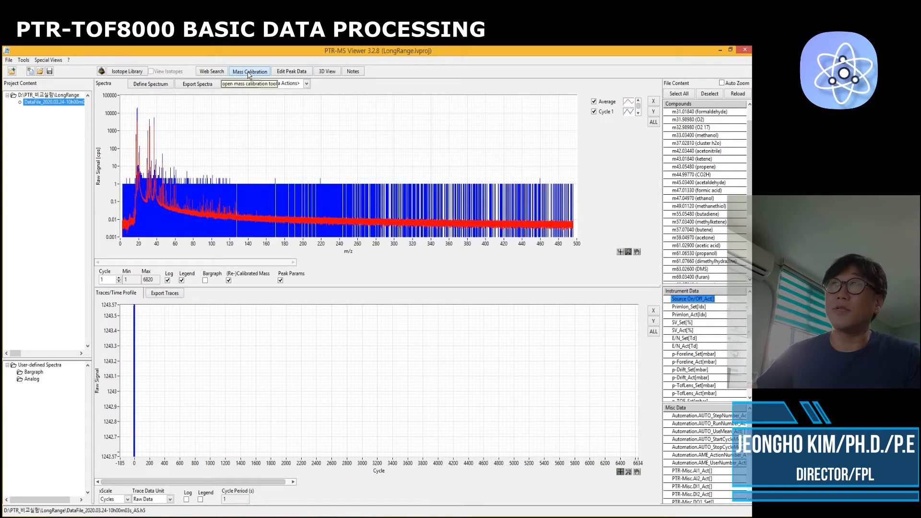
left_click_drag(352, 168, 322, 146)
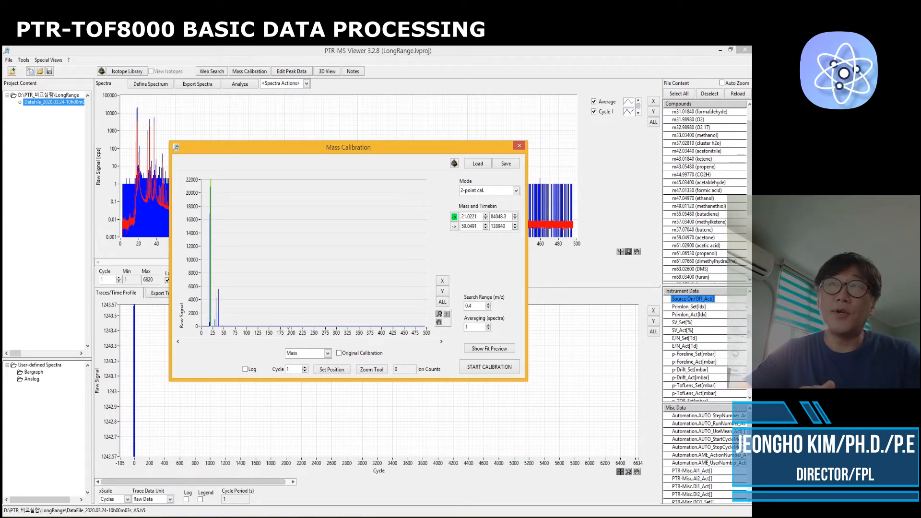
left_click(488, 193)
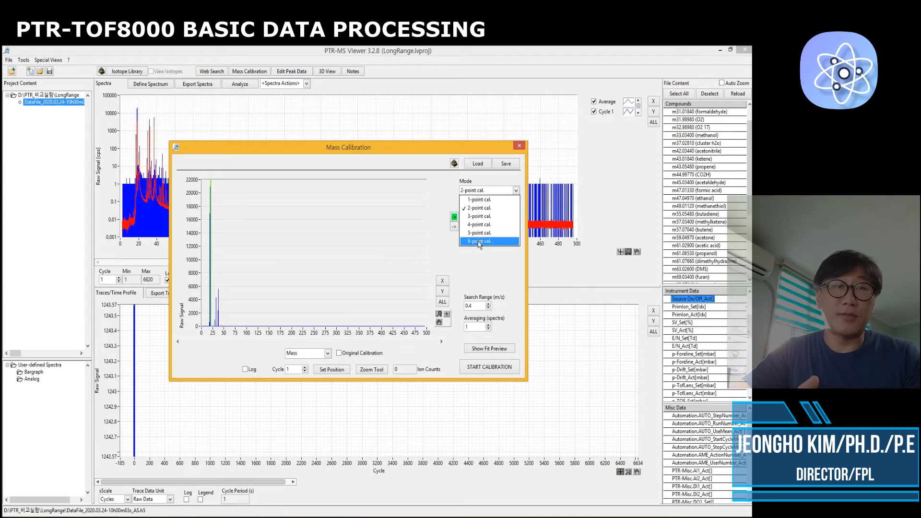
left_click(488, 269)
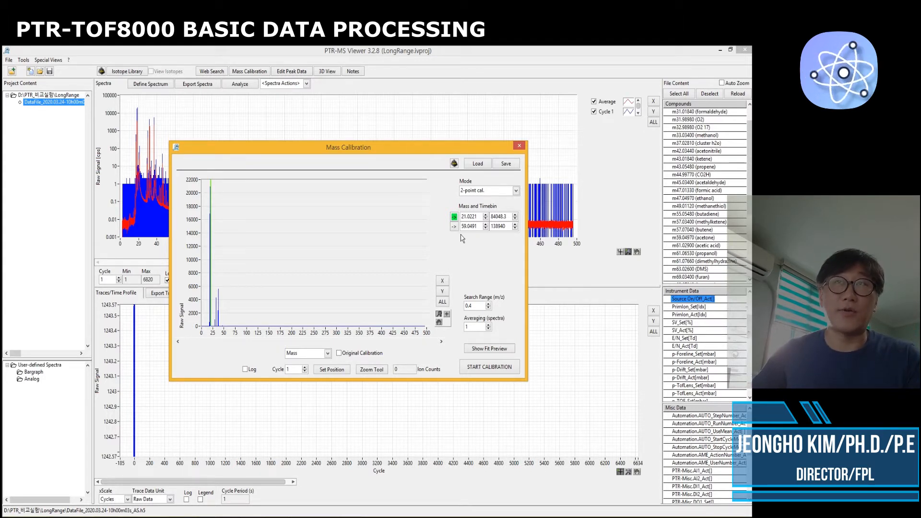
left_click(517, 193)
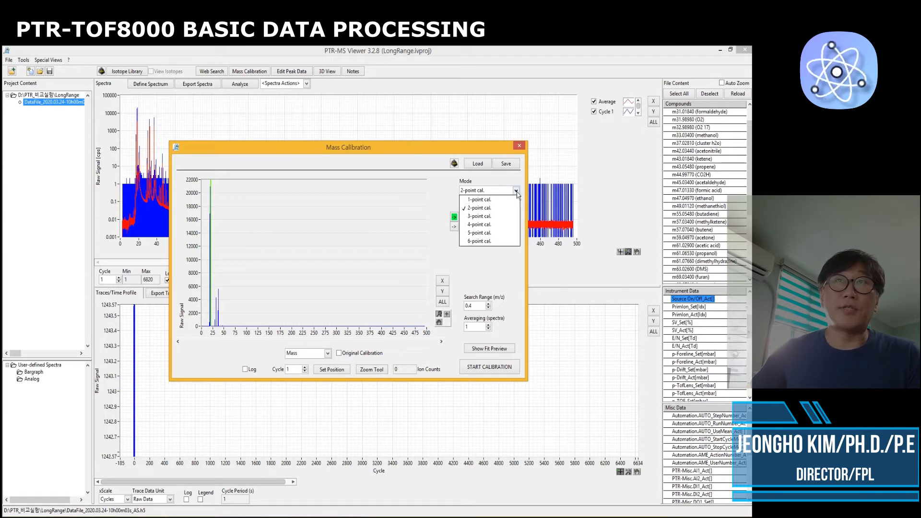
left_click(490, 219)
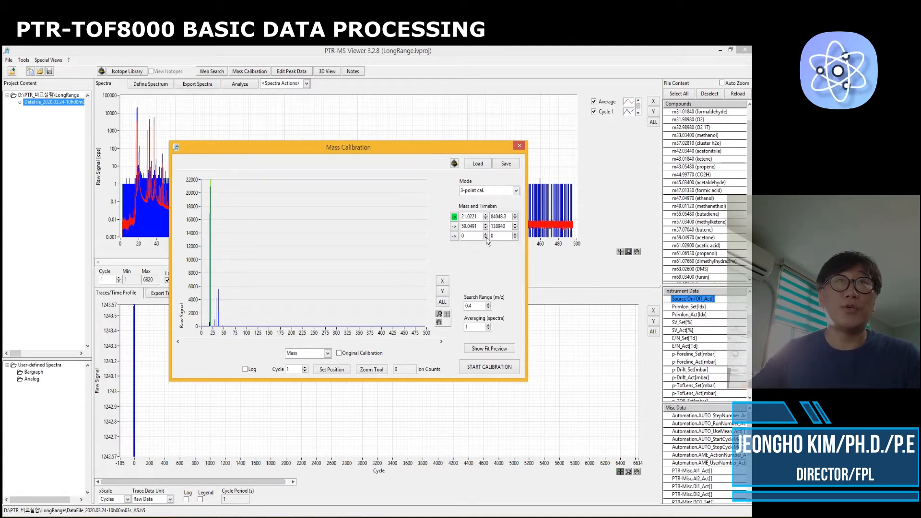
Set the third calibration point's mass to 31.9898 and jump to its peak
left_click(453, 235)
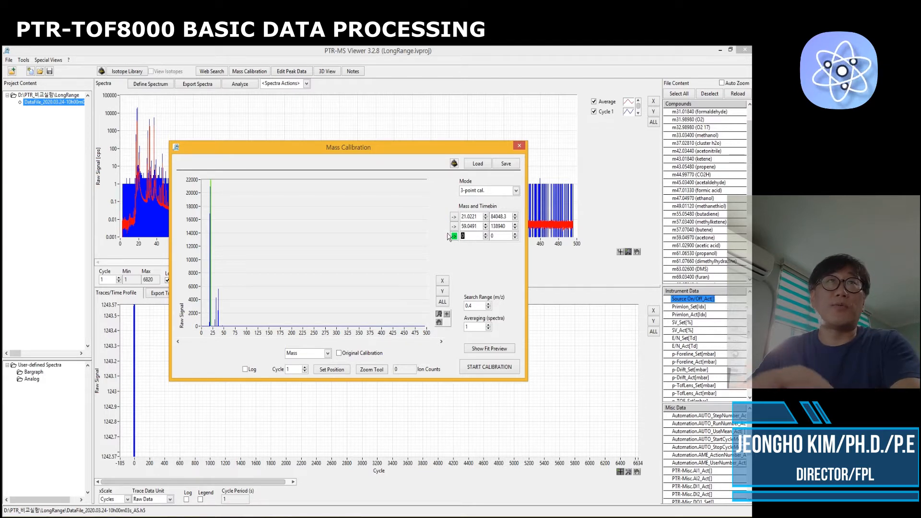
type("31.")
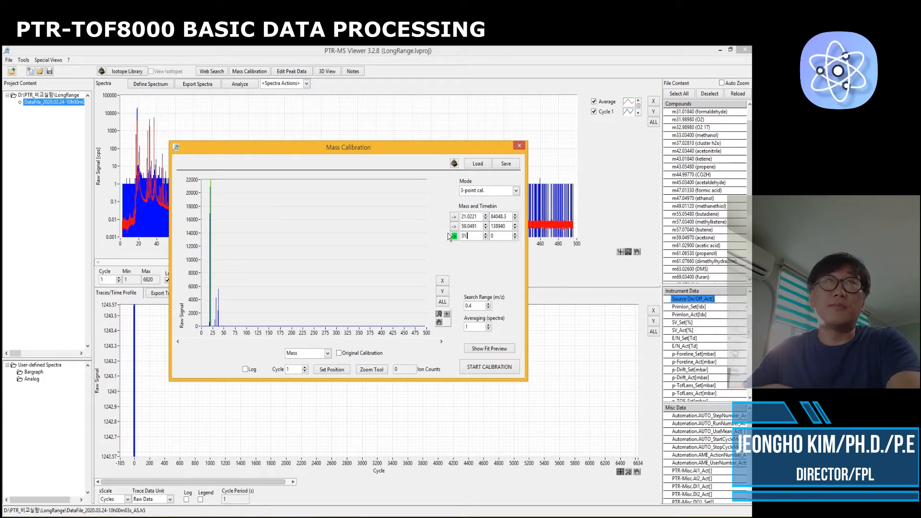
type("9898")
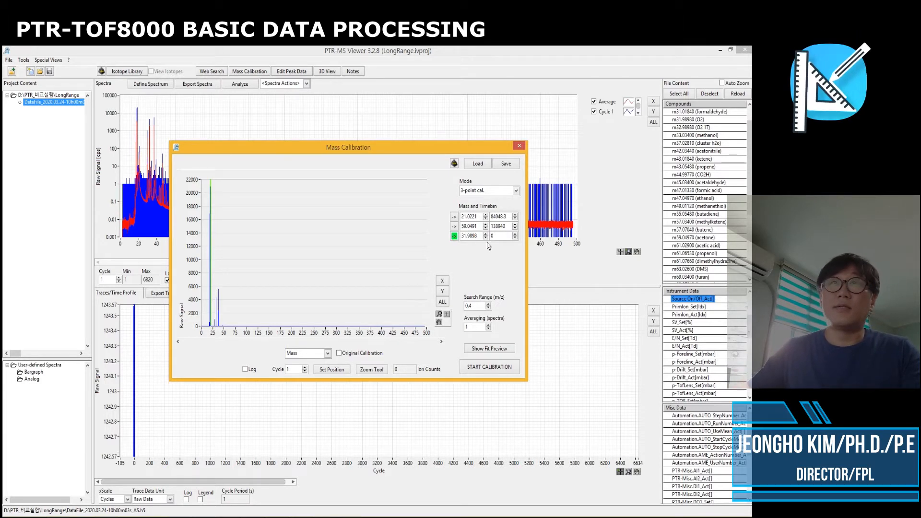
left_click(454, 236)
left_click_drag(312, 316, 312, 316)
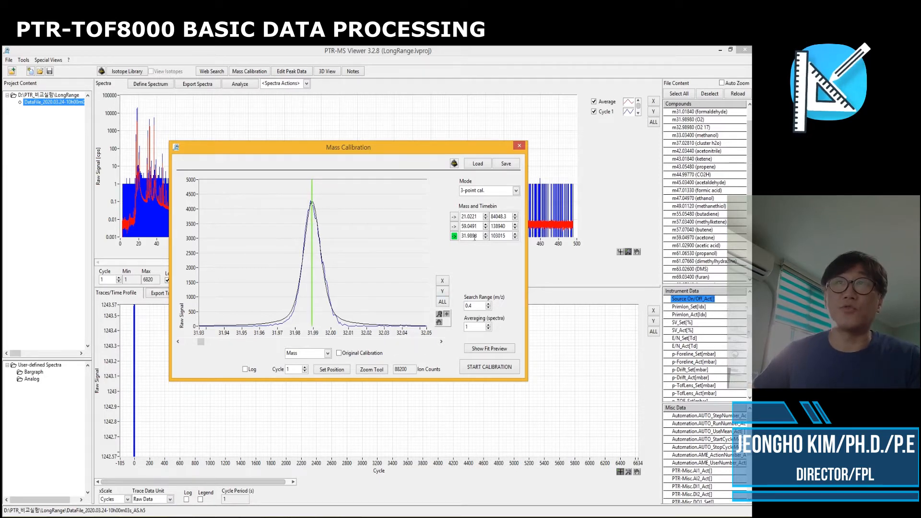
Set the calibration averaging to 60 spectra
left_click(454, 217)
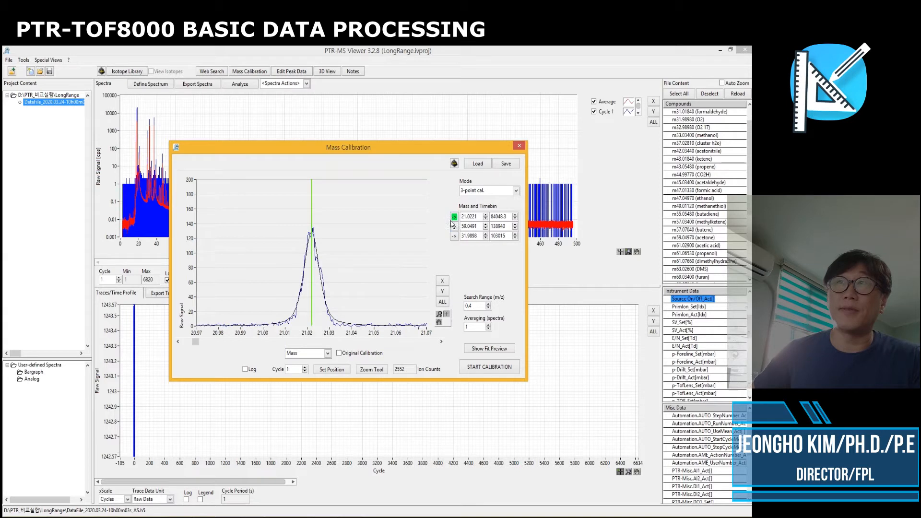
left_click(455, 226)
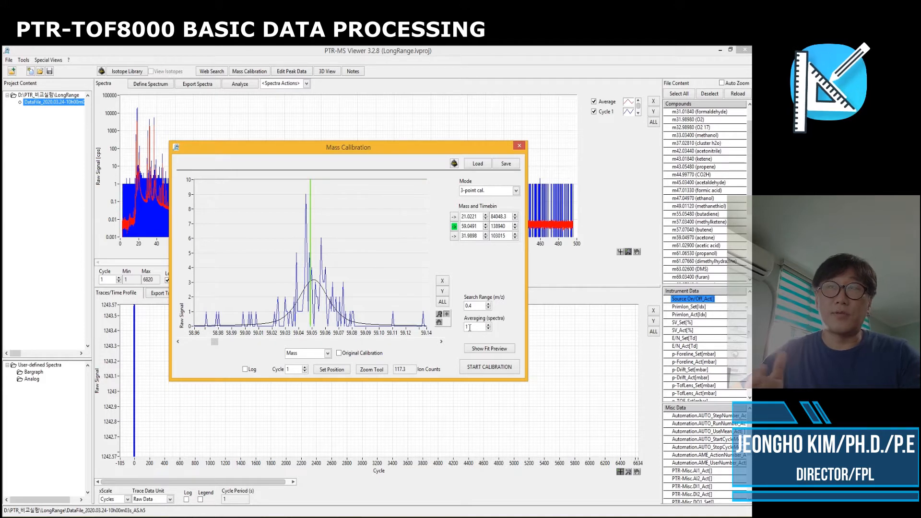
double_click(469, 327)
type("60")
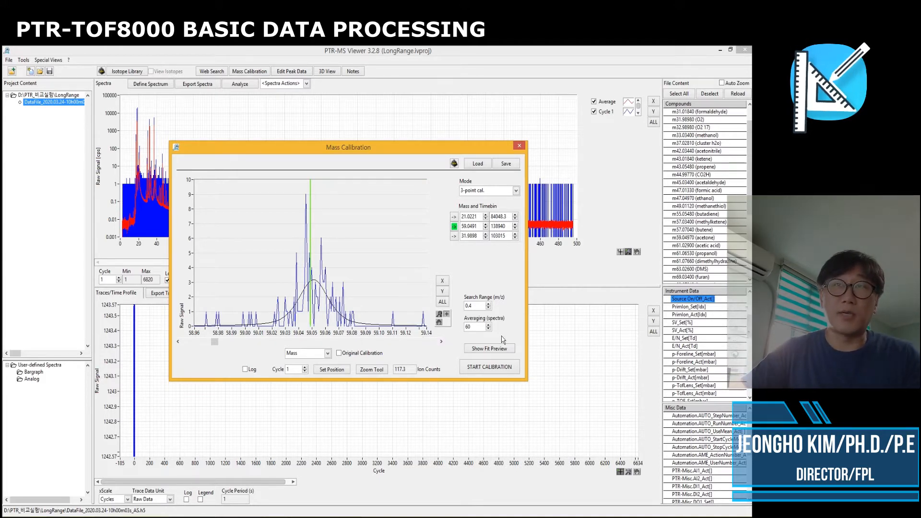
key("Return")
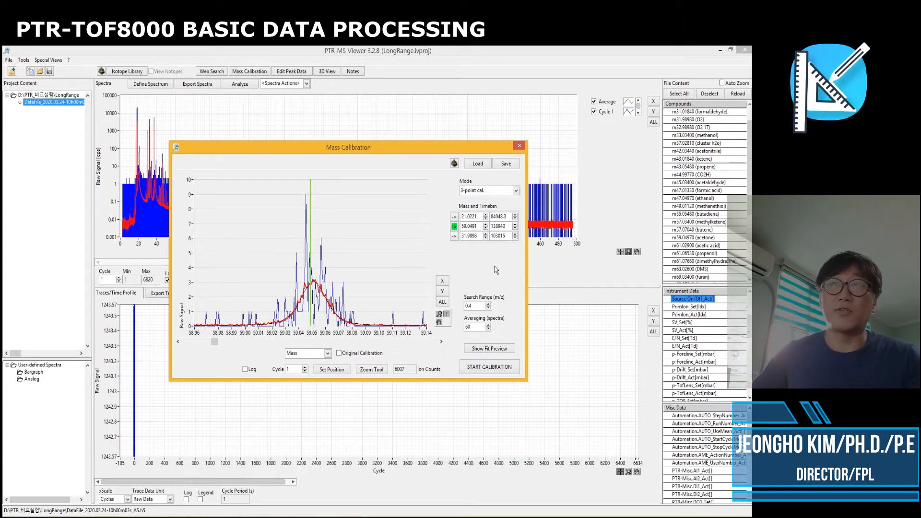
Review each of the three calibration peaks and open then close the calibration fit preview
left_click(454, 218)
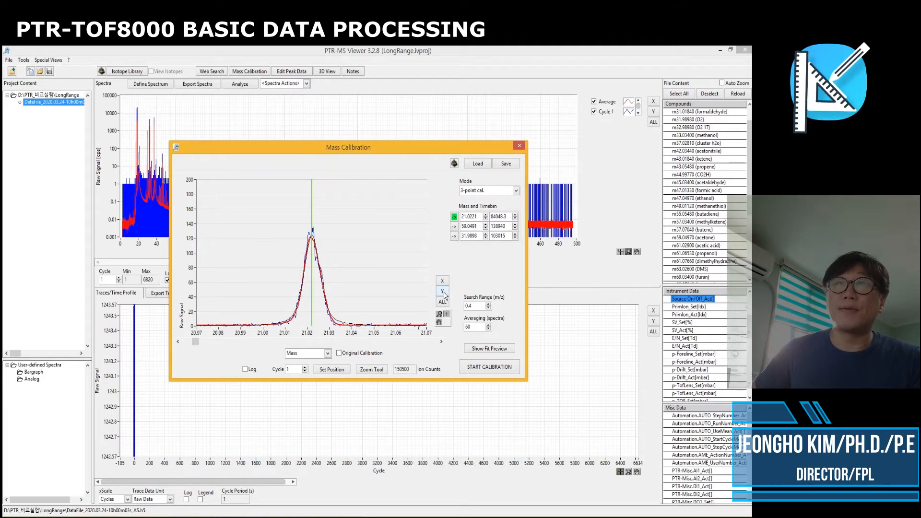
left_click(453, 226)
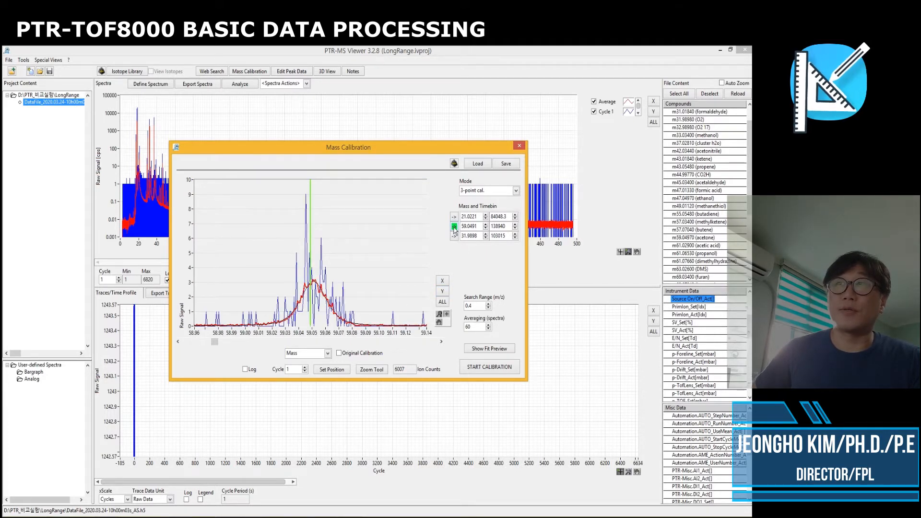
left_click(454, 235)
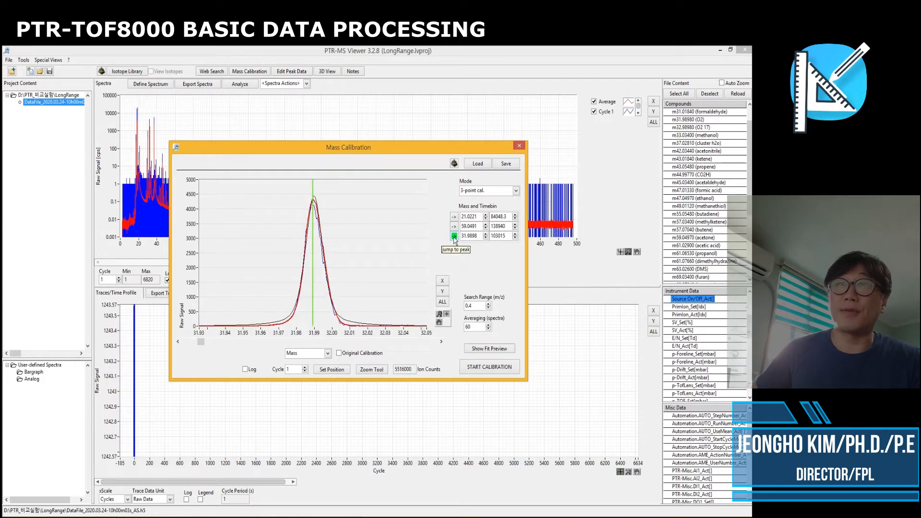
left_click(497, 353)
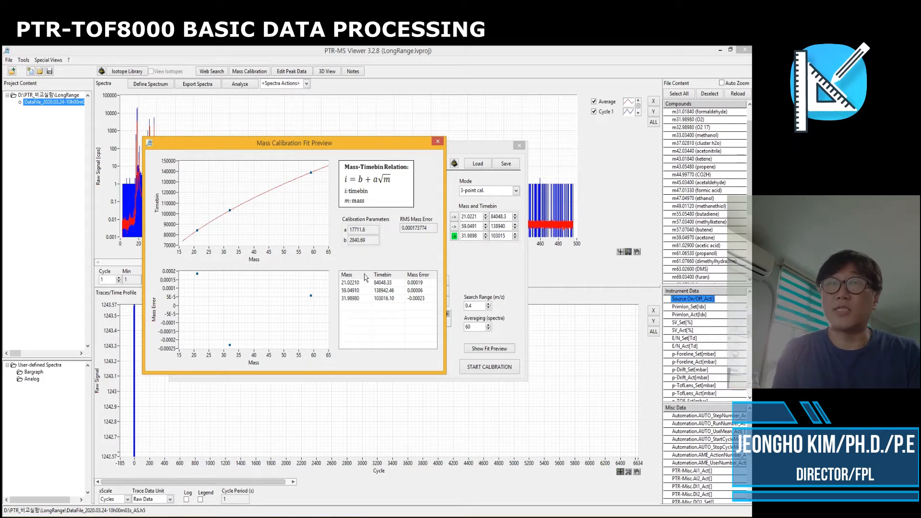
left_click(439, 142)
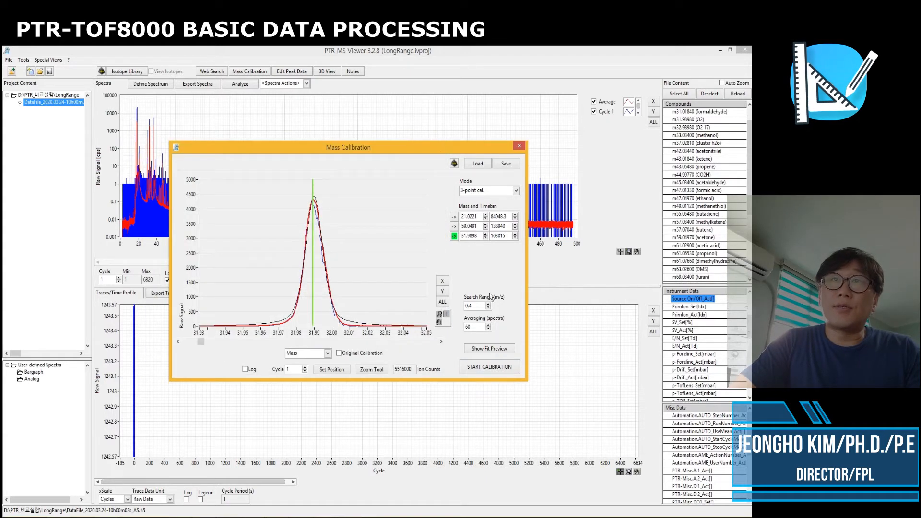
Start the mass calibration and acknowledge its completion
left_click(482, 370)
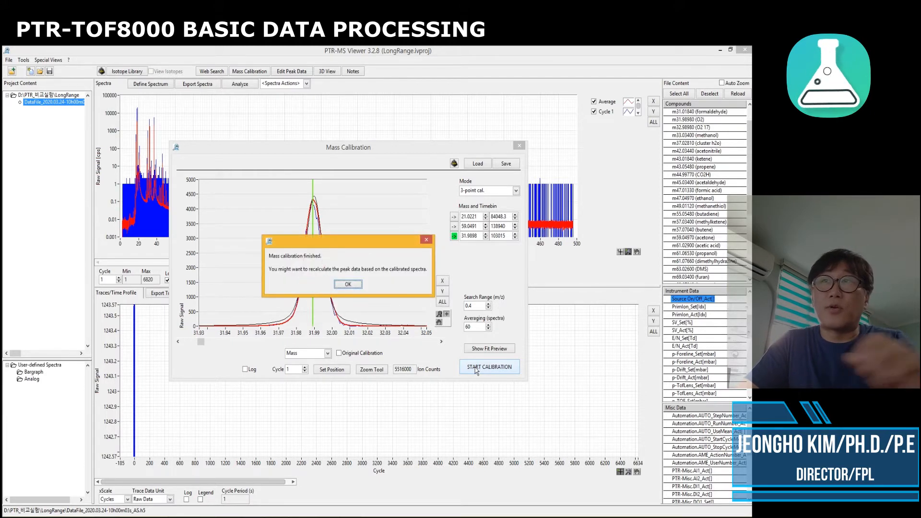
left_click(349, 285)
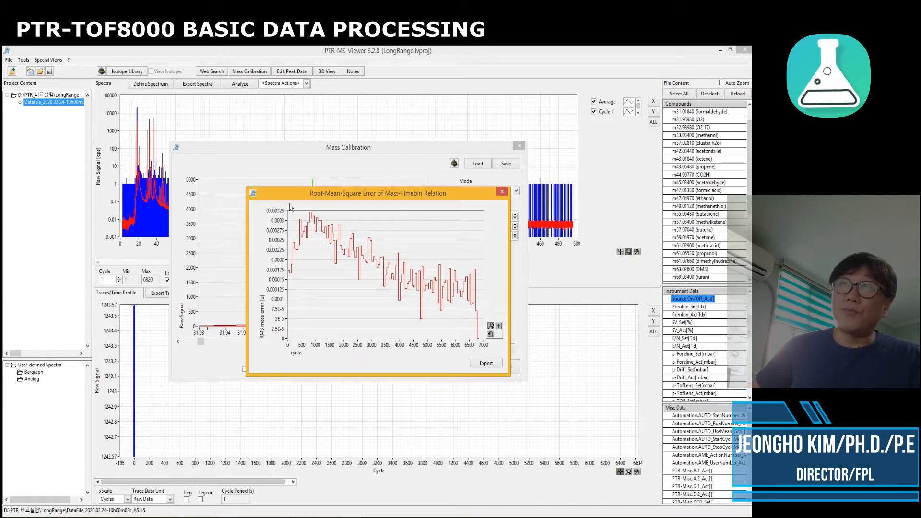
Capture the RMS mass error plot with the snipping tool, then close the tool without saving
left_click_drag(324, 196, 325, 188)
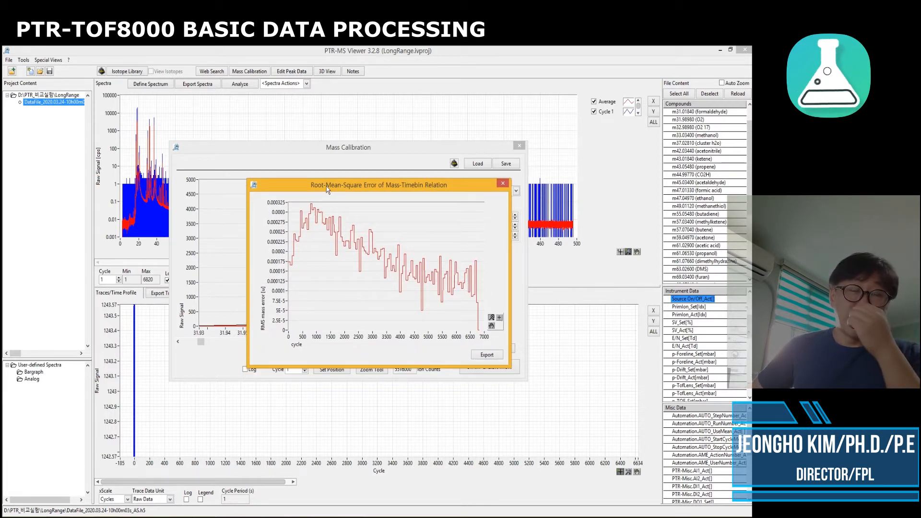
left_click_drag(327, 190, 288, 197)
left_click_drag(367, 196, 349, 215)
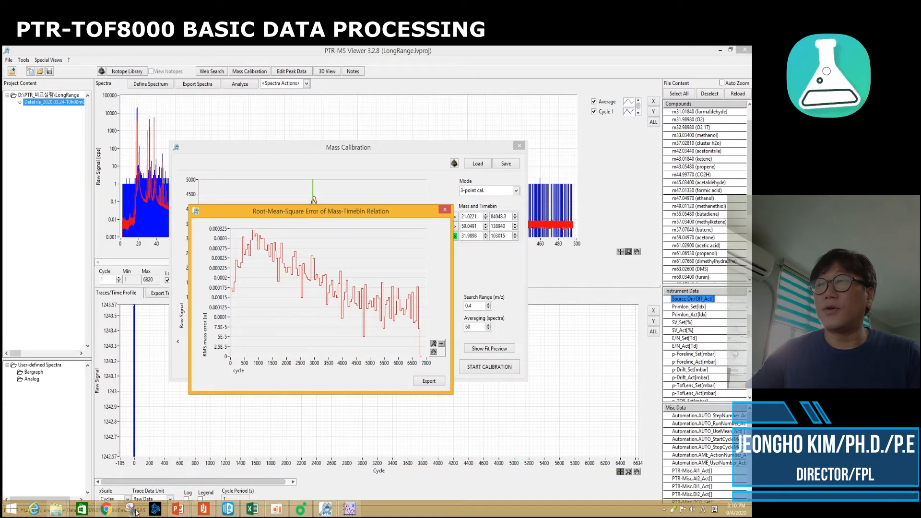
left_click(134, 509)
left_click(185, 140)
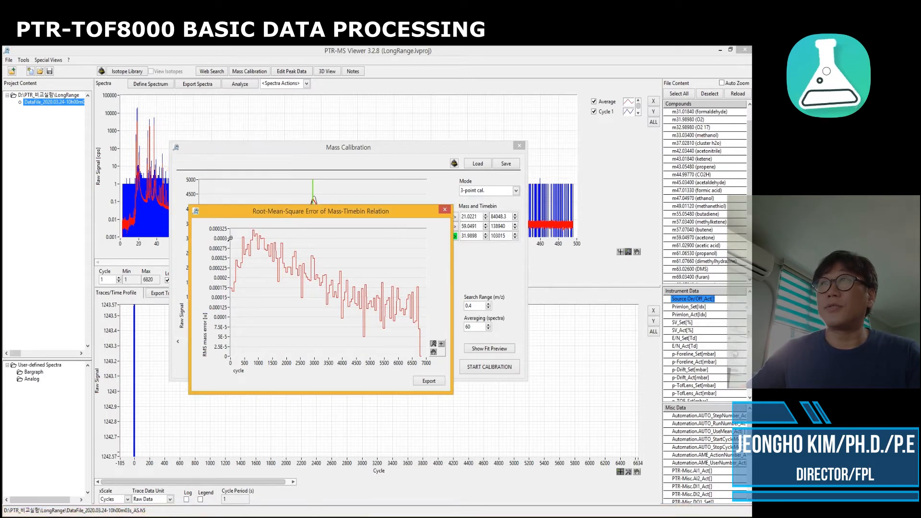
left_click_drag(192, 217, 450, 377)
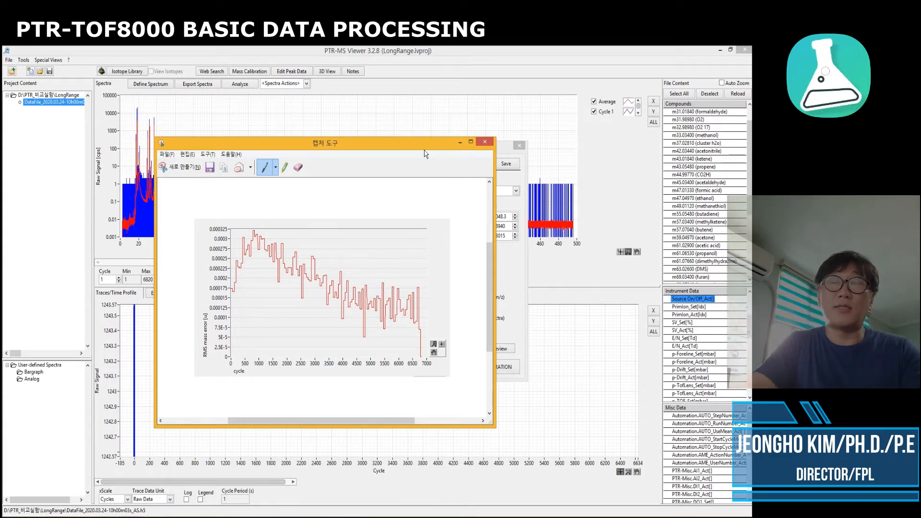
left_click(485, 142)
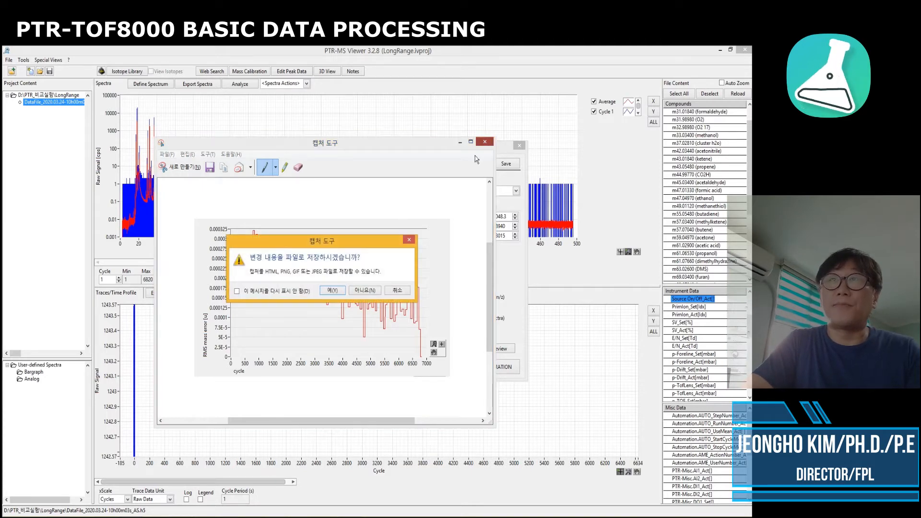
left_click(361, 291)
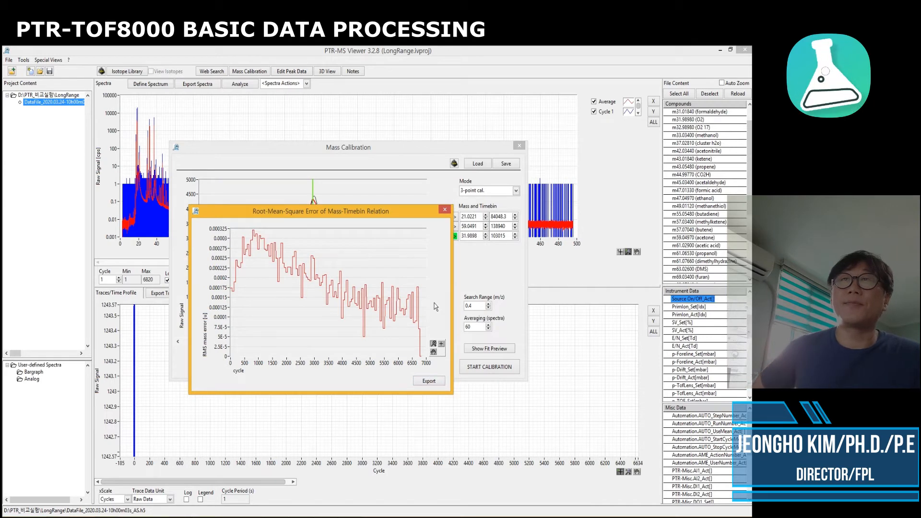
Close the RMS error window and open the Edit PeakTable dialog
left_click(445, 209)
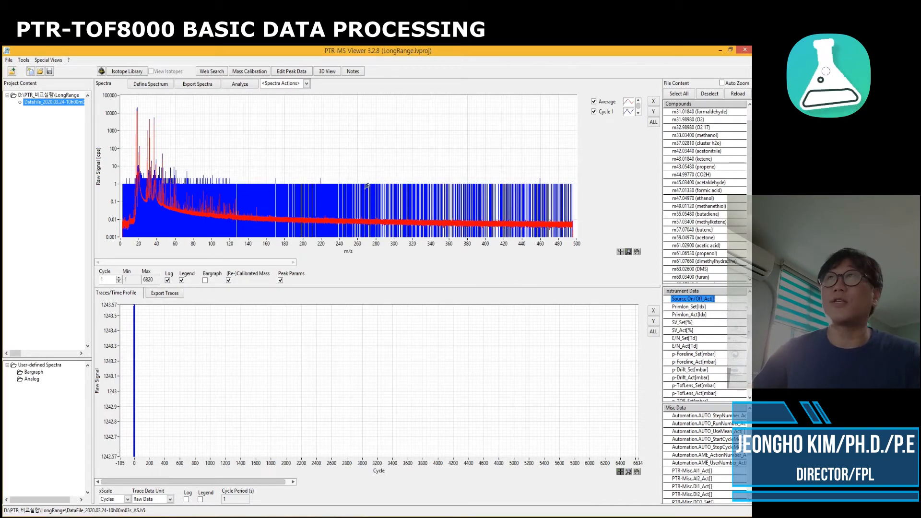
left_click(295, 73)
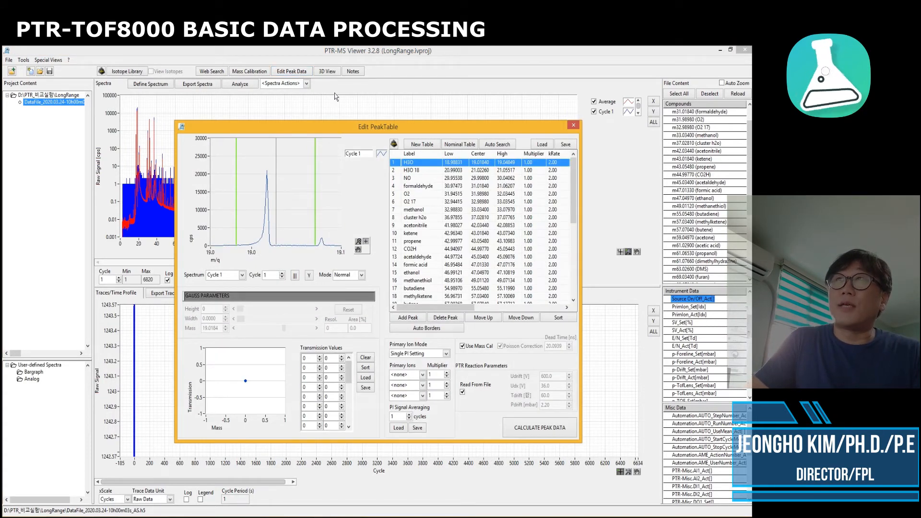
left_click_drag(357, 128, 361, 117)
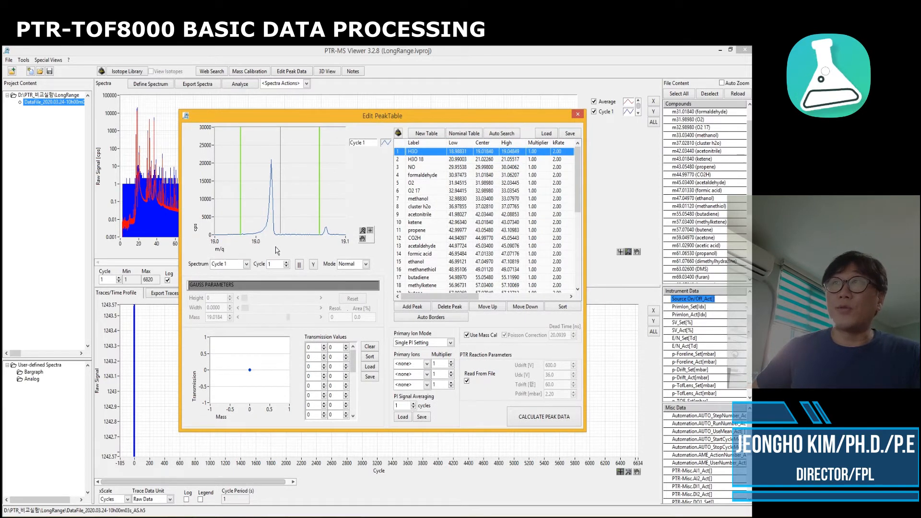
scroll(281, 200, "down", 6)
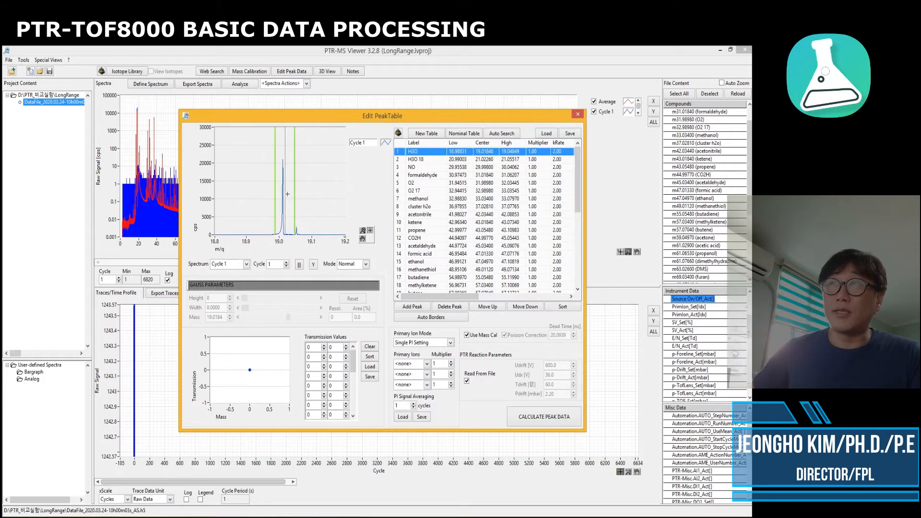
scroll(244, 206, "up", 5)
scroll(265, 211, "up", 3)
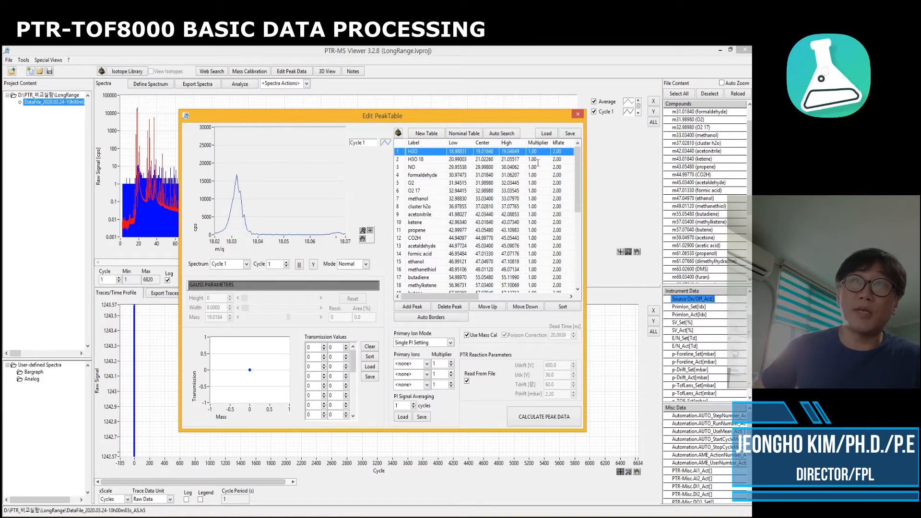
Switch the peak table's preview spectrum to Average
left_click_drag(580, 183, 582, 280)
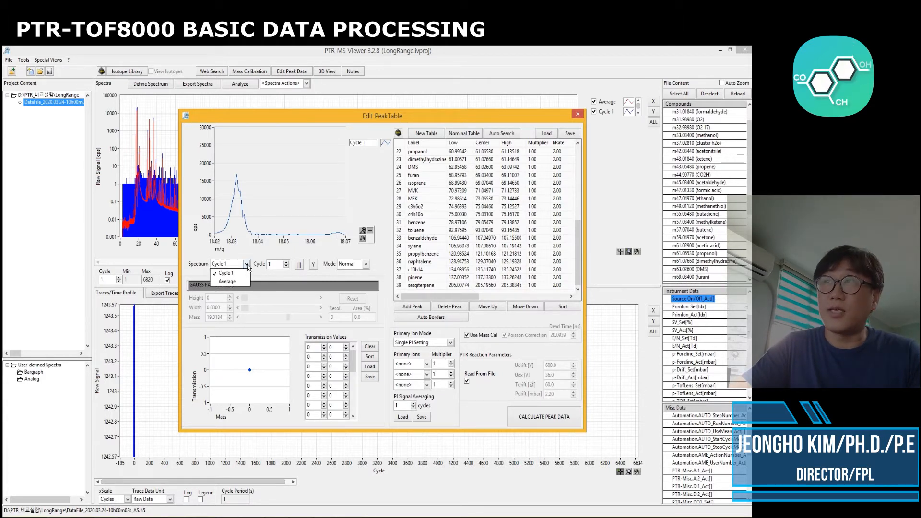
left_click(246, 264)
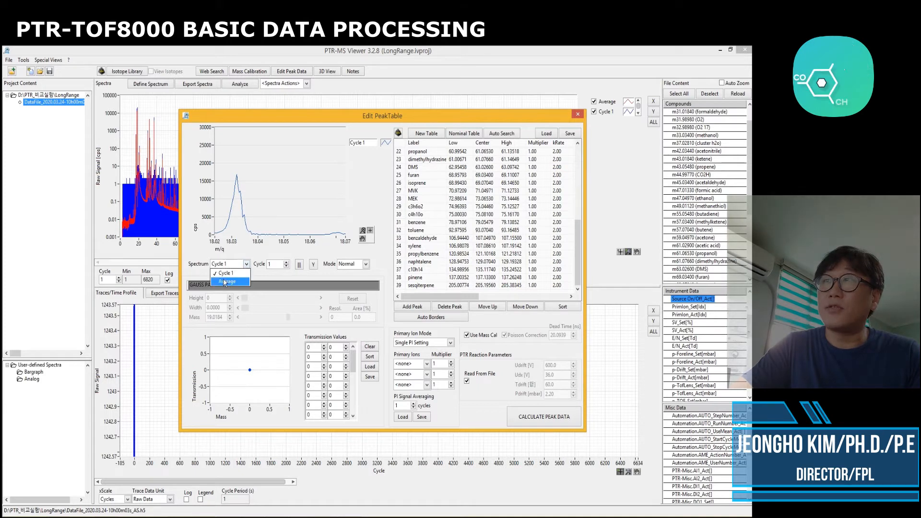
left_click(231, 283)
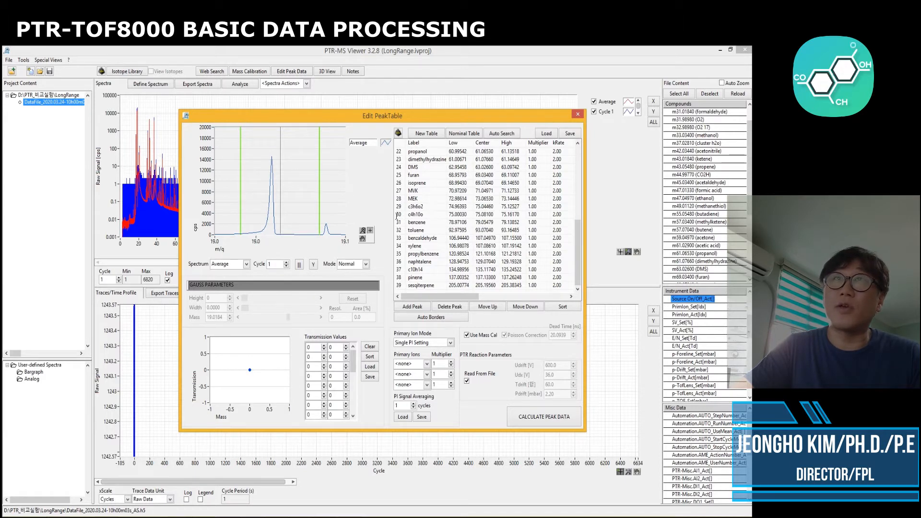
Step through the H3O 18, NO and formaldehyde entries to inspect their peak windows
left_click_drag(578, 243, 578, 163)
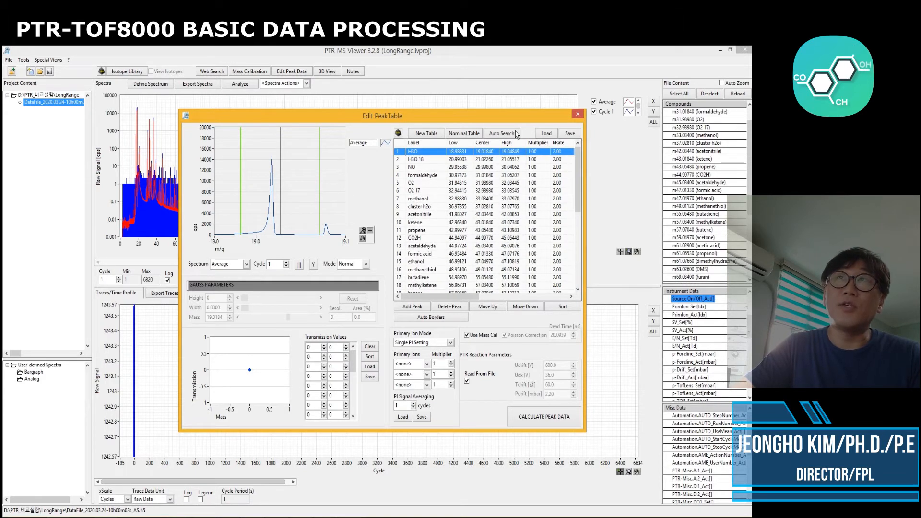
left_click(421, 159)
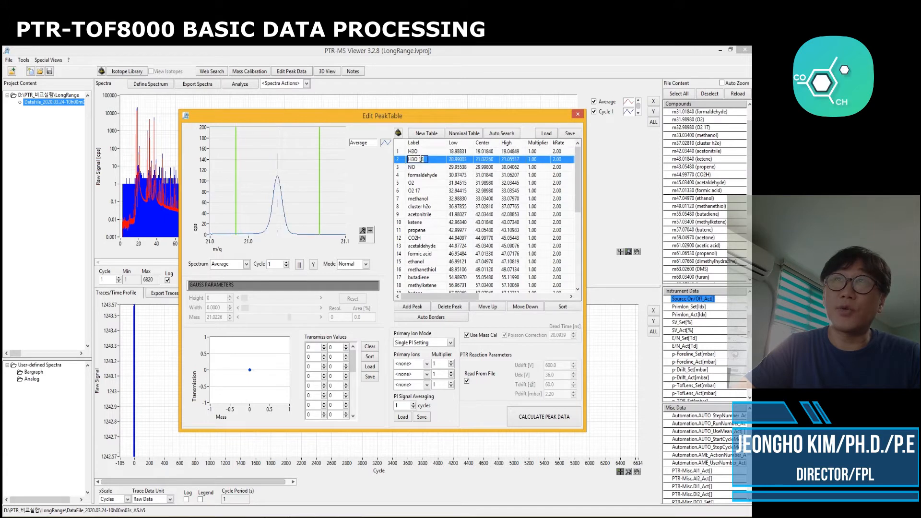
left_click(418, 166)
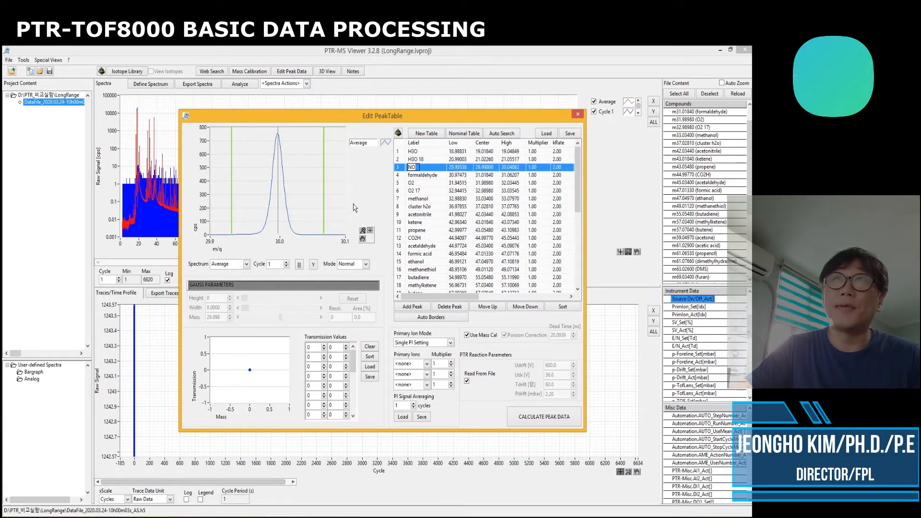
left_click(459, 159)
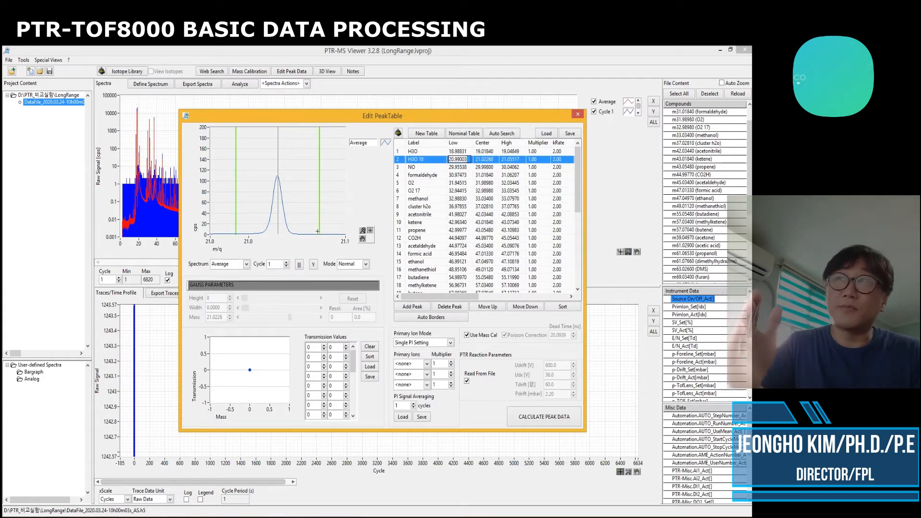
left_click(458, 167)
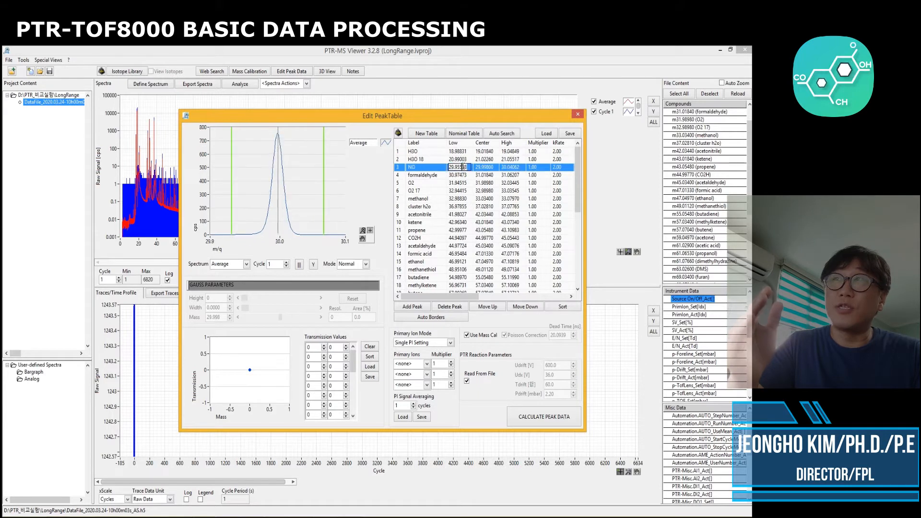
left_click(458, 175)
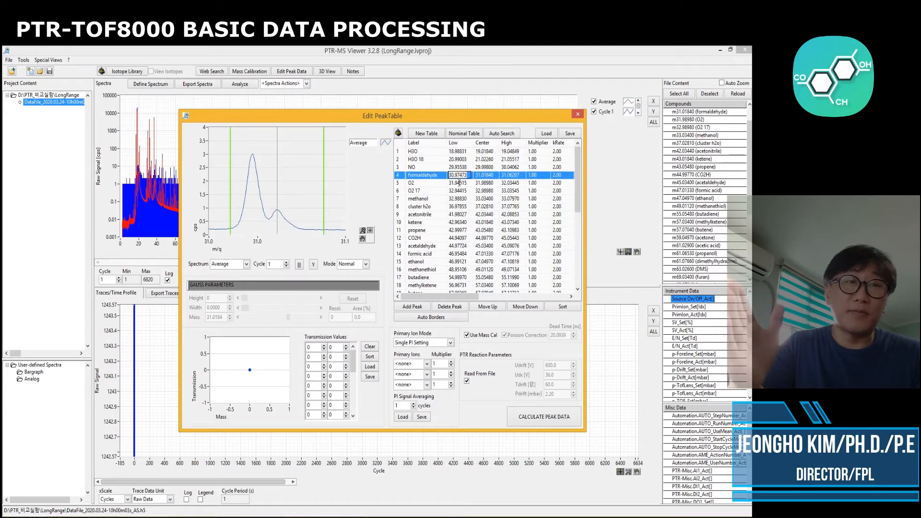
Step through the O2, O2 17, methanol, H3O 18 and formaldehyde entries to inspect their peak windows
left_click(459, 183)
left_click(458, 190)
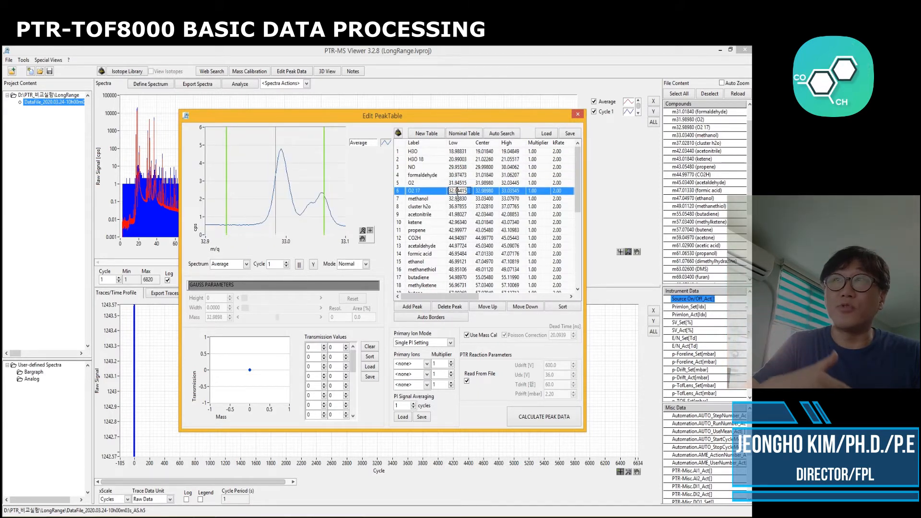
left_click(457, 199)
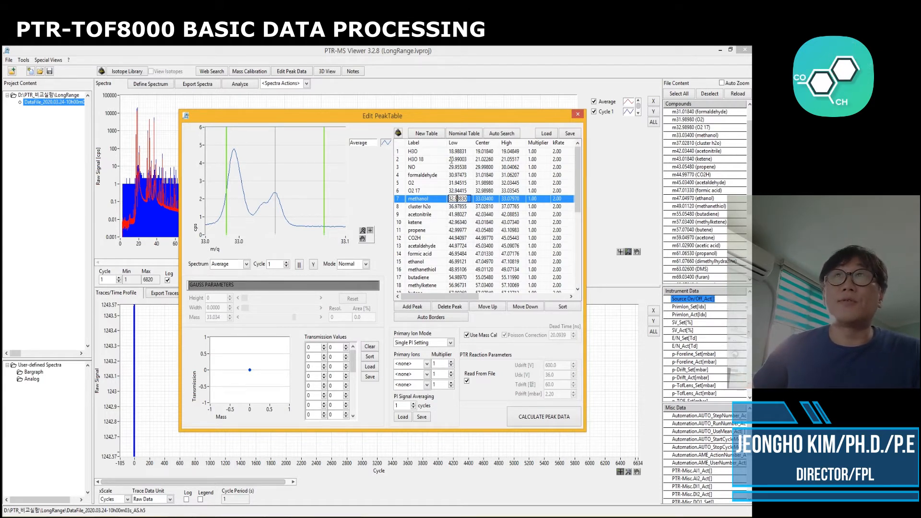
left_click(459, 159)
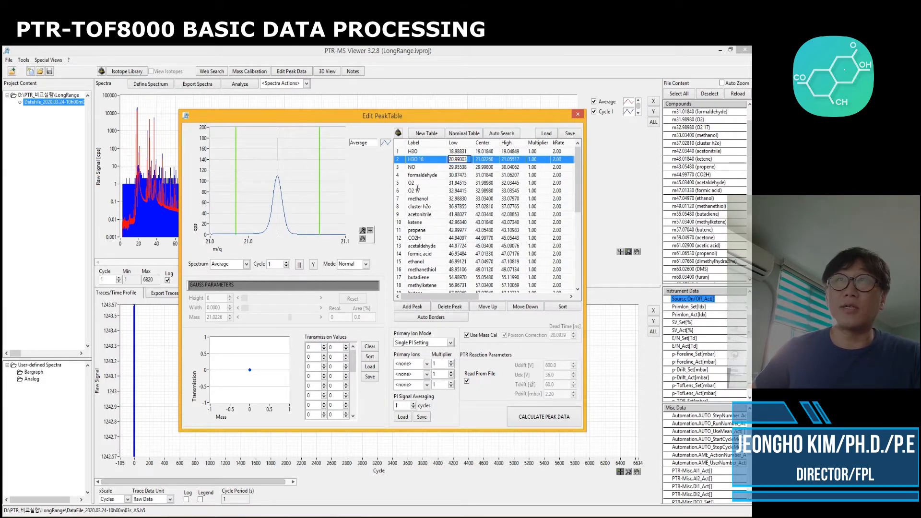
left_click(459, 175)
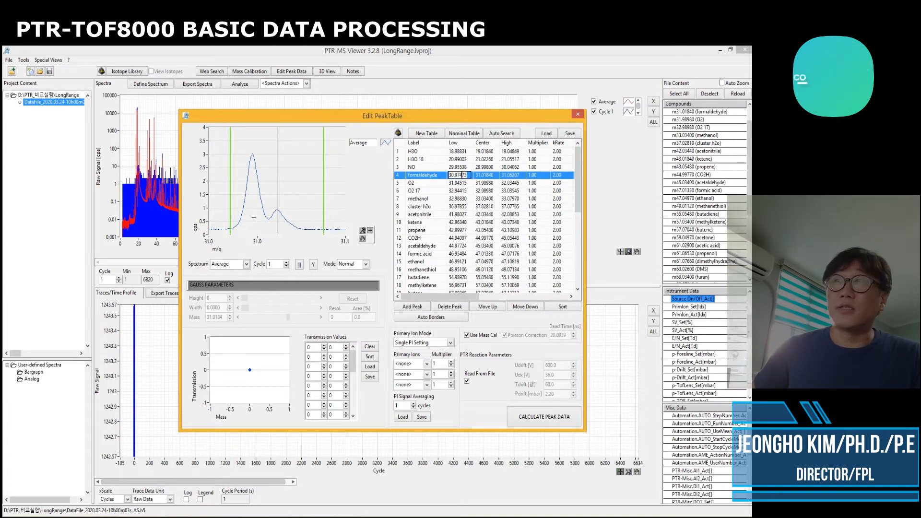
Switch the formaldehyde entry's fit mode to Multipeak and open the multipeak editor for it
left_click(366, 264)
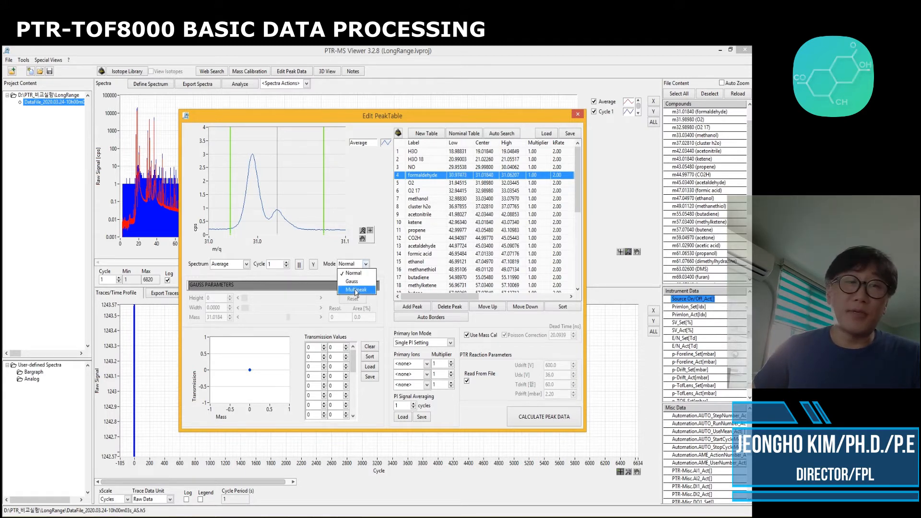
left_click(356, 290)
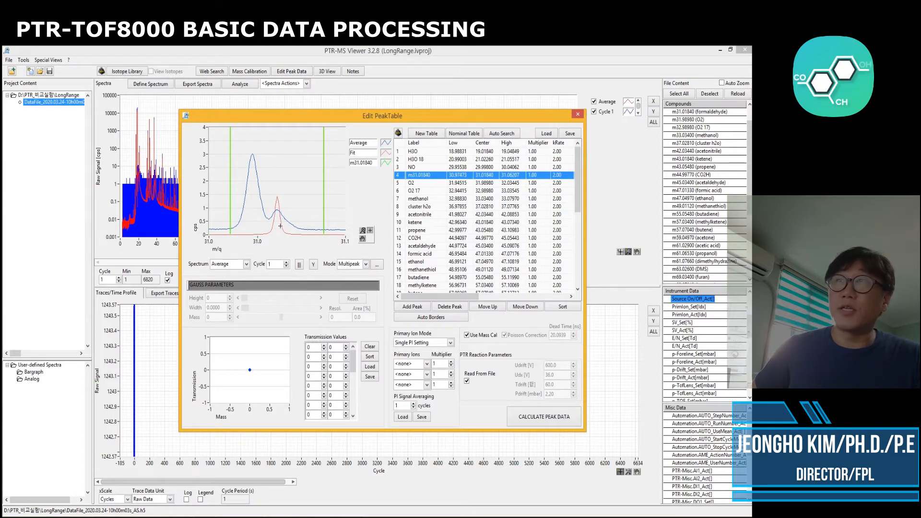
left_click(378, 266)
left_click_drag(399, 195, 389, 268)
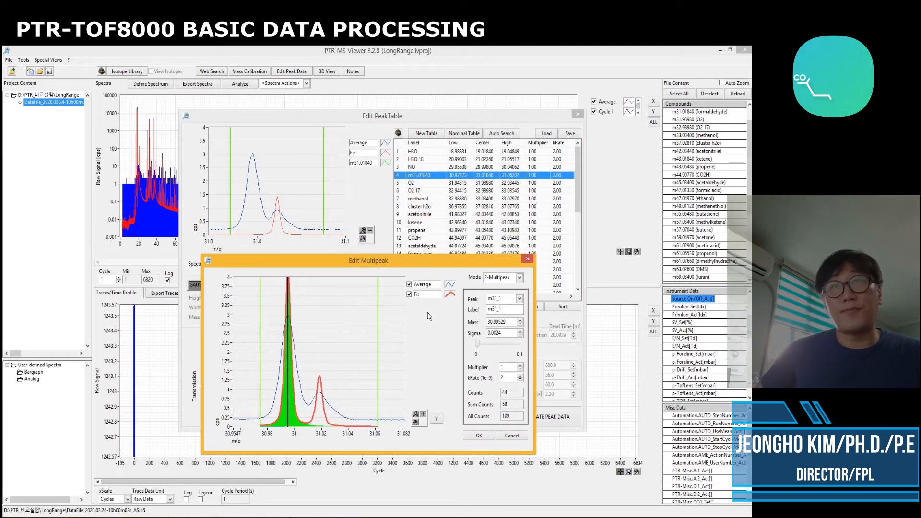
Select the second fitted peak, m31_2, and relabel it HCHO
left_click(519, 299)
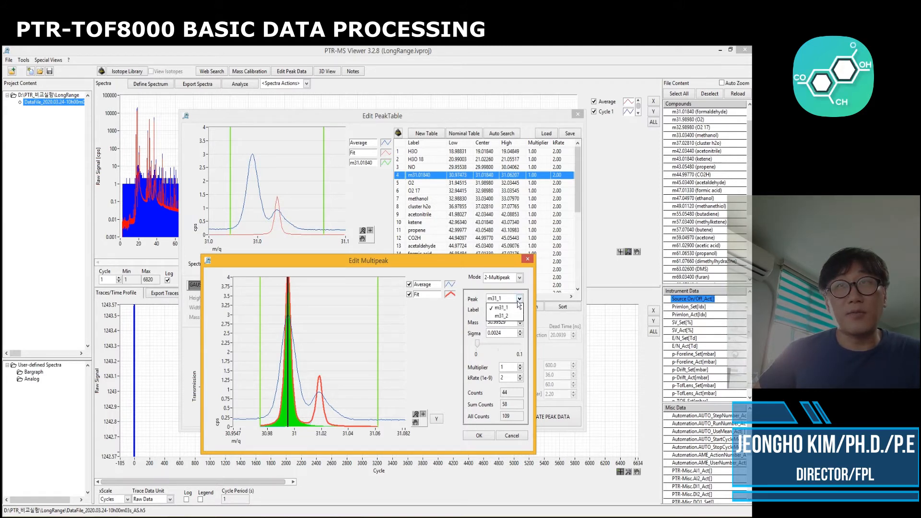
left_click(501, 315)
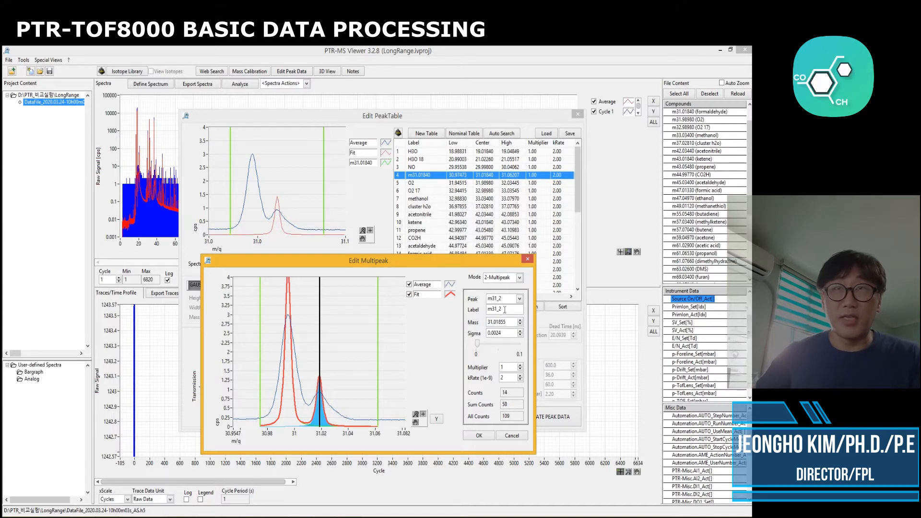
left_click_drag(504, 309, 474, 312)
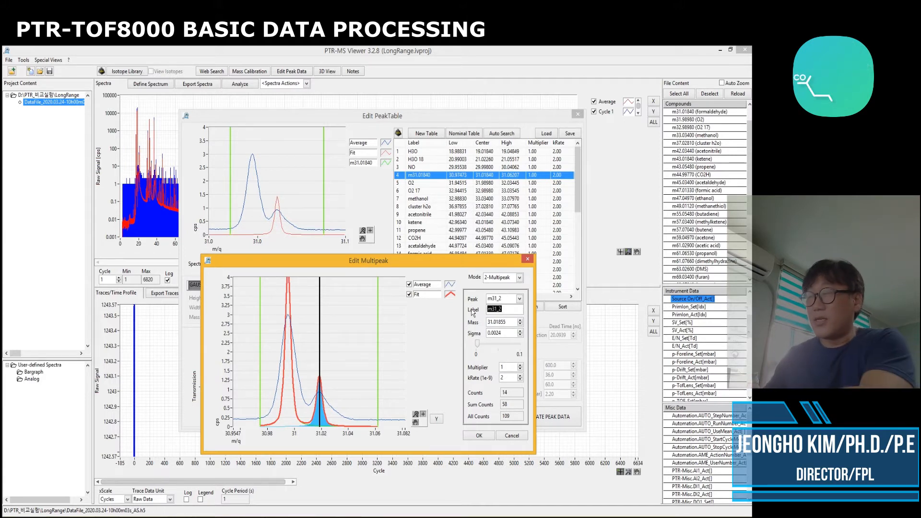
type("HCHO")
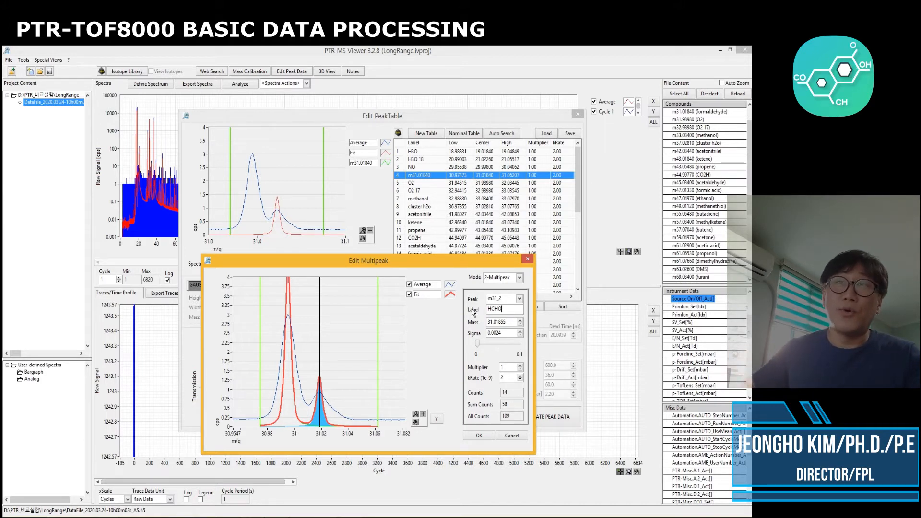
left_click(494, 355)
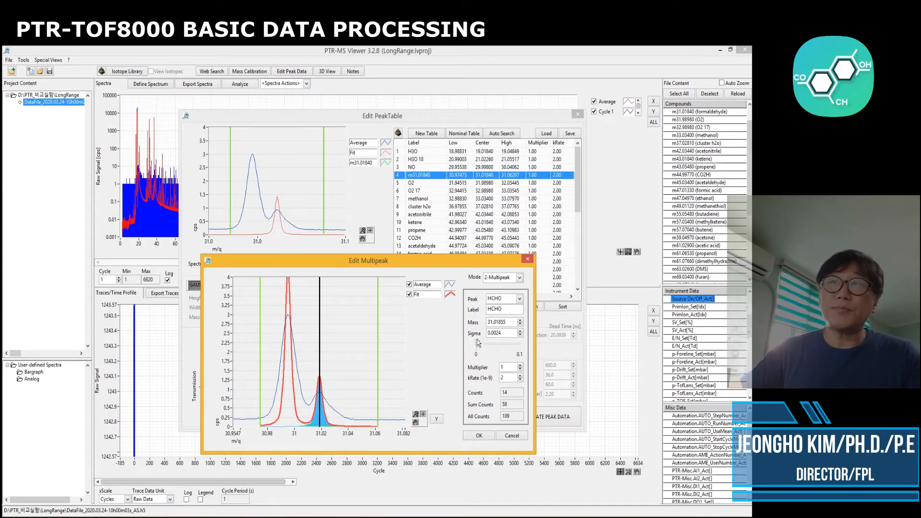
Select the first fitted peak, m31_1, and relabel it NON
left_click(506, 299)
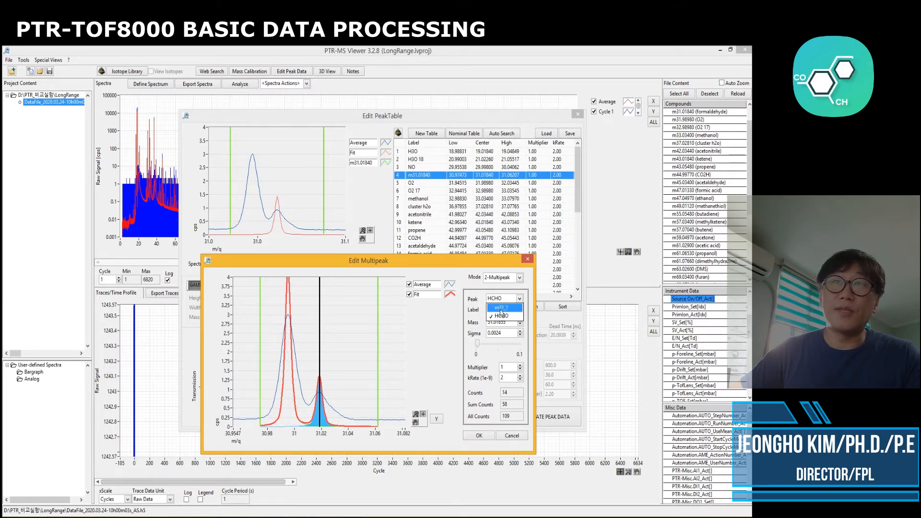
left_click(499, 309)
double_click(502, 309)
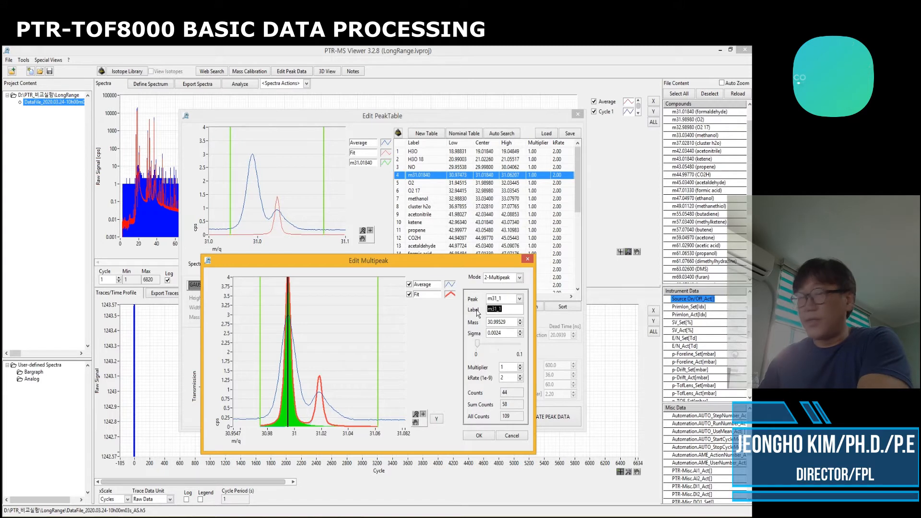
type("NON")
key("Return")
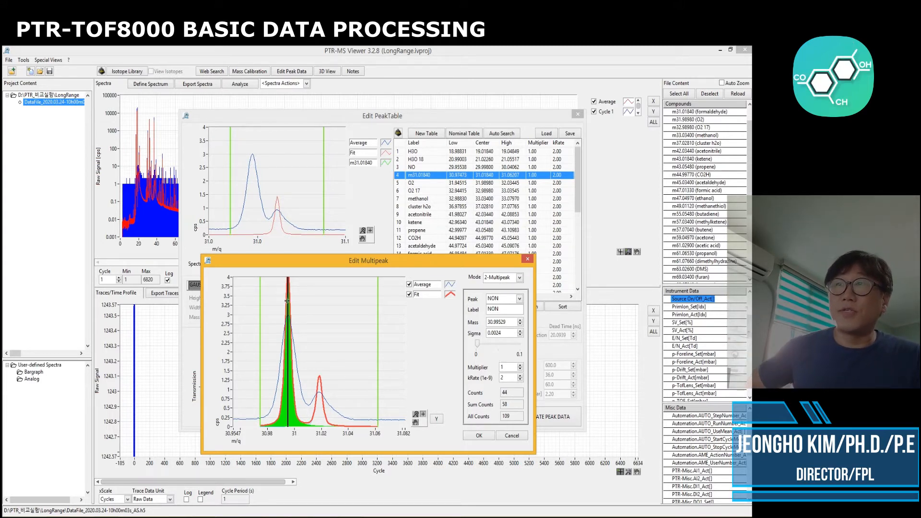
Widen the peak sigma to about 0.0063 so the fit matches the measured spectrum
left_click_drag(257, 386, 255, 385)
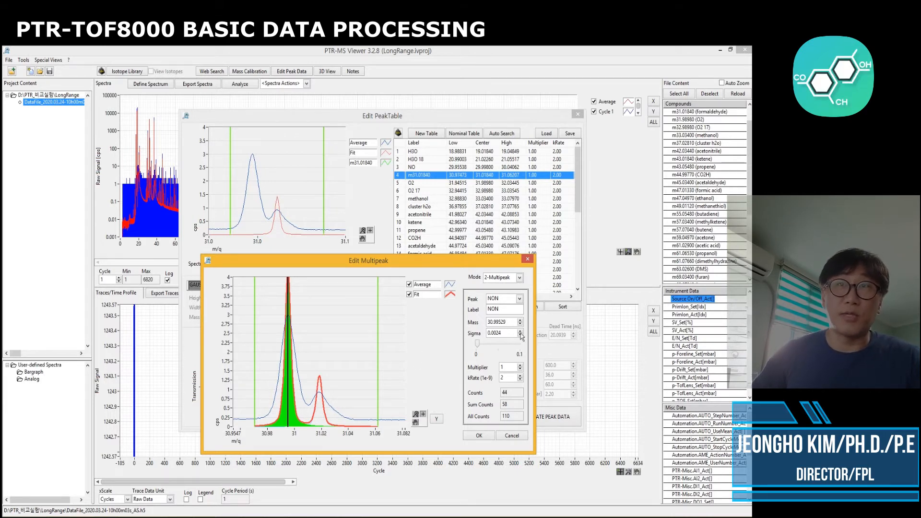
left_click_drag(477, 343, 479, 343)
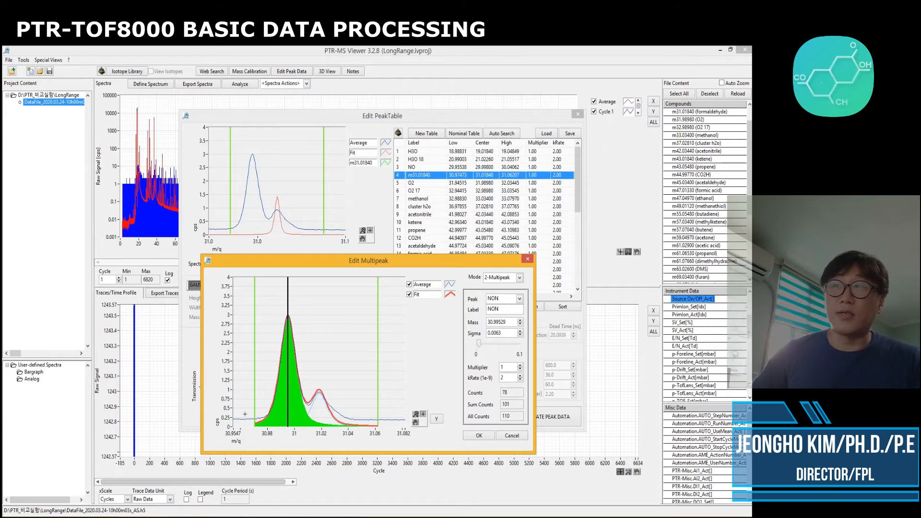
left_click_drag(253, 410, 252, 409)
Switch to the HCHO peak to check its fit and confirm the formaldehyde multipeak settings
left_click(518, 298)
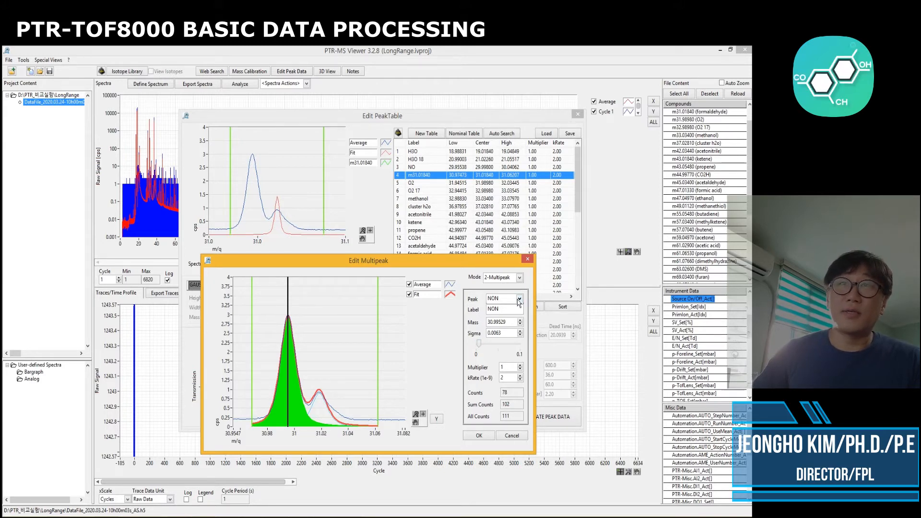
left_click(499, 314)
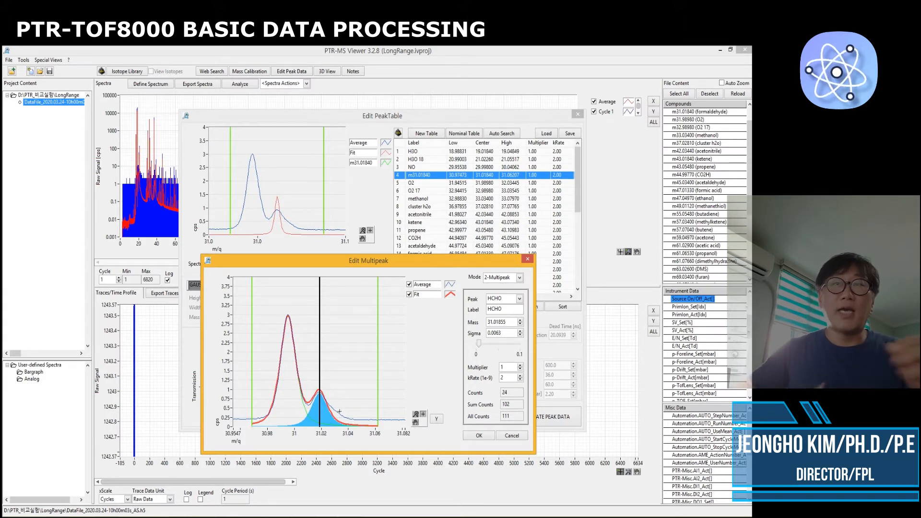
left_click(479, 436)
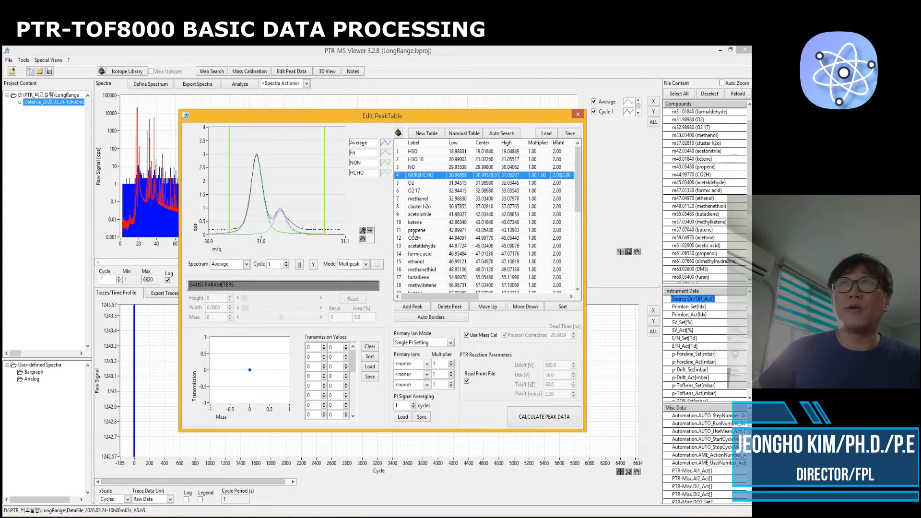
Inspect the O2, methanol and O2 17 entries' peak windows in the preview spectrum
left_click(412, 183)
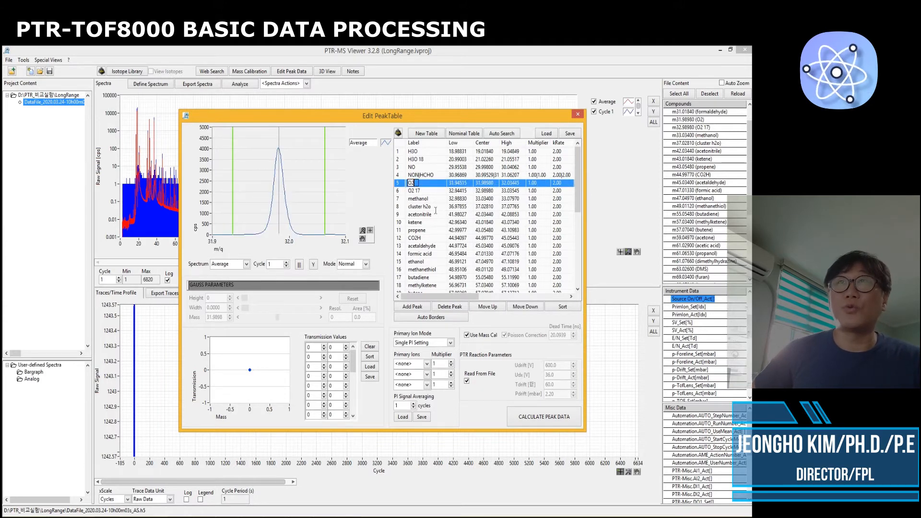
left_click(419, 198)
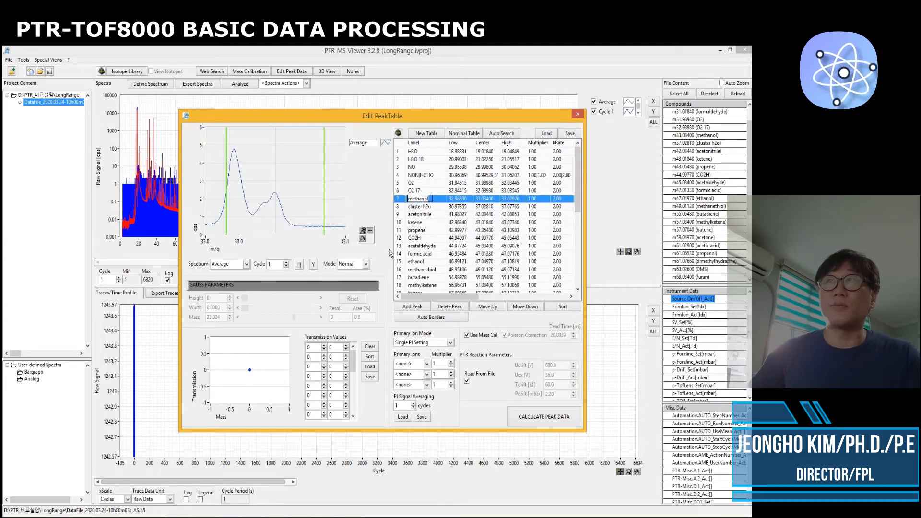
left_click_drag(226, 225, 213, 225)
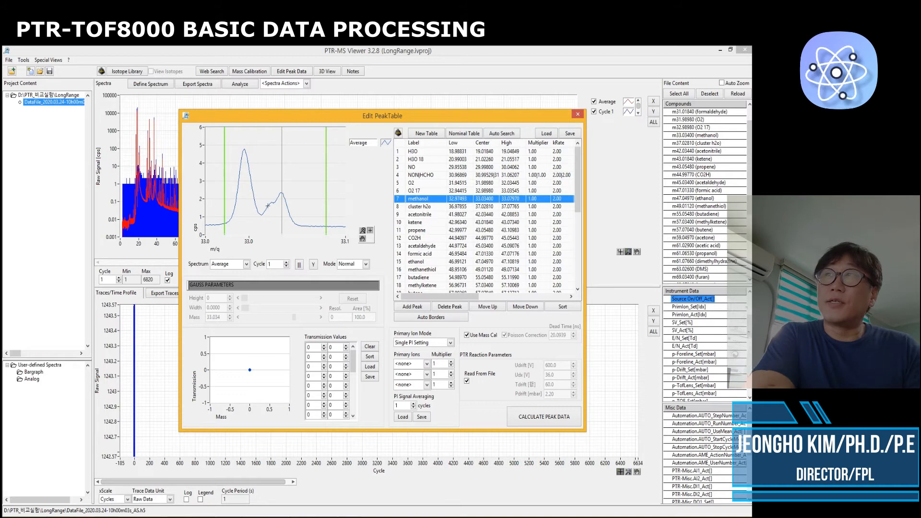
double_click(426, 190)
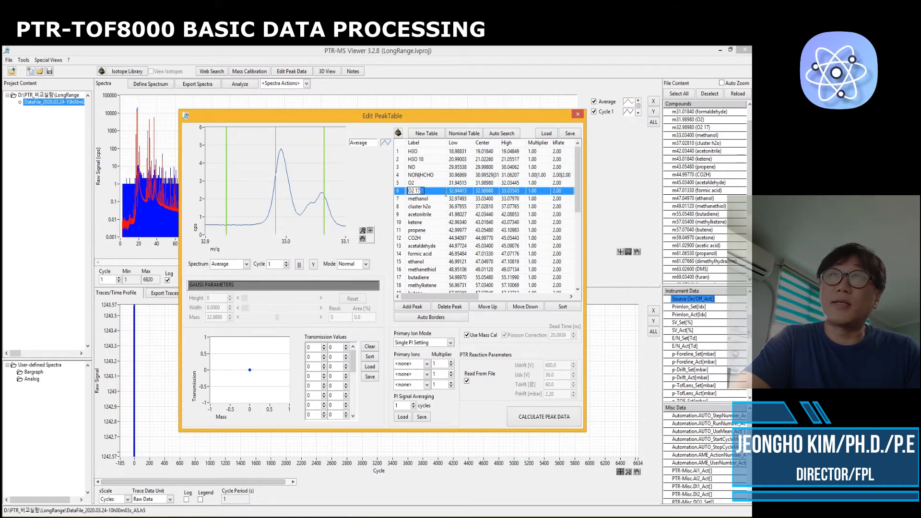
double_click(462, 198)
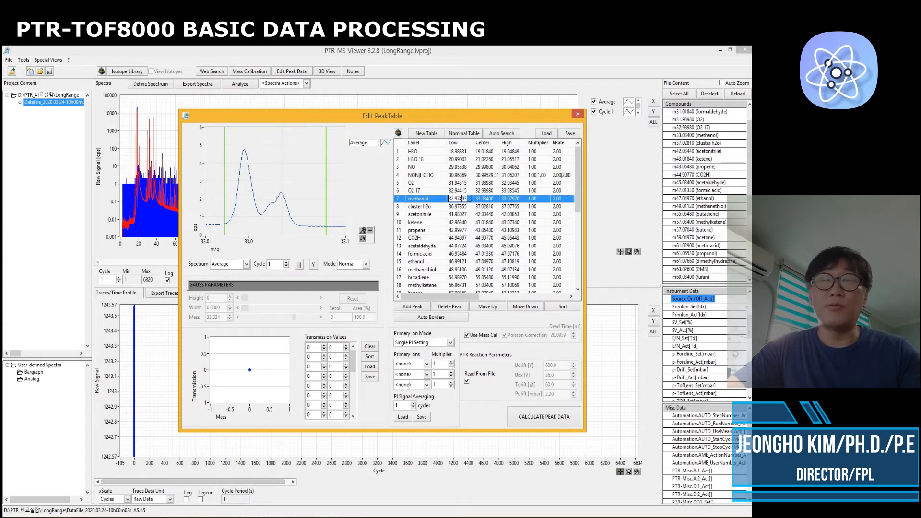
Switch the methanol entry's fit mode to Multipeak and open the multipeak editor for it
left_click(366, 264)
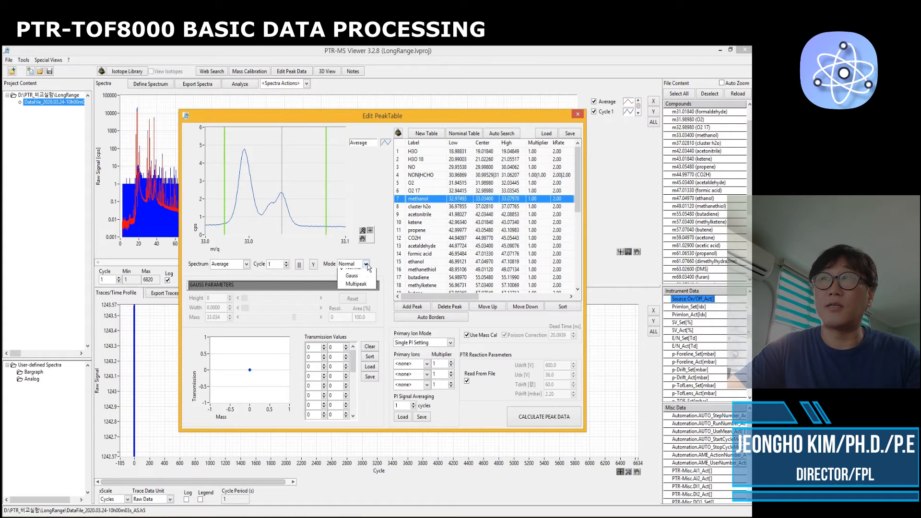
left_click(358, 290)
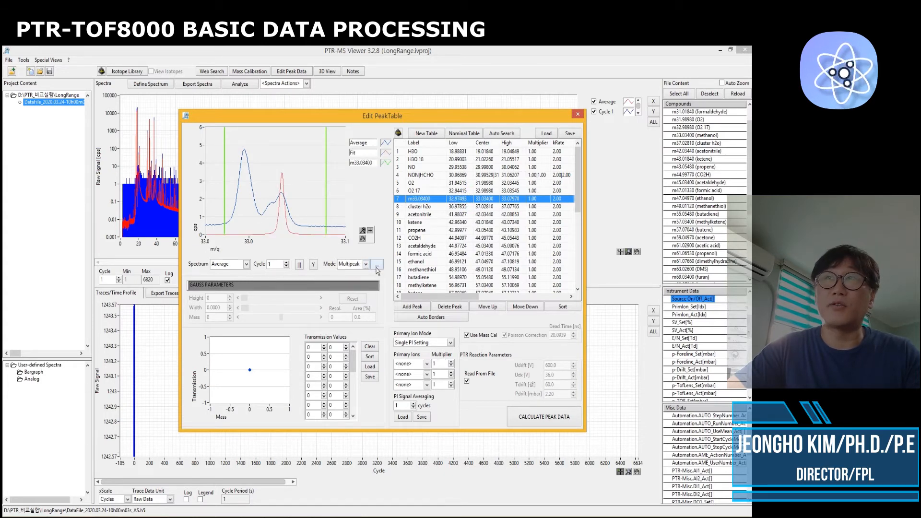
left_click(377, 266)
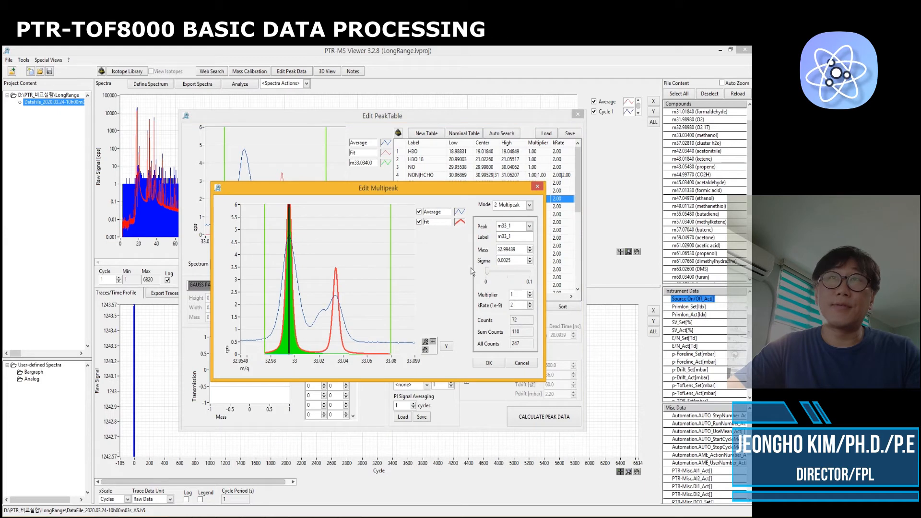
Select the second fitted peak, m33_2, and relabel it MOH
left_click(530, 226)
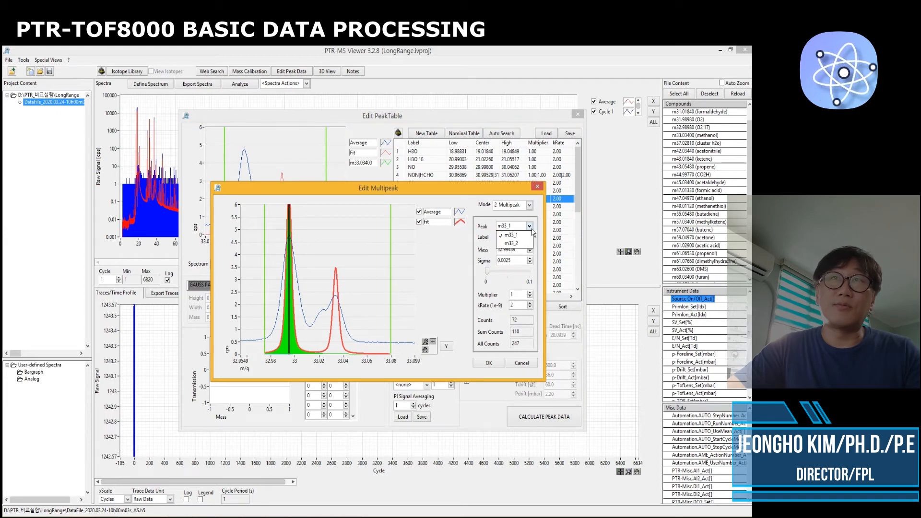
left_click(521, 246)
left_click_drag(514, 236, 479, 240)
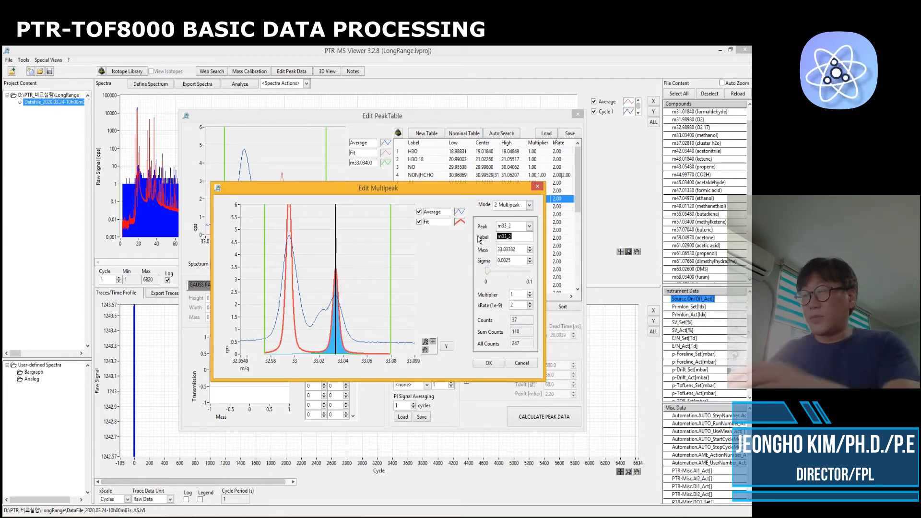
type("MOH")
Widen the peak sigma to about 0.0071 and confirm the methanol multipeak settings
left_click(508, 283)
left_click_drag(487, 271, 490, 273)
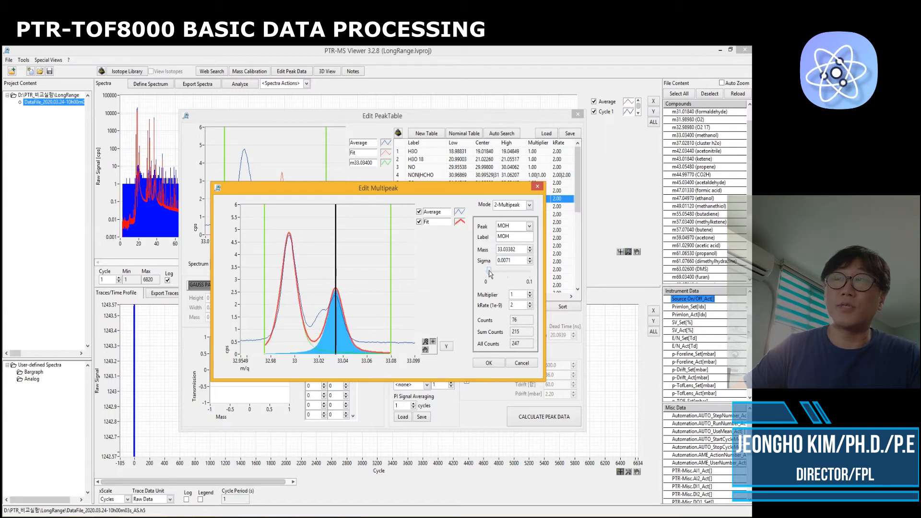
left_click_drag(263, 315, 254, 314)
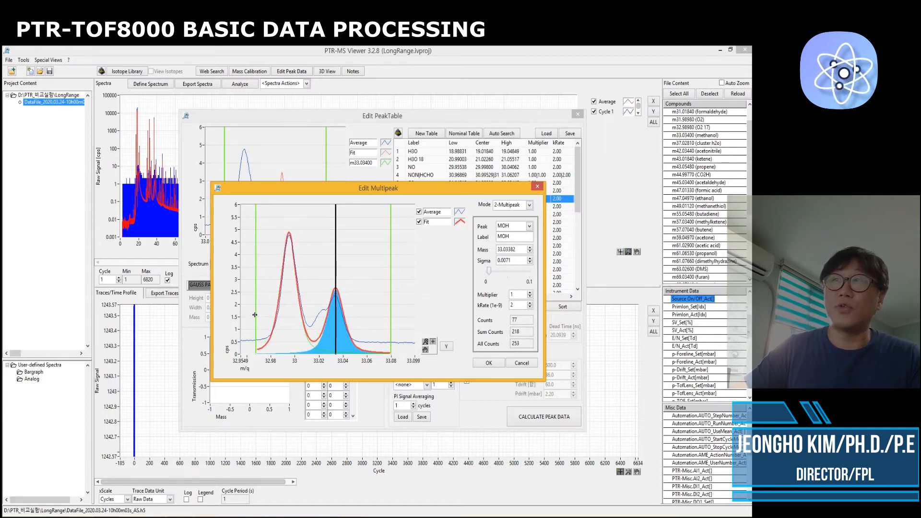
left_click(488, 364)
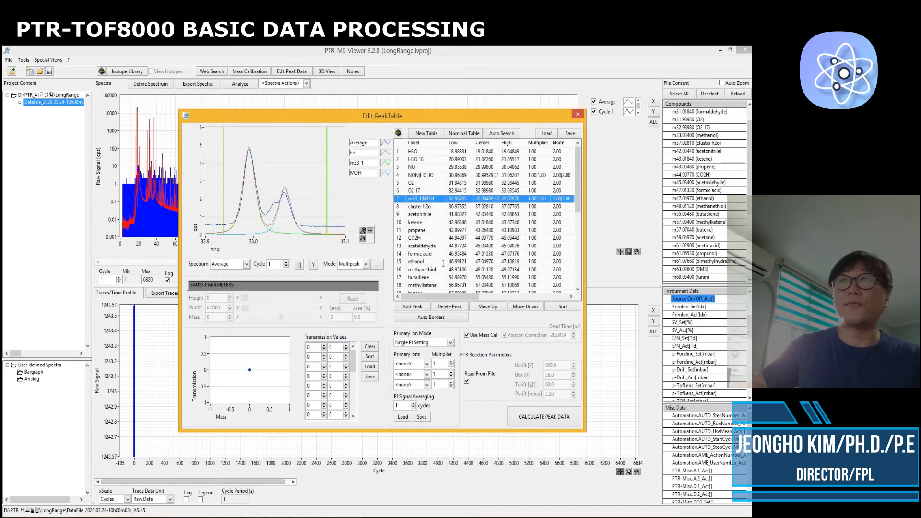
Step through the acetonitrile, ketene and propene entries to inspect their peak windows
left_click(457, 215)
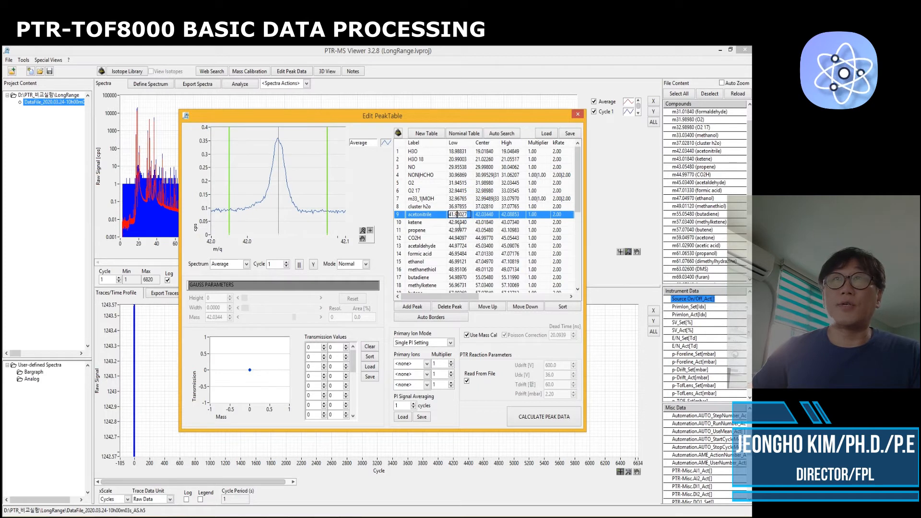
left_click(459, 223)
left_click(459, 231)
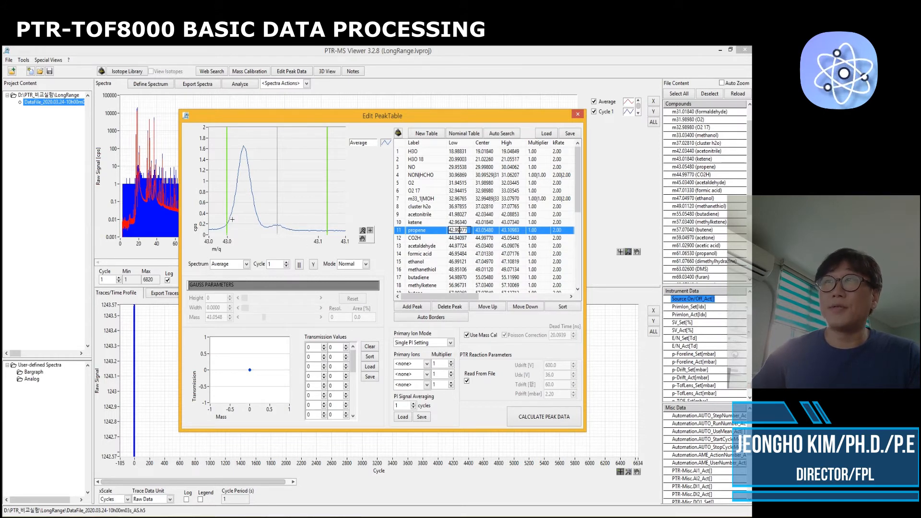
Narrow the propene peak window to about 43.041–43.067 m/z by moving both borders
left_click_drag(228, 218, 264, 221)
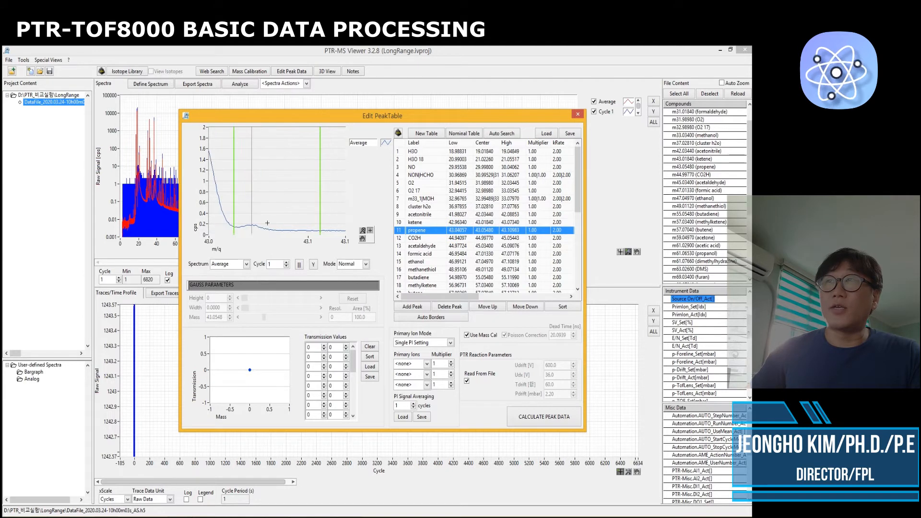
left_click_drag(319, 220, 271, 218)
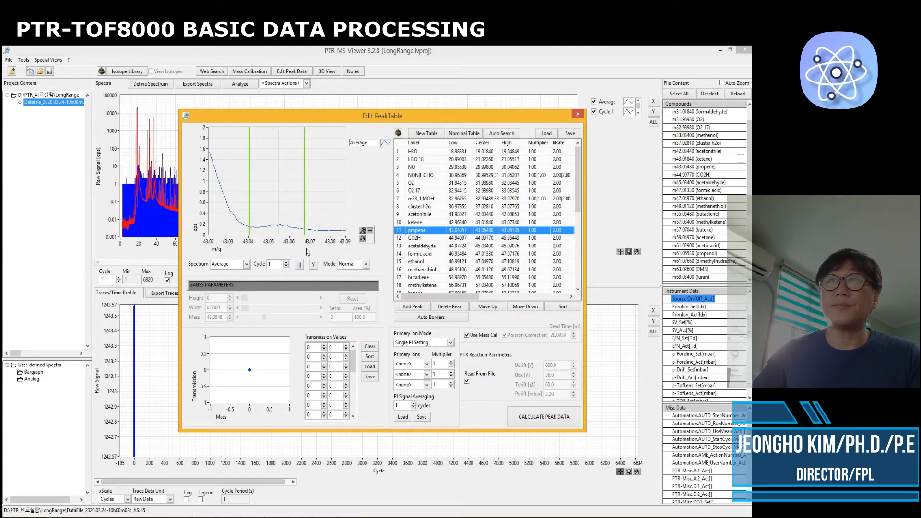
Select the ketene entry and narrow its peak window to about 42.992–43.034 m/z
left_click(417, 221)
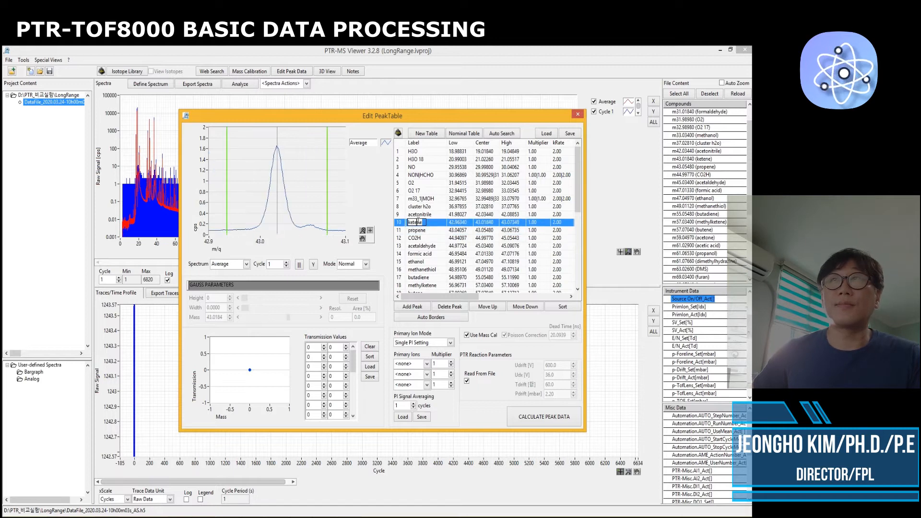
left_click_drag(326, 211, 297, 212)
left_click_drag(231, 209, 268, 209)
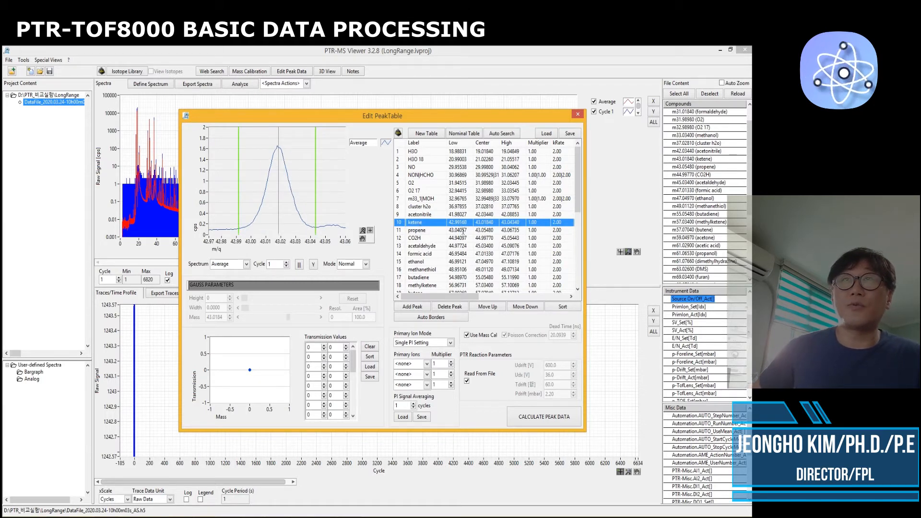
Return to the propene entry to review its adjusted peak window
left_click(463, 232)
left_click(485, 231)
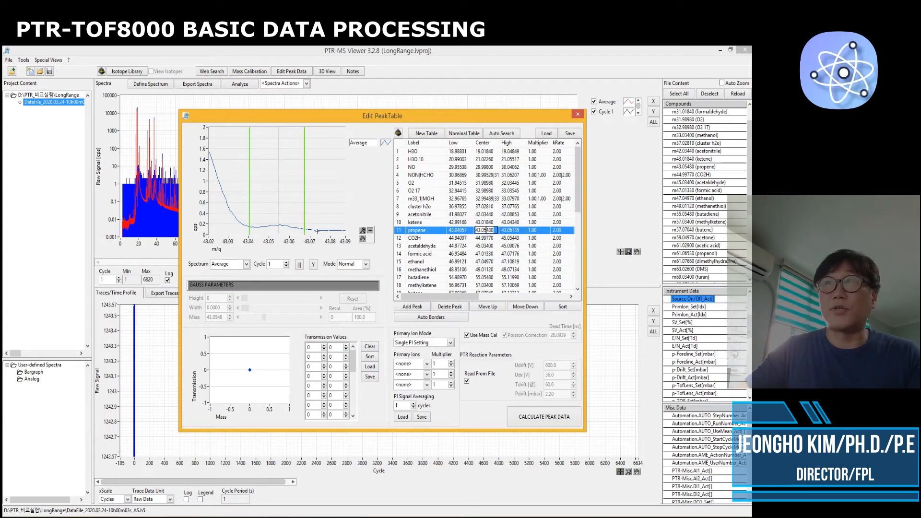
left_click(336, 205)
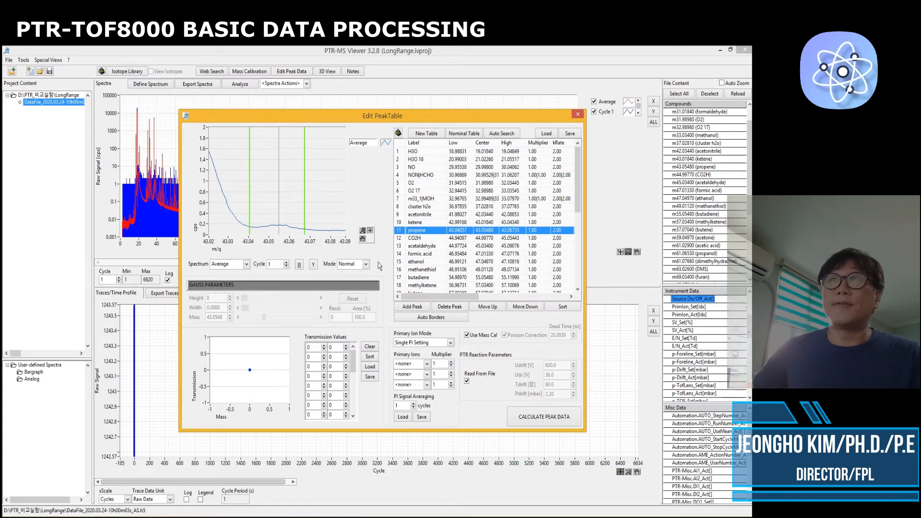
Select the acetaldehyde entry, switch its fit mode to Multipeak and open its multipeak editor
left_click(459, 239)
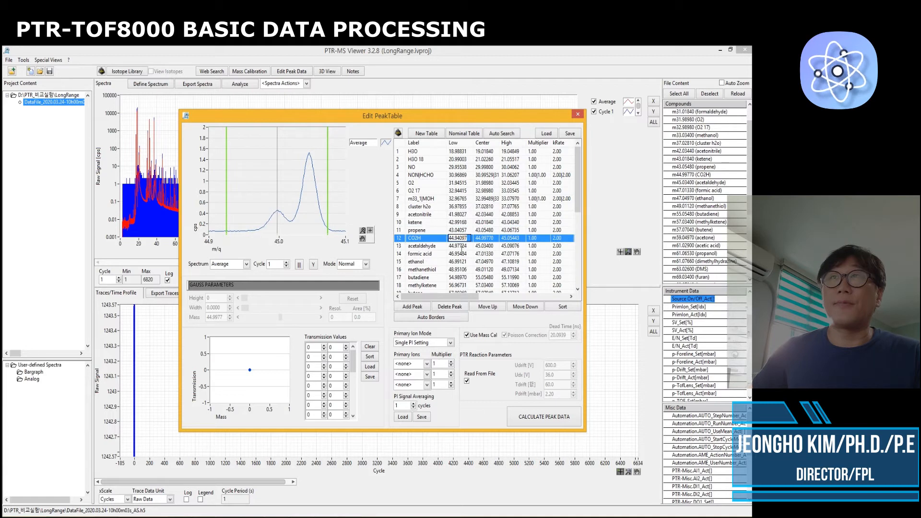
left_click(459, 246)
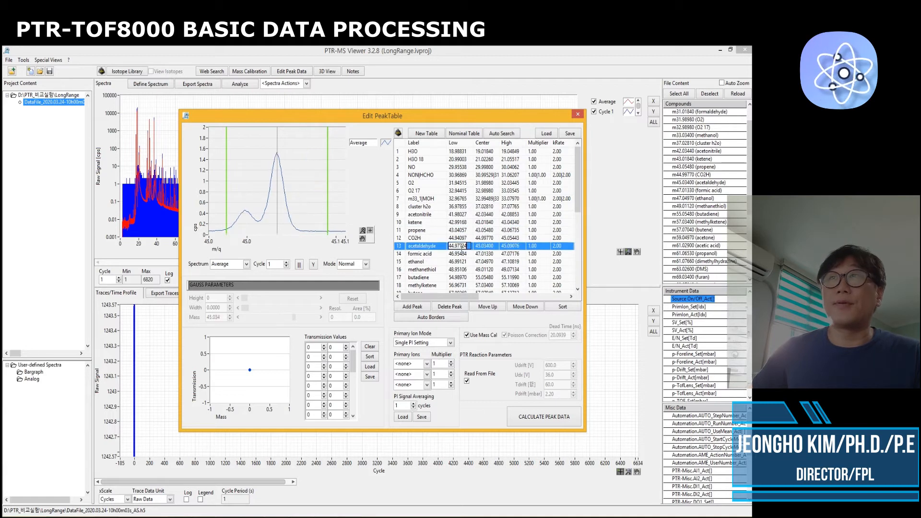
left_click(420, 245)
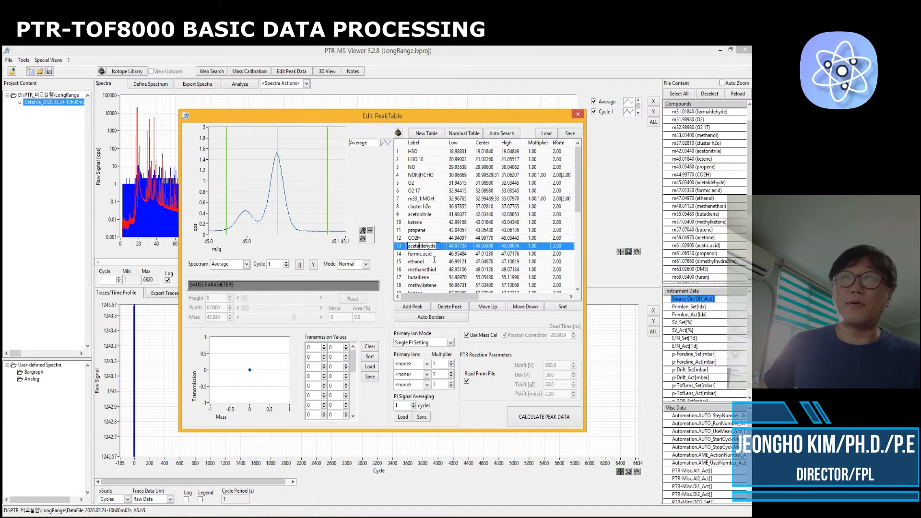
left_click(484, 246)
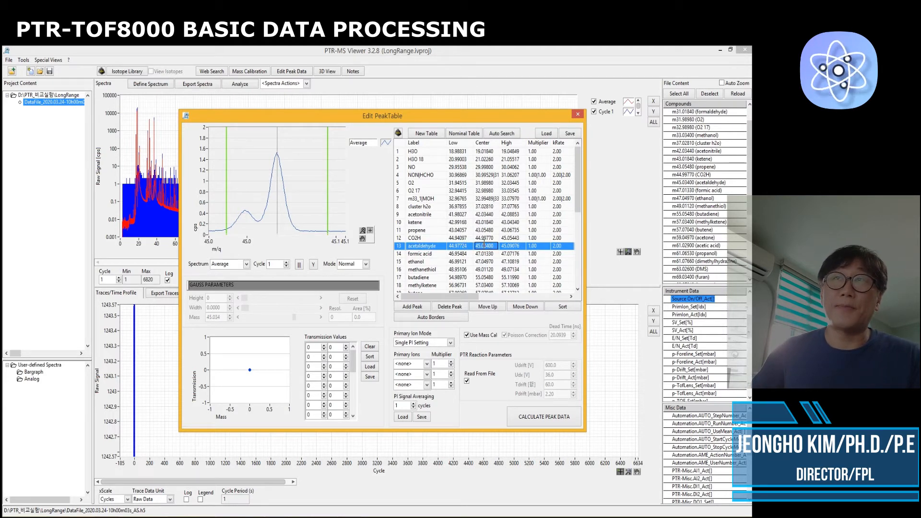
left_click(421, 246)
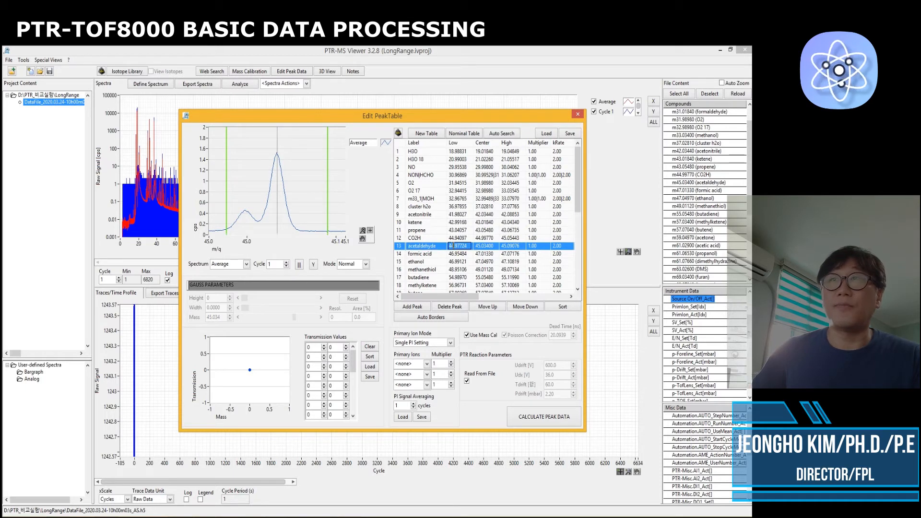
left_click(366, 264)
left_click(357, 289)
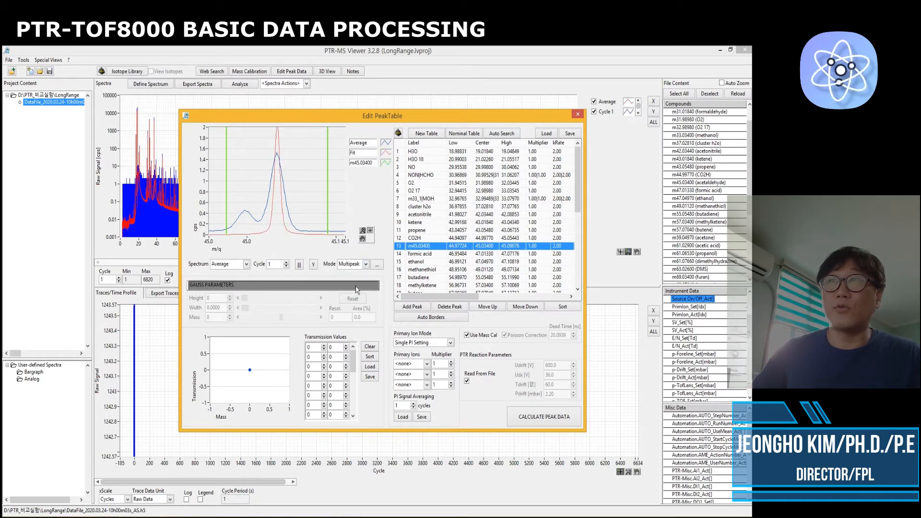
left_click(377, 264)
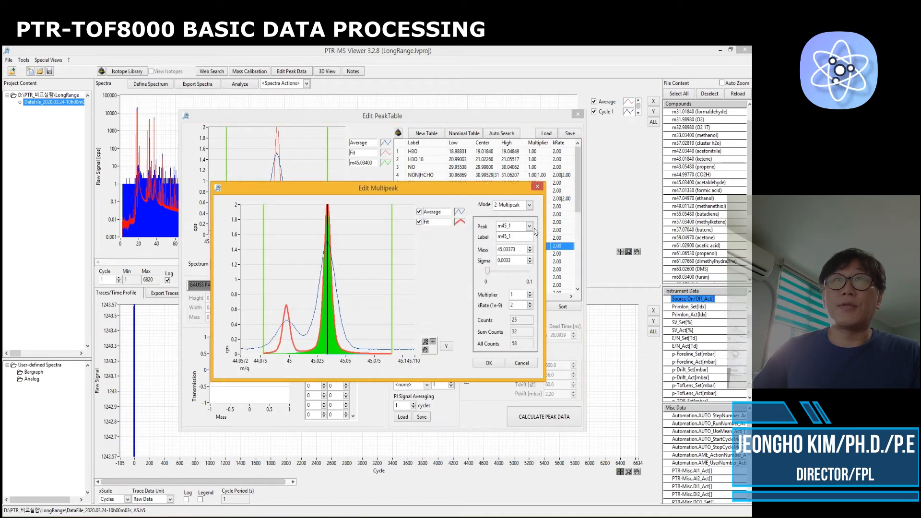
Relabel the first fitted peak, m45_1, as Aldehyde
double_click(518, 236)
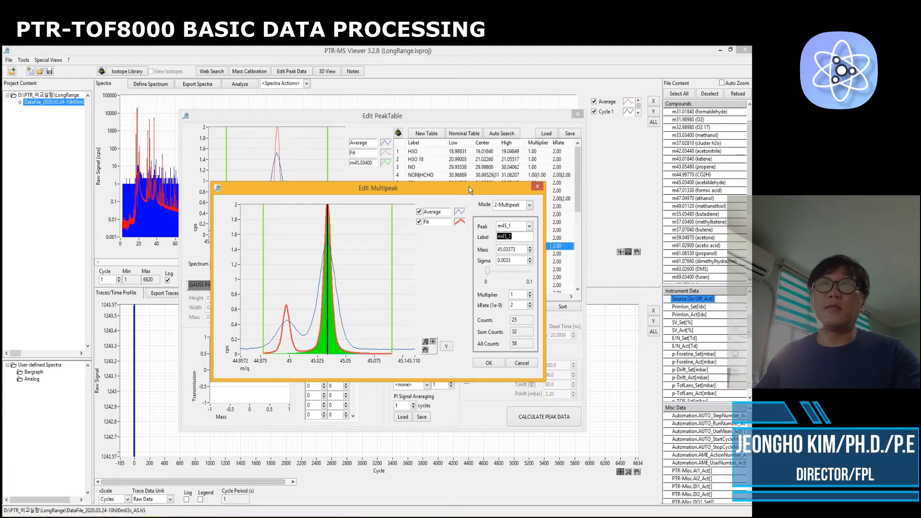
left_click_drag(471, 188, 454, 199)
type("Aldehyde")
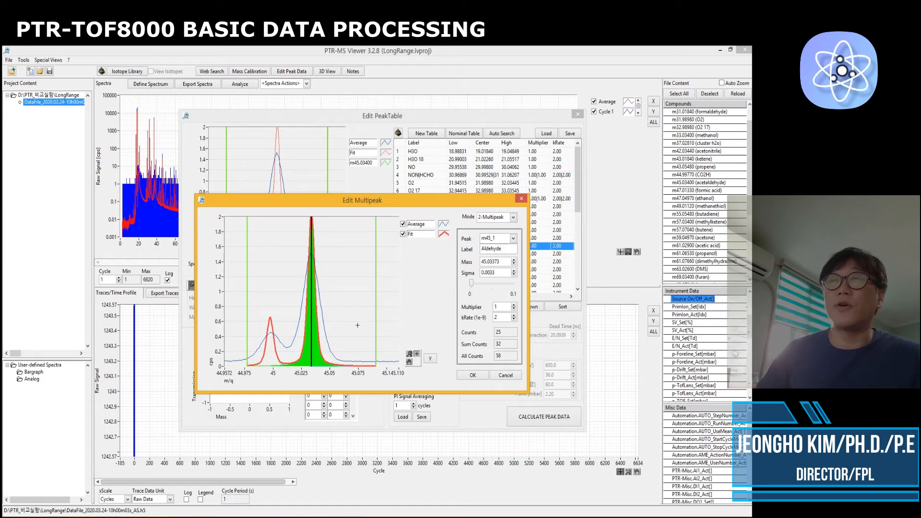
Widen the peak sigma to about 0.0080 and confirm the acetaldehyde multipeak settings
left_click_drag(470, 283, 473, 284)
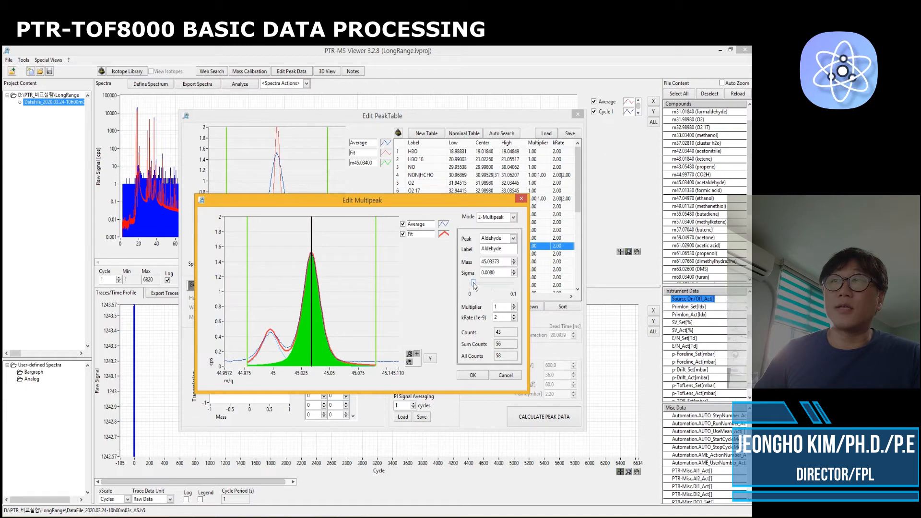
left_click_drag(247, 329, 241, 329)
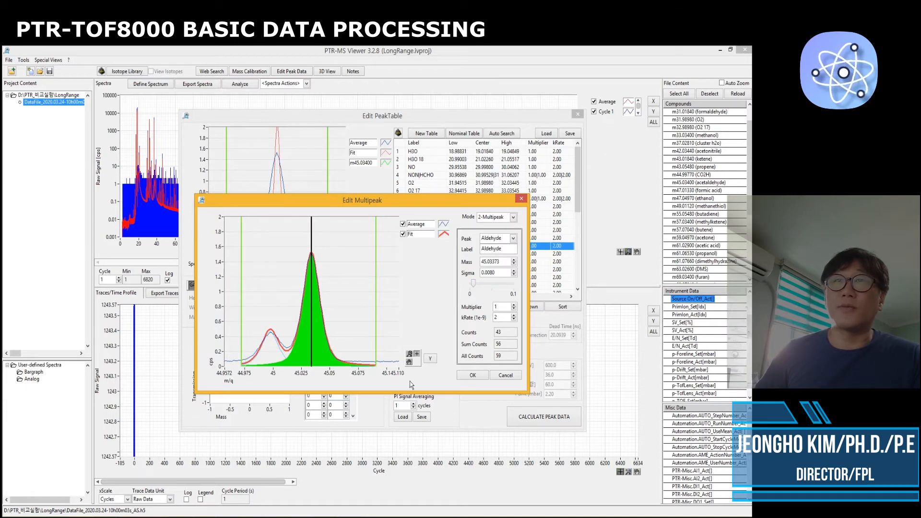
left_click(471, 375)
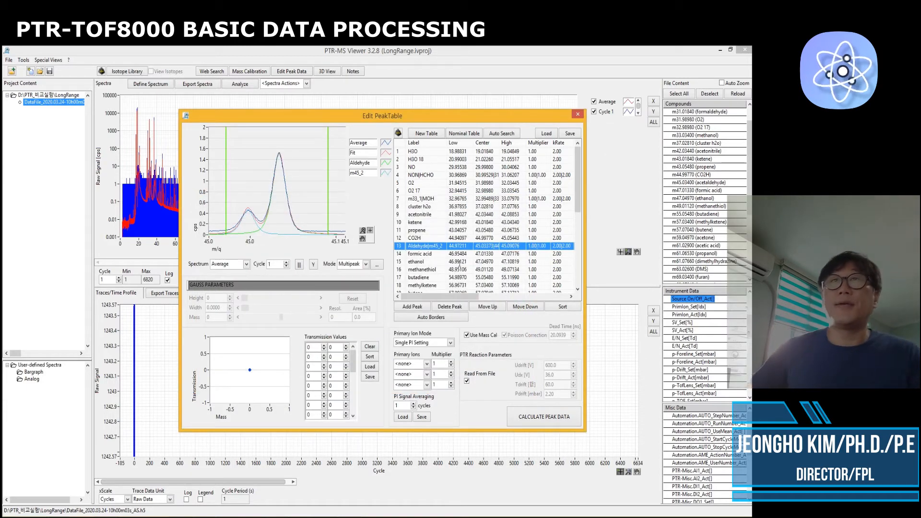
Step through the ethanol, methanethiol, butadiene, acetone, acetic acid and DMS entries to inspect their peak windows
left_click(458, 262)
left_click(459, 262)
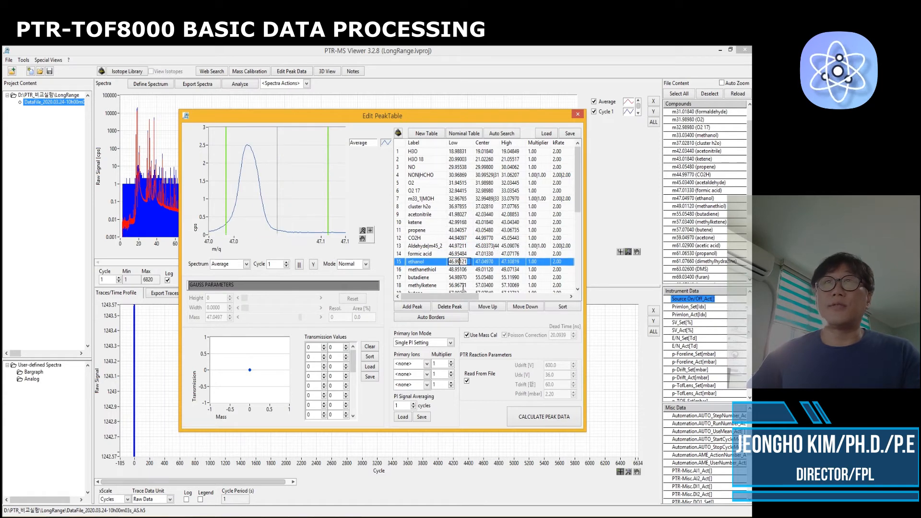
scroll(457, 258, "down", 1)
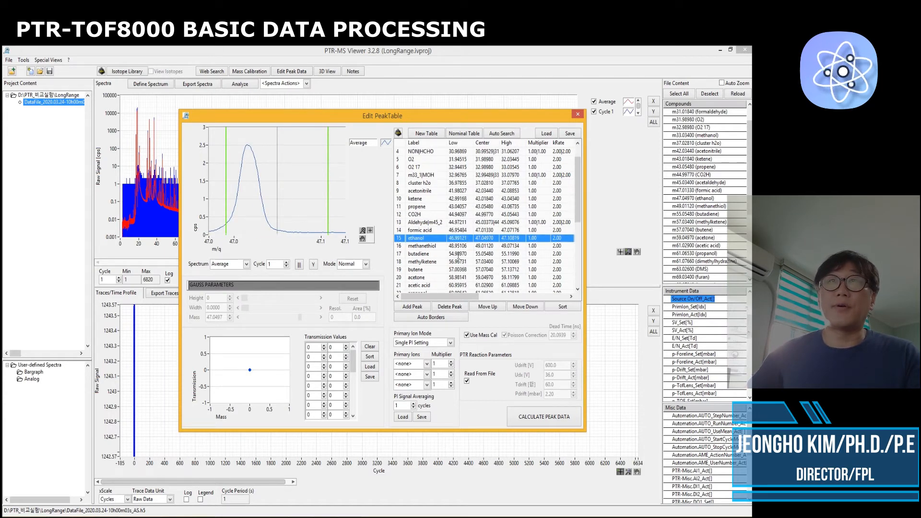
double_click(483, 246)
left_click(485, 254)
scroll(485, 258, "down", 3)
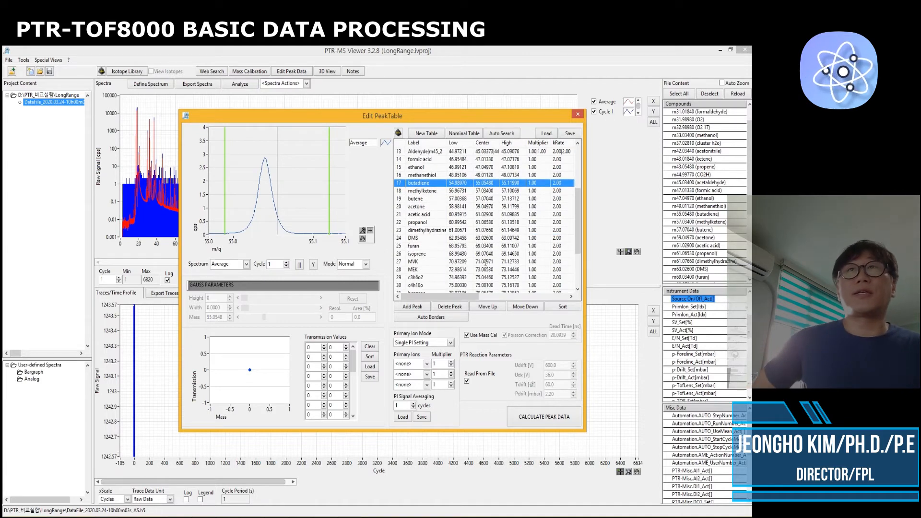
double_click(478, 208)
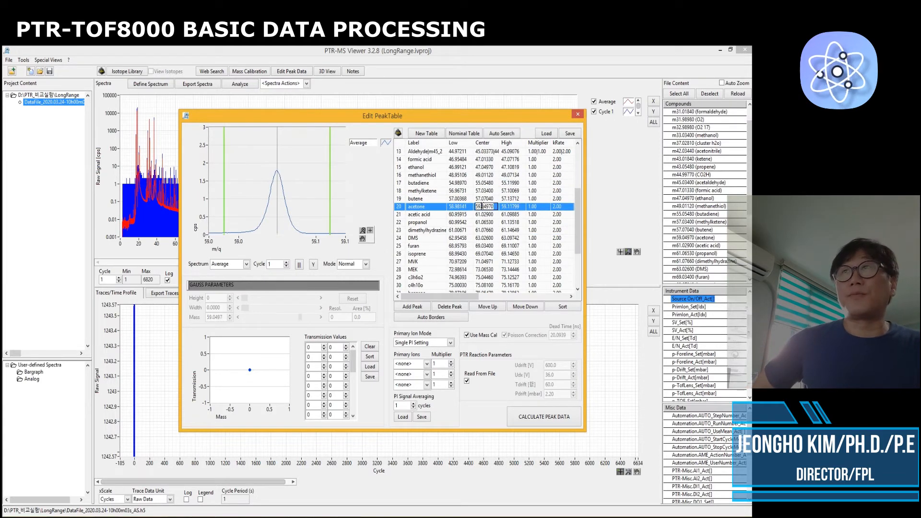
double_click(485, 215)
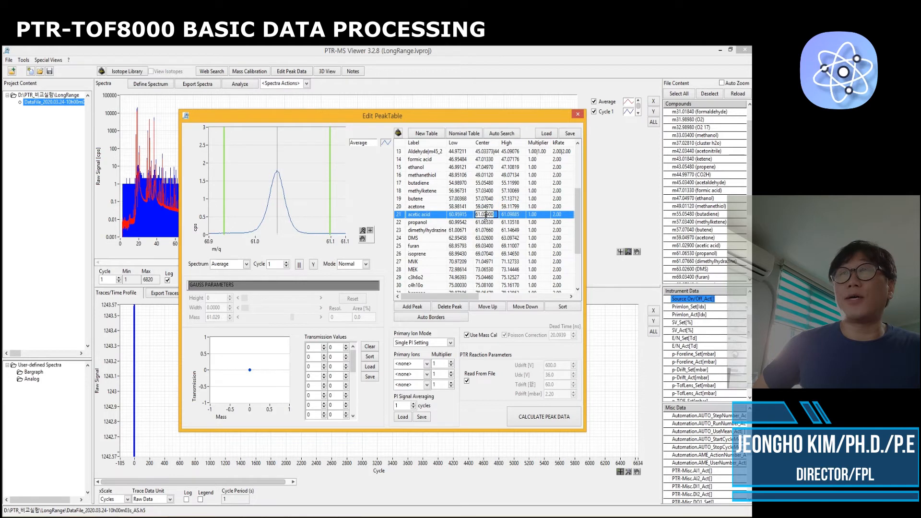
double_click(484, 238)
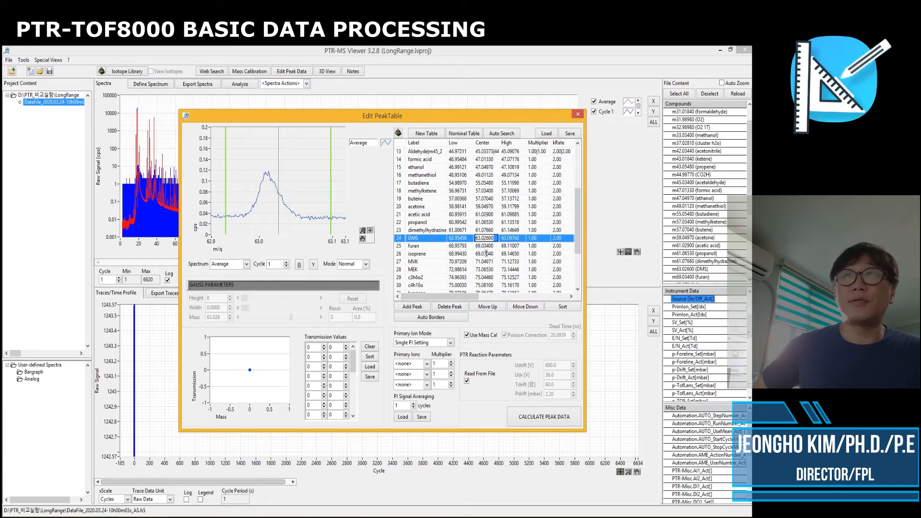
Select the isoprene entry and narrow its peak window borders
double_click(486, 254)
left_click_drag(225, 197, 253, 197)
left_click_drag(330, 198, 292, 199)
Select the MEK entry, switch its fit mode to Multipeak and open its multipeak editor
double_click(460, 261)
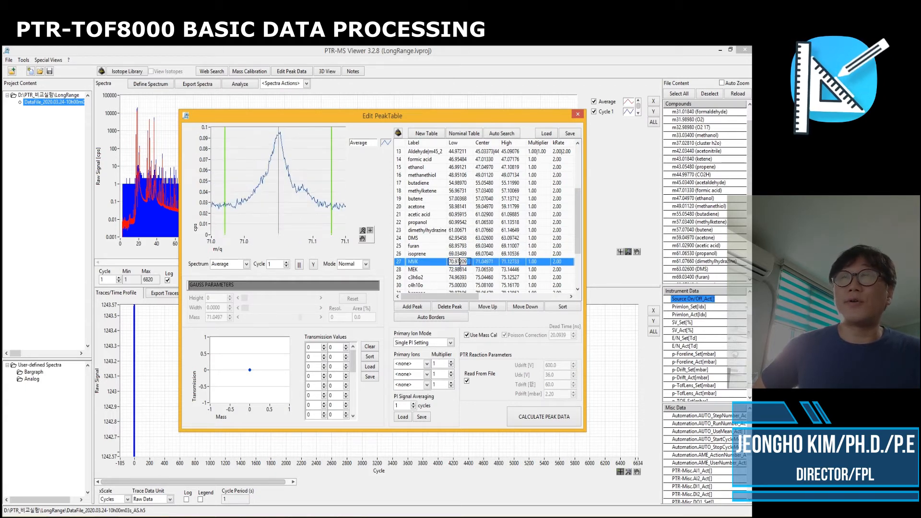
double_click(452, 270)
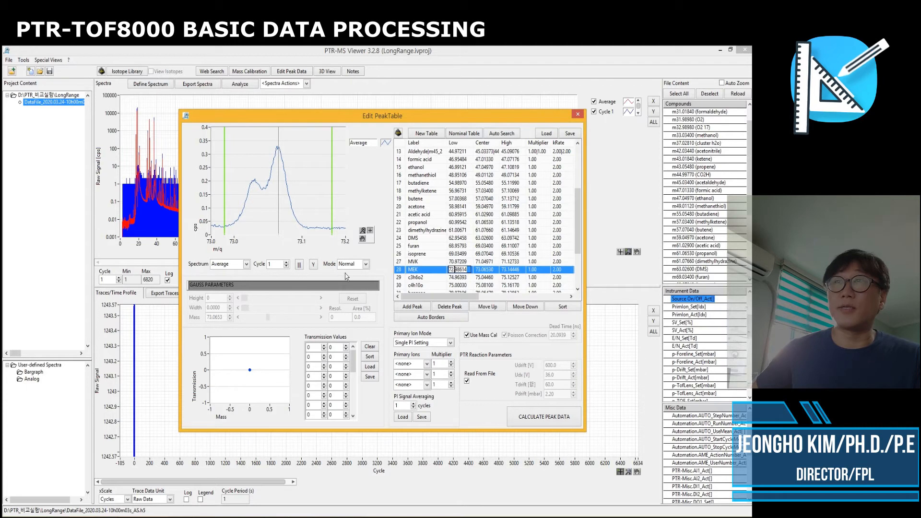
left_click(366, 264)
left_click(355, 288)
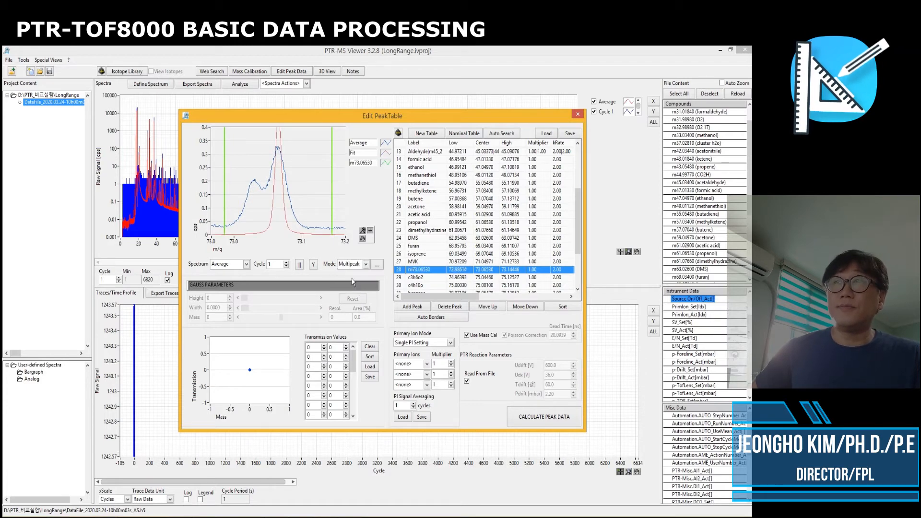
left_click(377, 264)
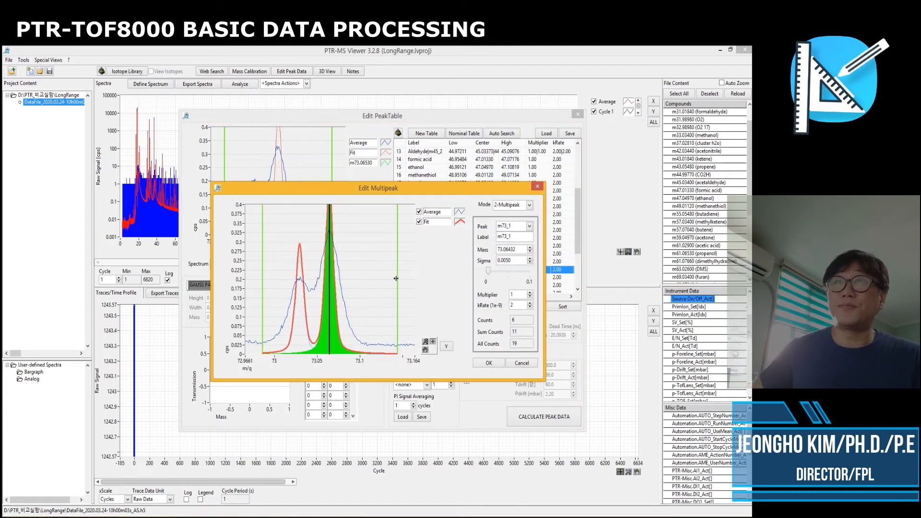
Relabel the first fitted peak, m73_1, as MEK
left_click_drag(514, 237, 470, 242)
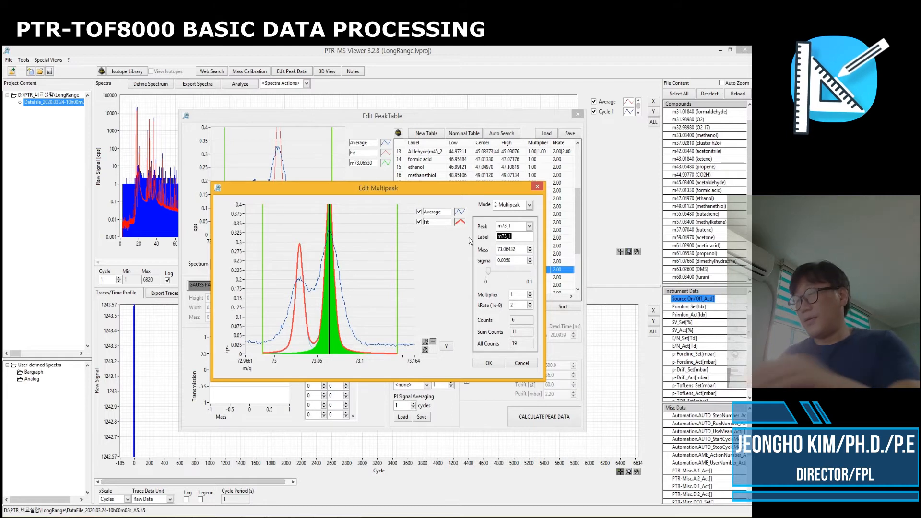
type("MEK")
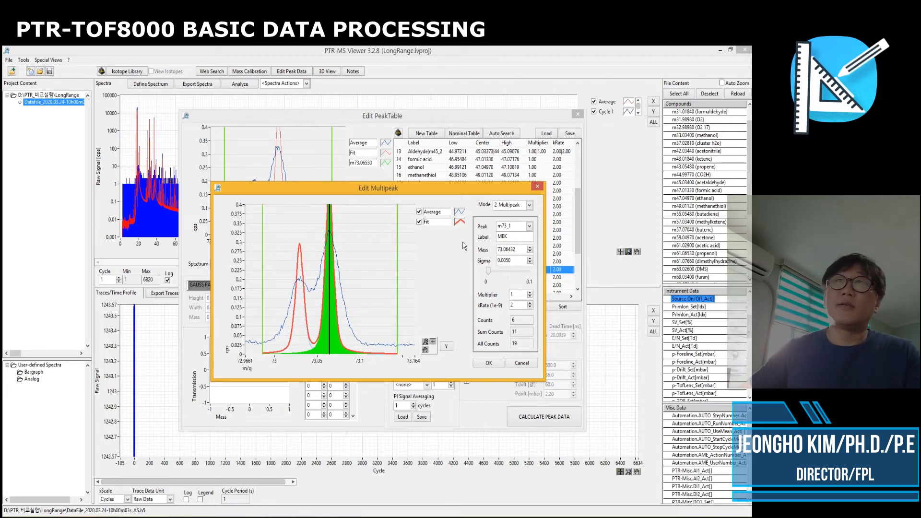
Widen the peak sigma to about 0.0134 and confirm the MEK multipeak settings
left_click_drag(485, 278, 493, 276)
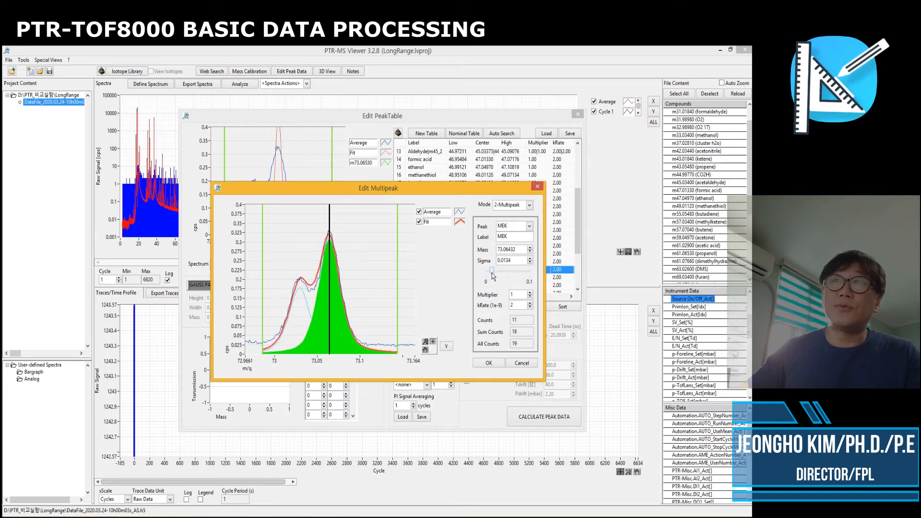
left_click(488, 363)
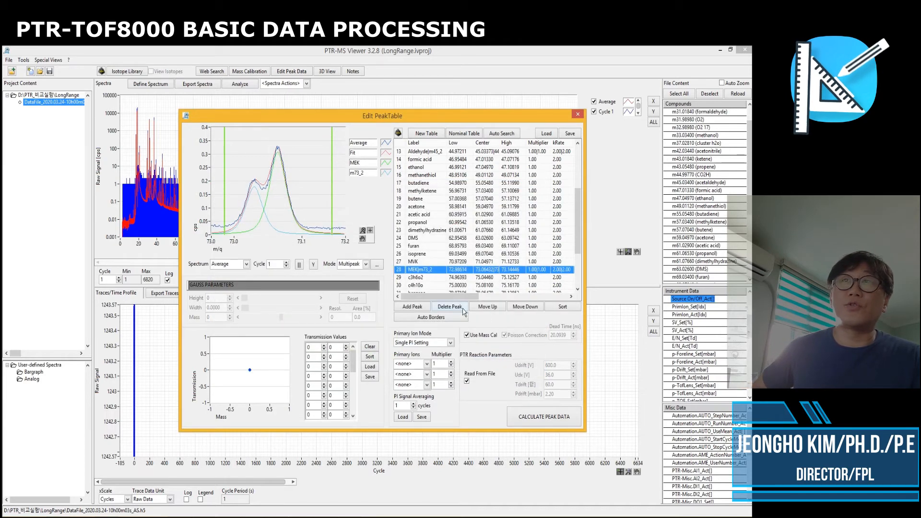
Inspect the benzene and toluene entries' peak windows further down the table
scroll(477, 279, "down", 3)
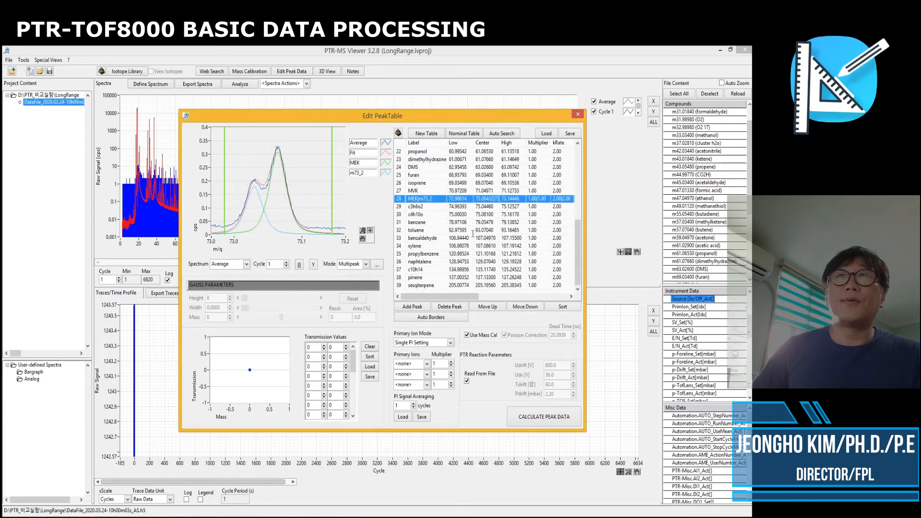
scroll(473, 234, "down", 1)
left_click(483, 198)
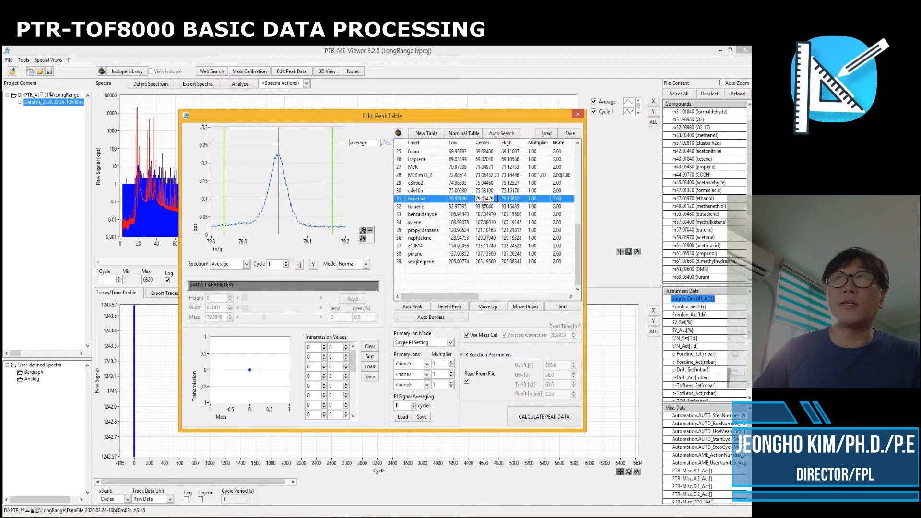
left_click(485, 207)
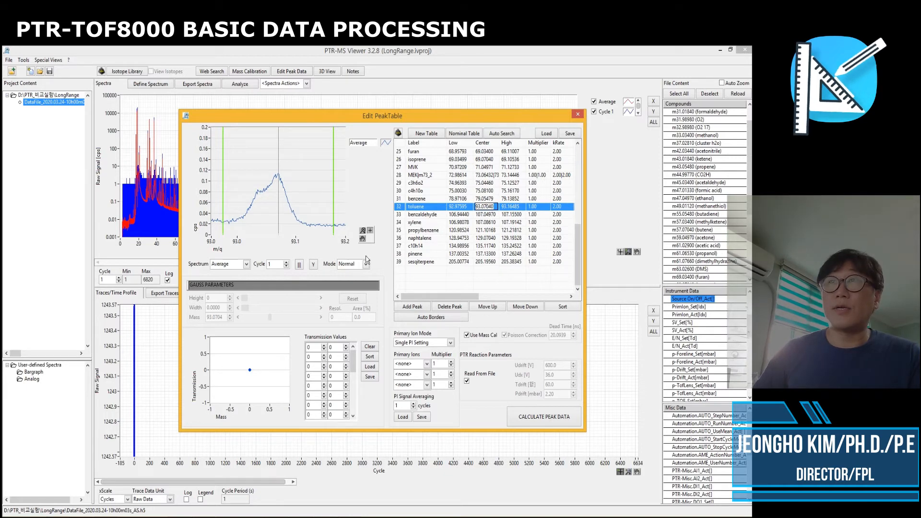
Switch the toluene entry's fit mode to Multipeak and open its multipeak editor
left_click(366, 263)
left_click(361, 291)
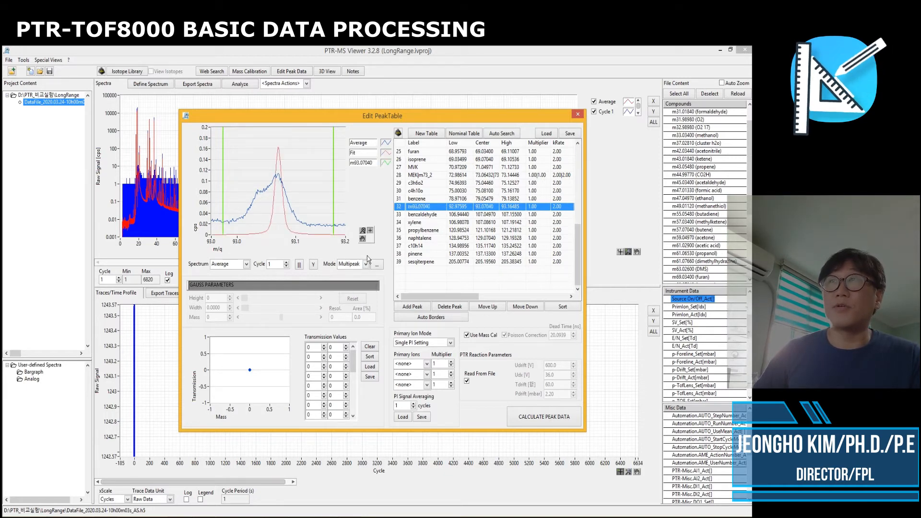
left_click(377, 265)
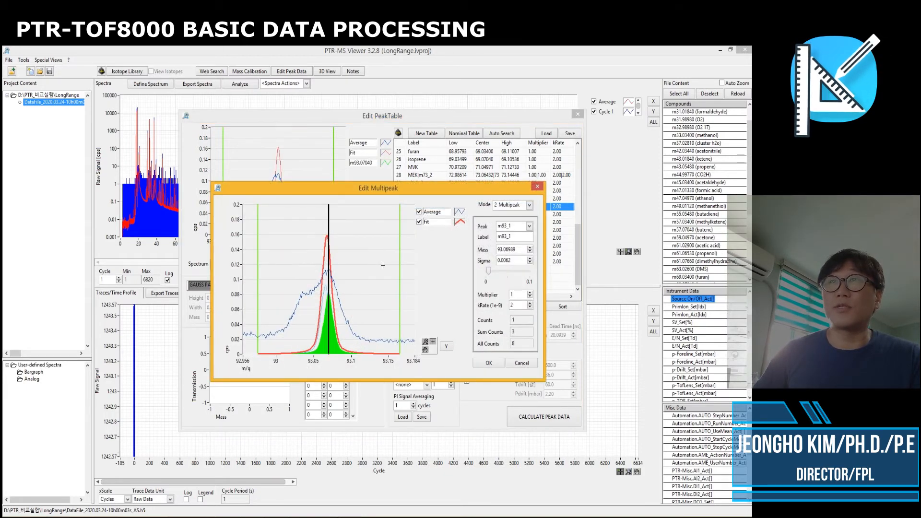
Relabel the first fitted peak, m93_1, as TOL and shift the second peak, m93_2, to about 93.036
double_click(504, 236)
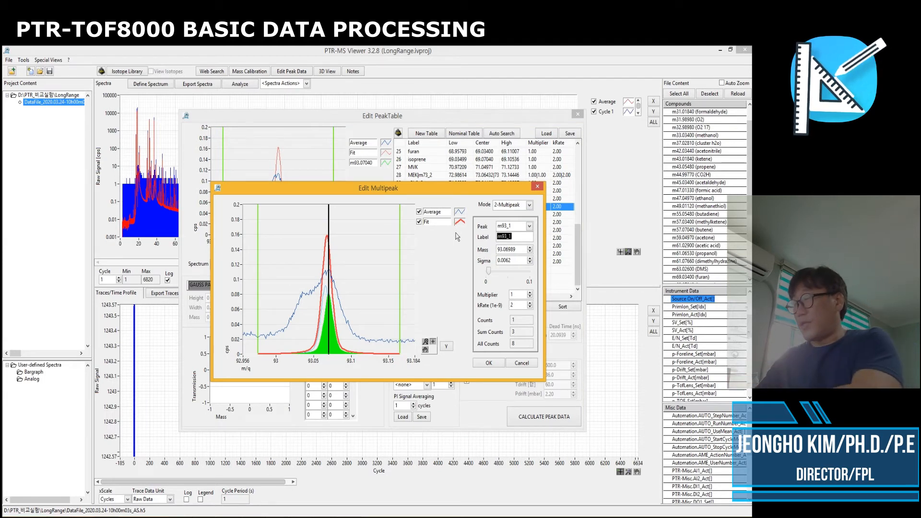
type("TOL")
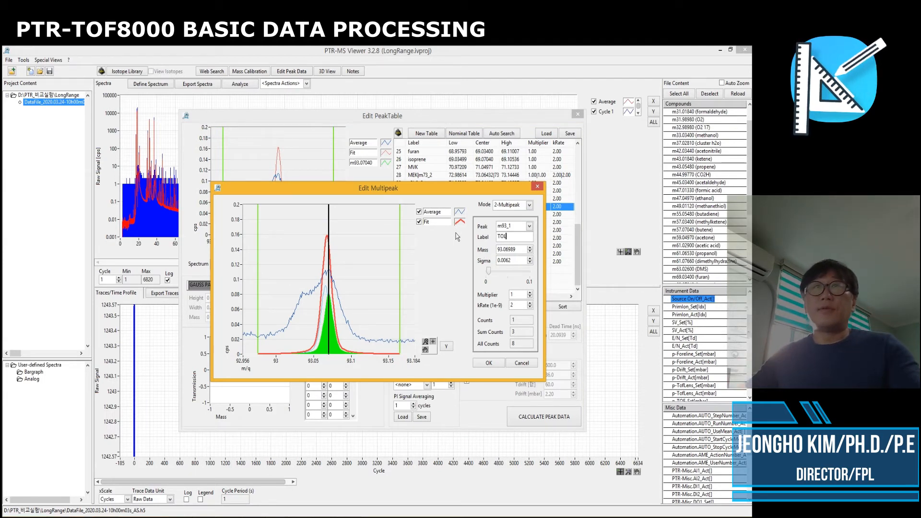
left_click(529, 225)
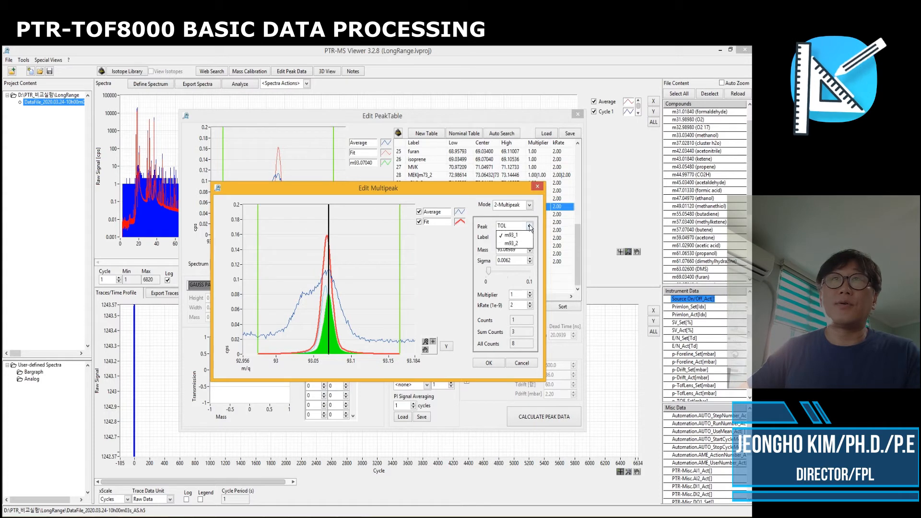
left_click(511, 243)
left_click_drag(326, 277, 304, 277)
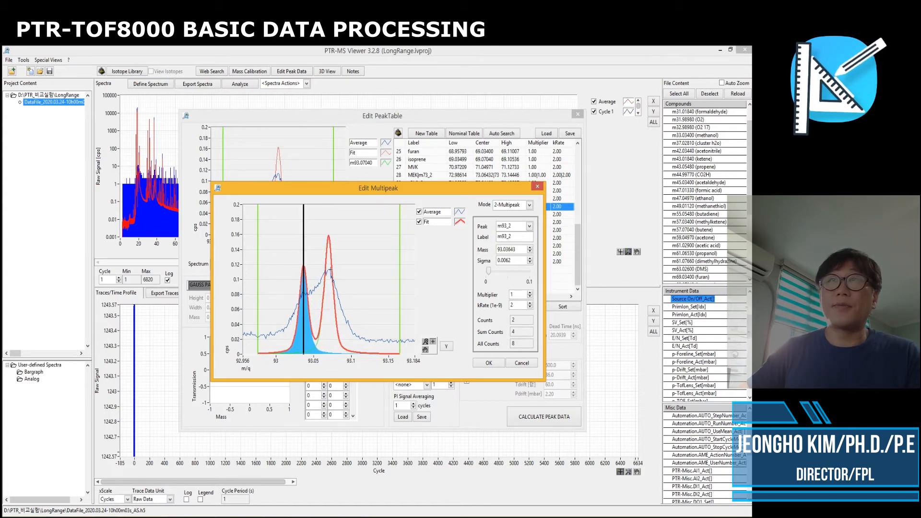
Widen the peak sigma to about 0.0170 and confirm the toluene multipeak settings
left_click_drag(490, 274, 495, 275)
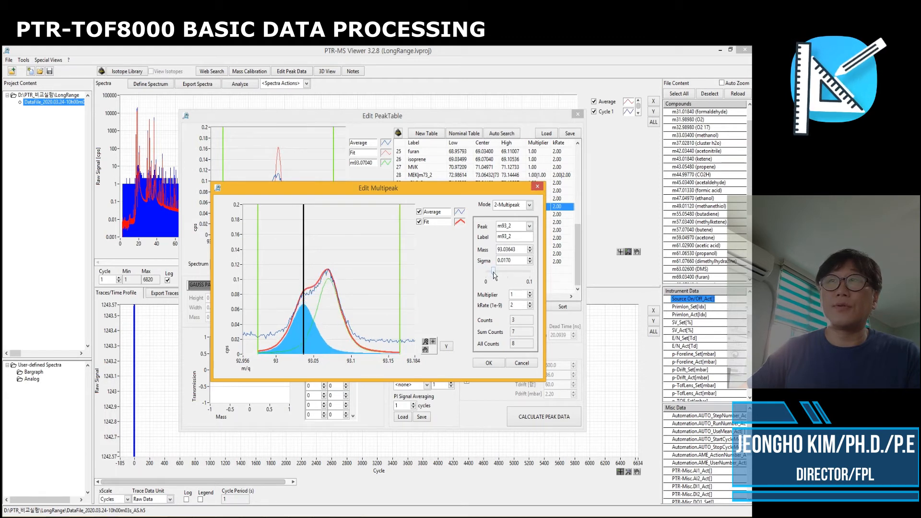
left_click(529, 225)
left_click(508, 239)
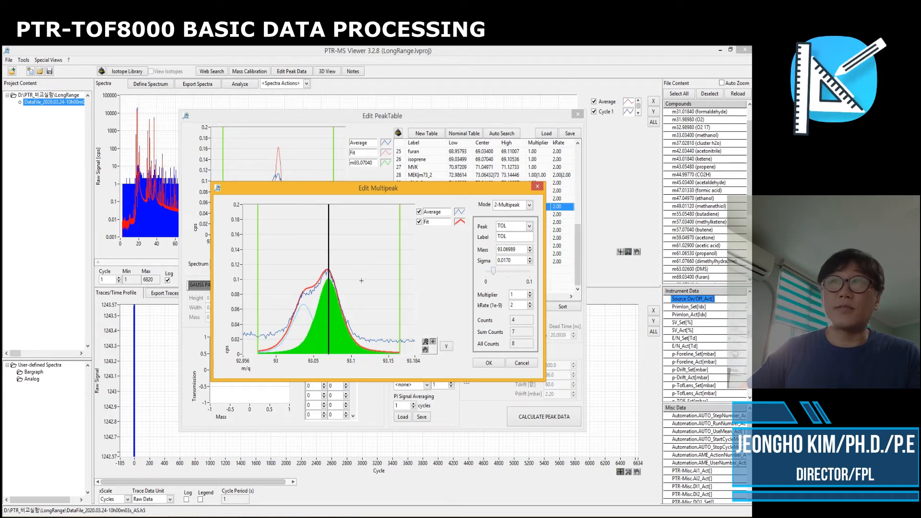
left_click(488, 363)
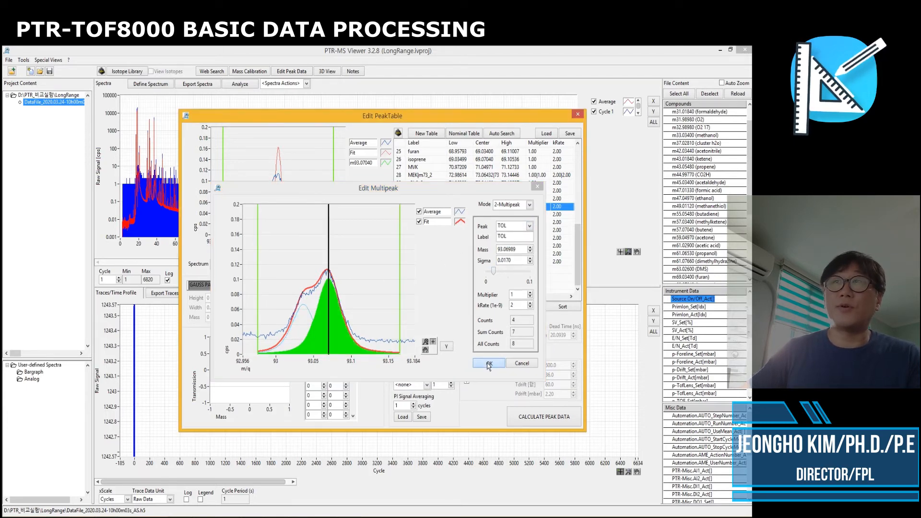
Narrow the xylene entry's peak window to about 107.016–107.154 by moving both borders inward
left_click(416, 222)
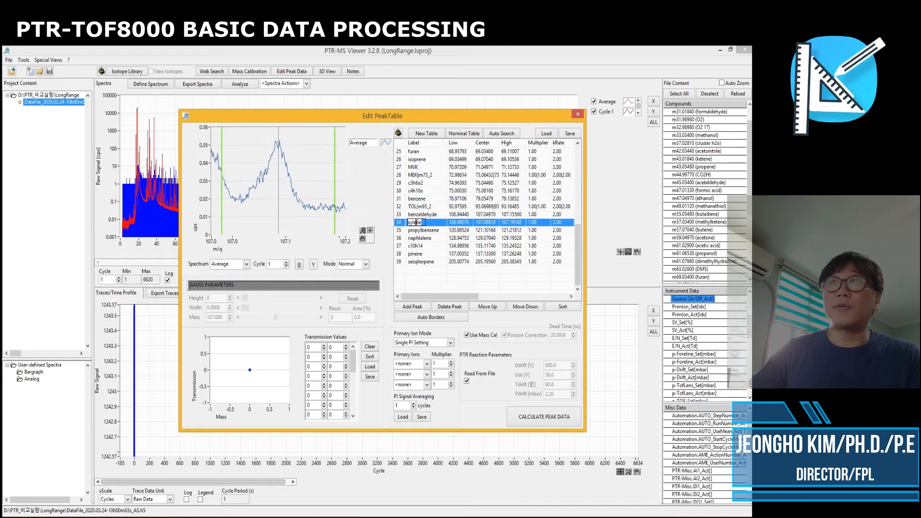
left_click_drag(222, 196, 241, 197)
left_click_drag(333, 199, 310, 200)
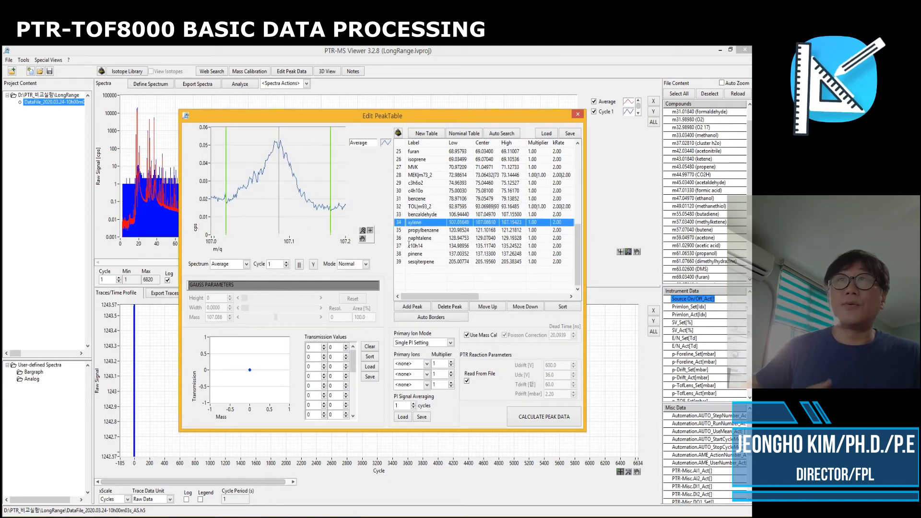
Inspect the remaining entries' peak windows and scroll through the whole peak table
left_click(424, 254)
left_click(420, 238)
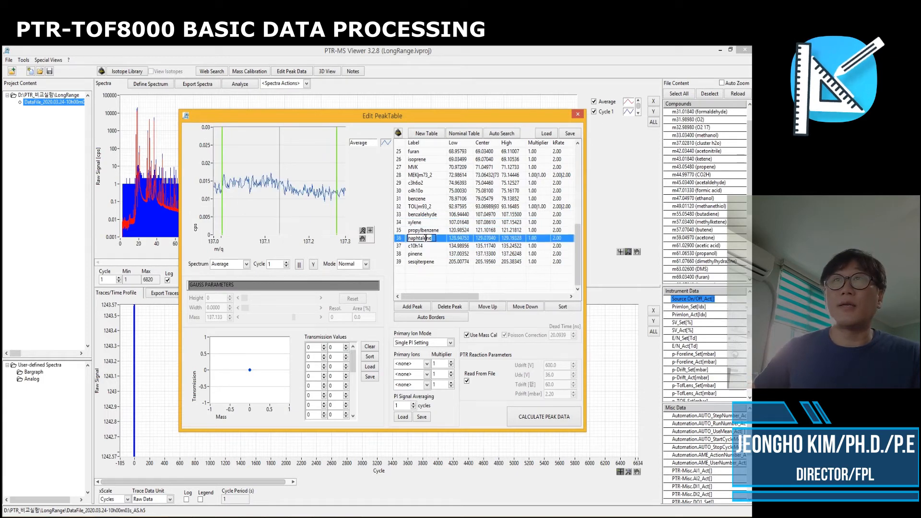
left_click(418, 230)
left_click(416, 222)
left_click(423, 261)
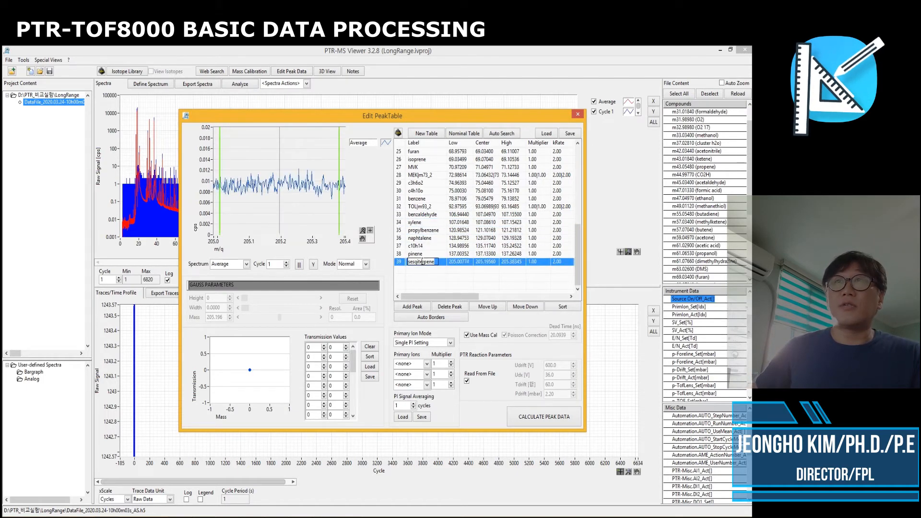
left_click_drag(576, 246, 572, 163)
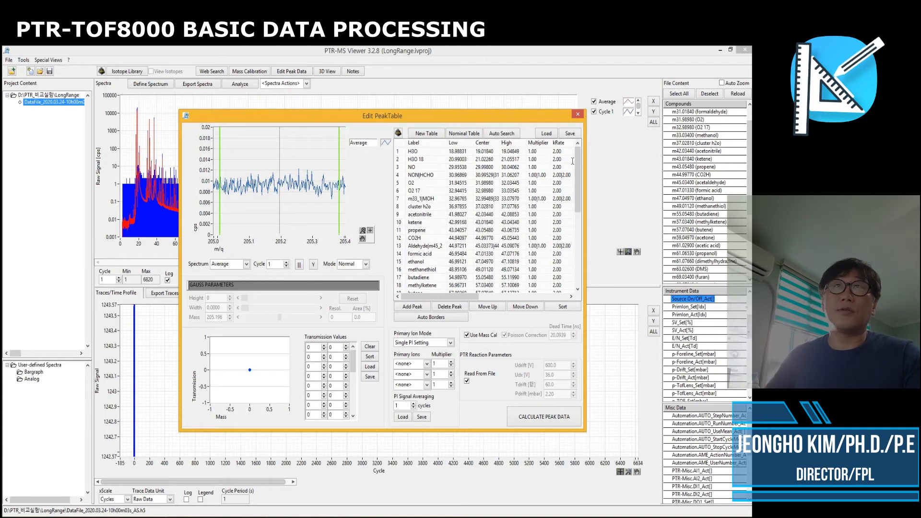
left_click_drag(577, 174, 587, 283)
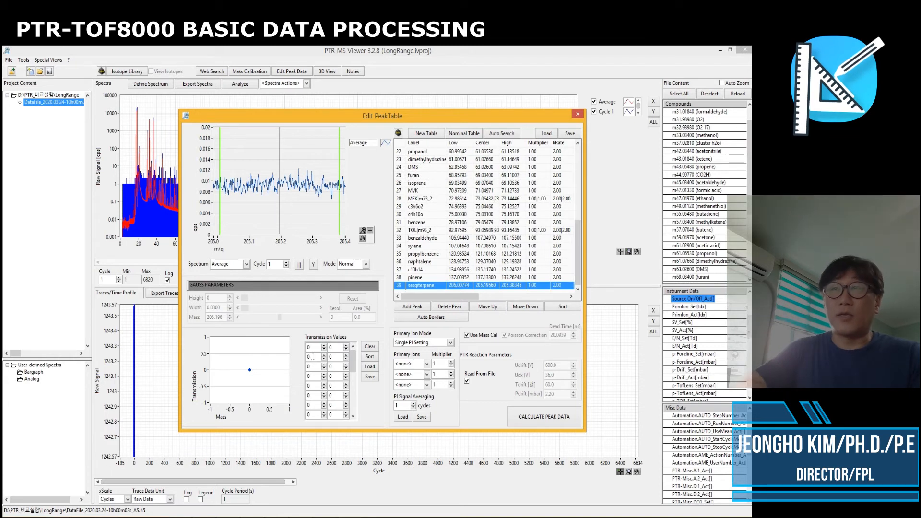
Load the transmission file Transmission180130.txt from the PTR-ToF-MS_SEOUL folder
left_click(368, 367)
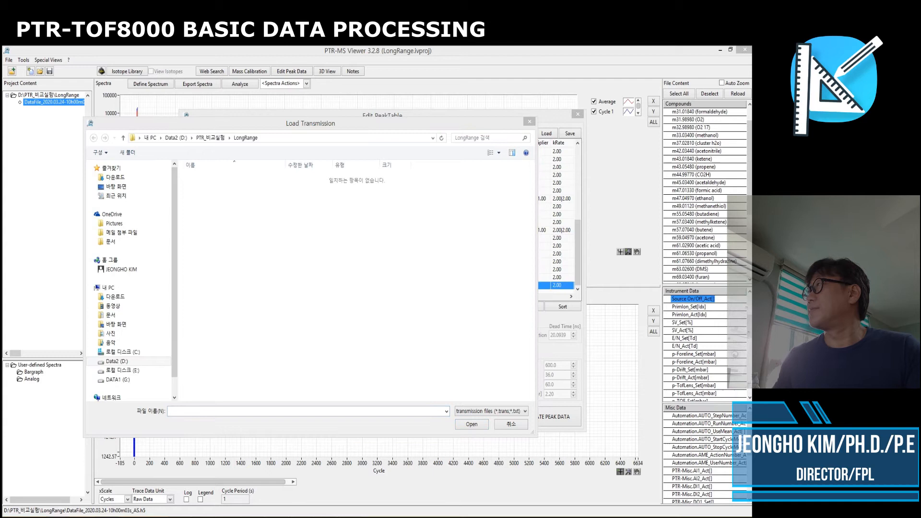
left_click(272, 138)
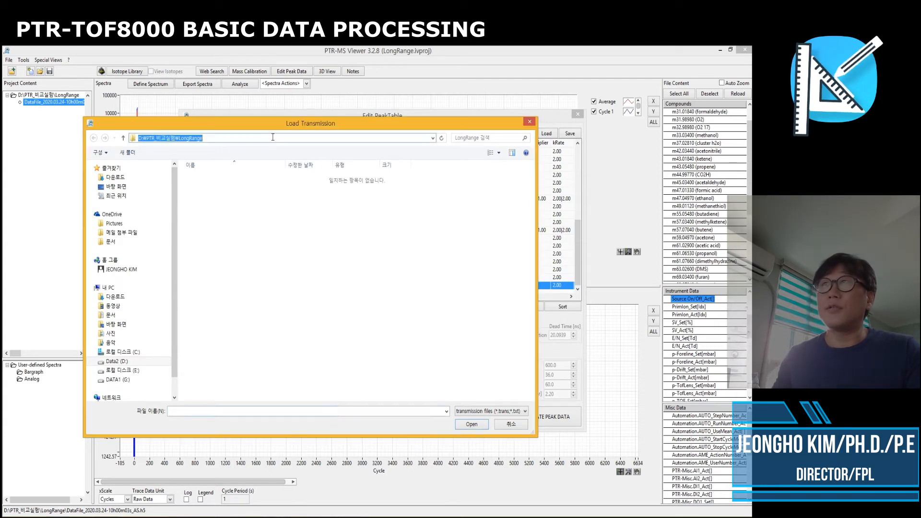
type("D:₩2018_수도권측정소_장거리과제₩PTR-ToF-MS_SEOUL")
key("Return")
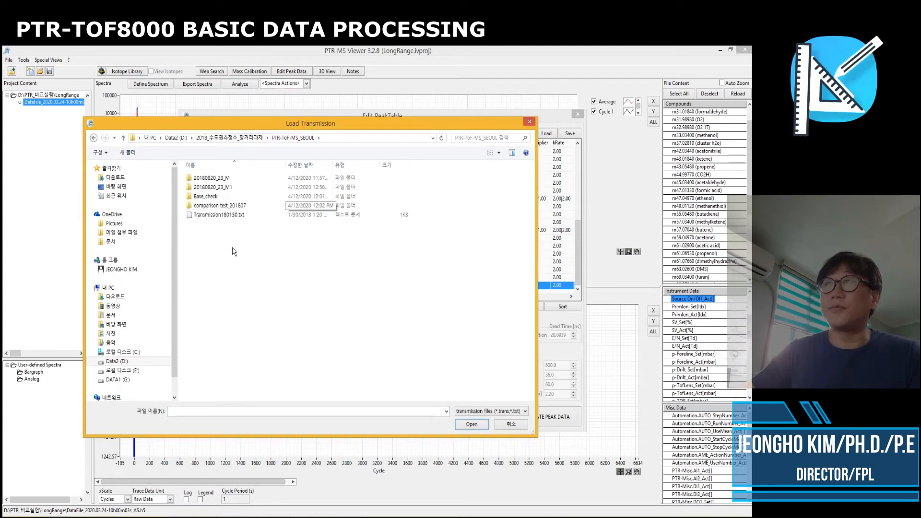
left_click(219, 216)
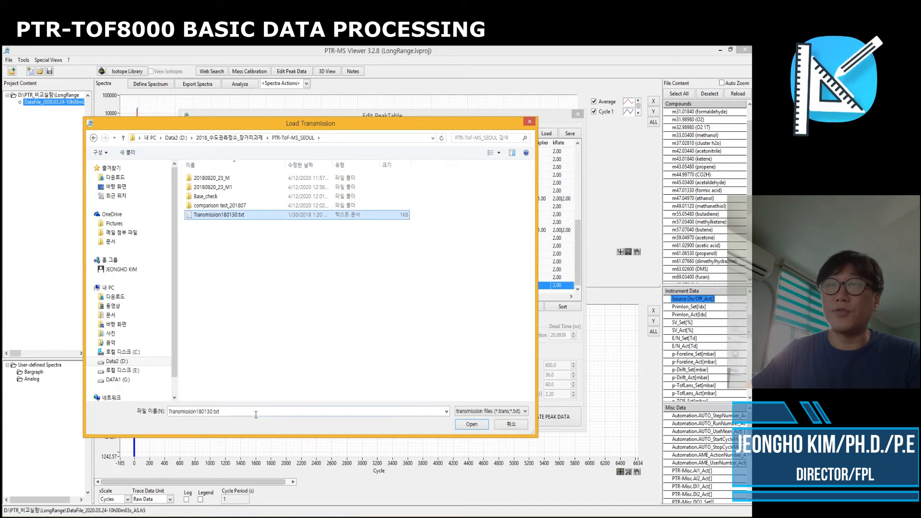
left_click(470, 429)
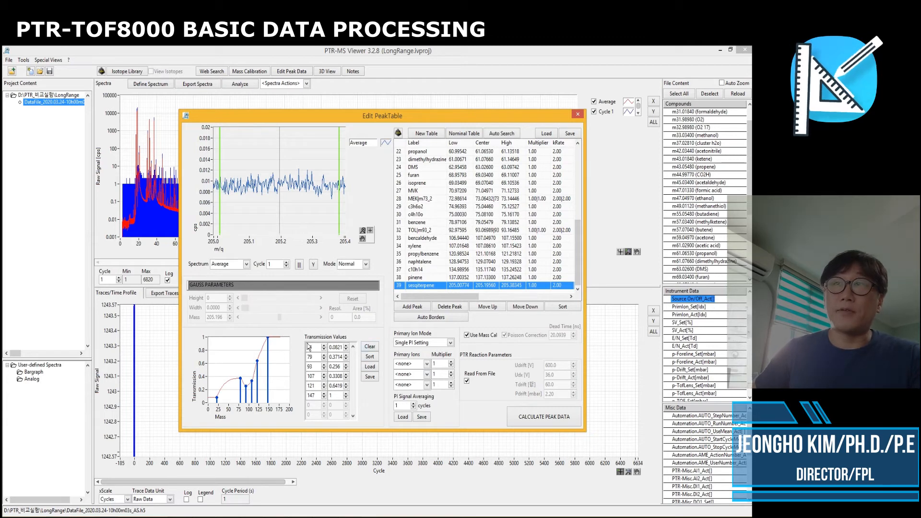
Save the transmission values as transmission.txt and the peak table into the LongRange project folder
left_click(370, 376)
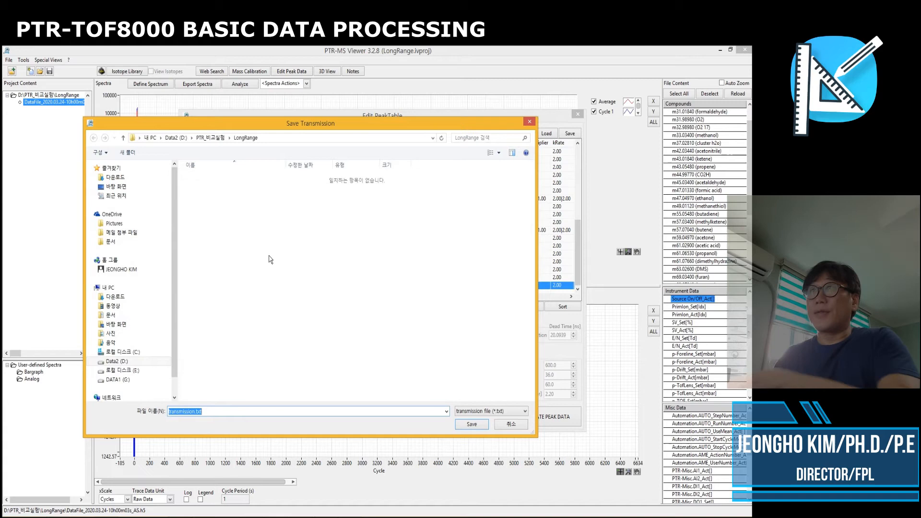
left_click(471, 423)
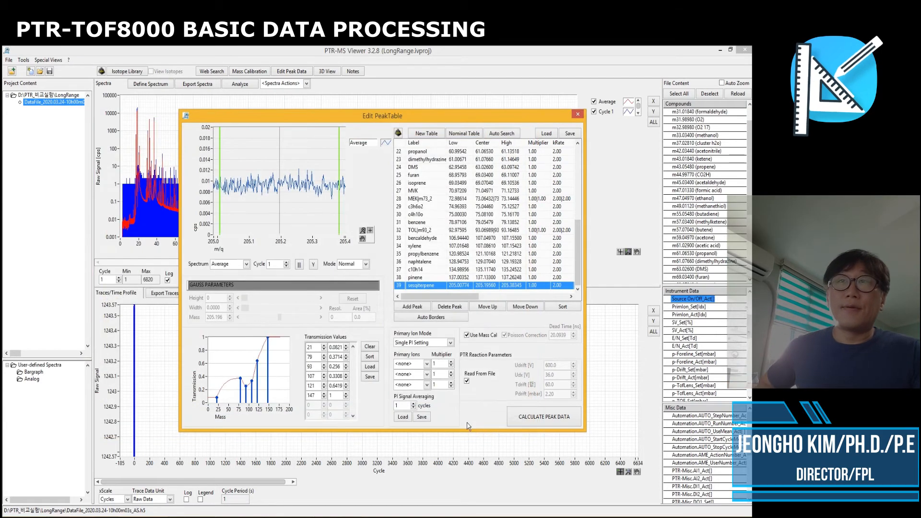
left_click(570, 133)
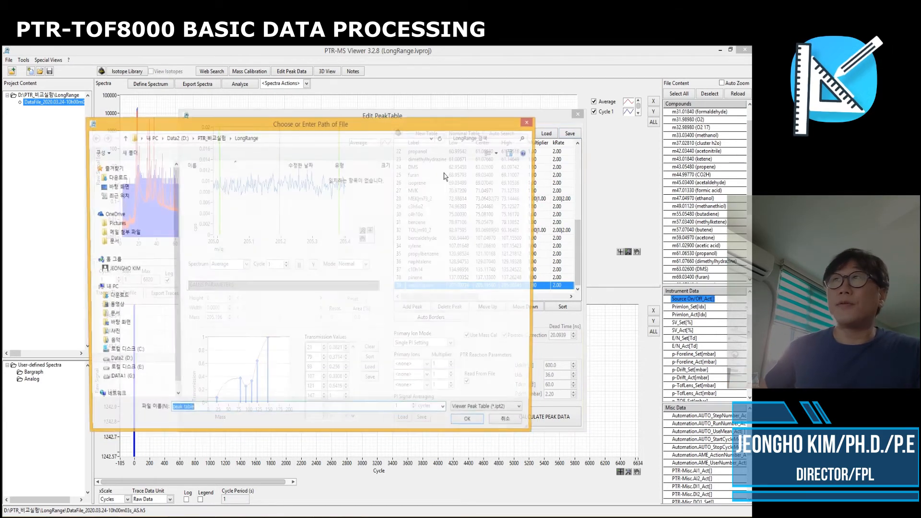
left_click(471, 424)
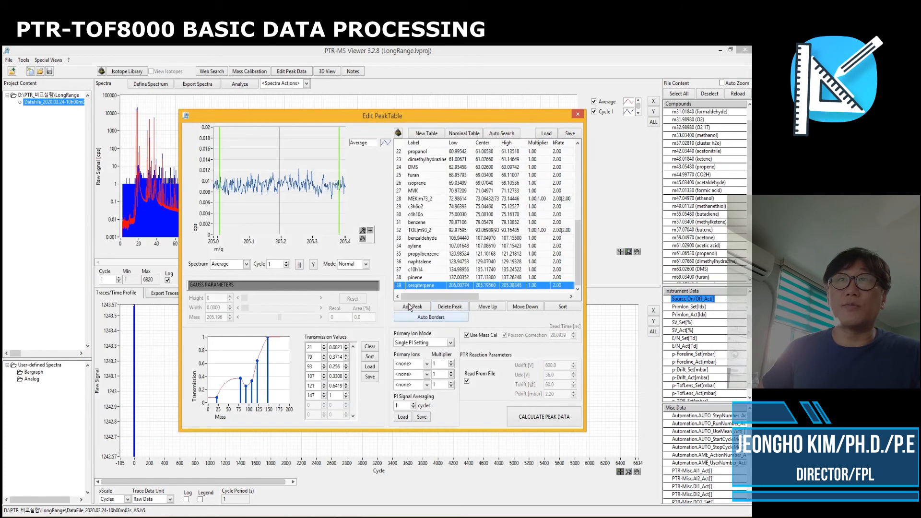
Set the primary ion to 21.02260 with multiplier 500 and average the PI signal over 60 cycles
left_click(436, 343)
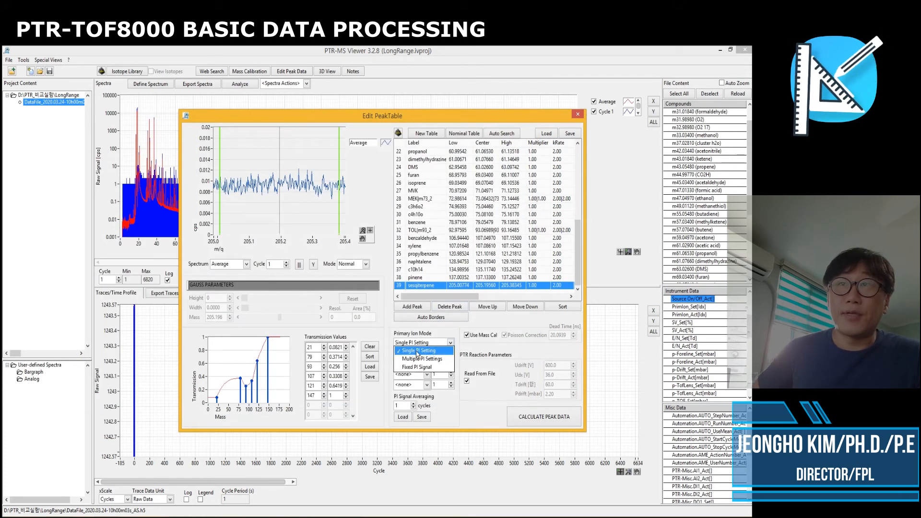
left_click(417, 355)
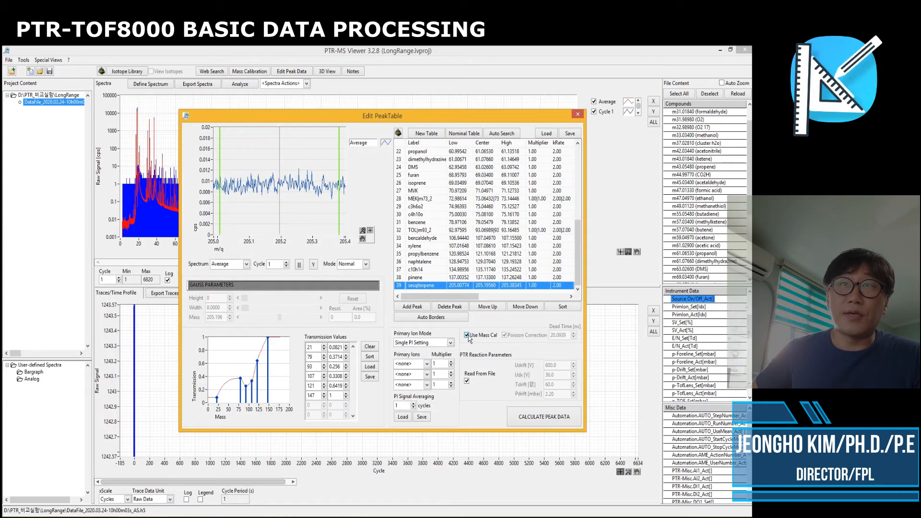
left_click(426, 363)
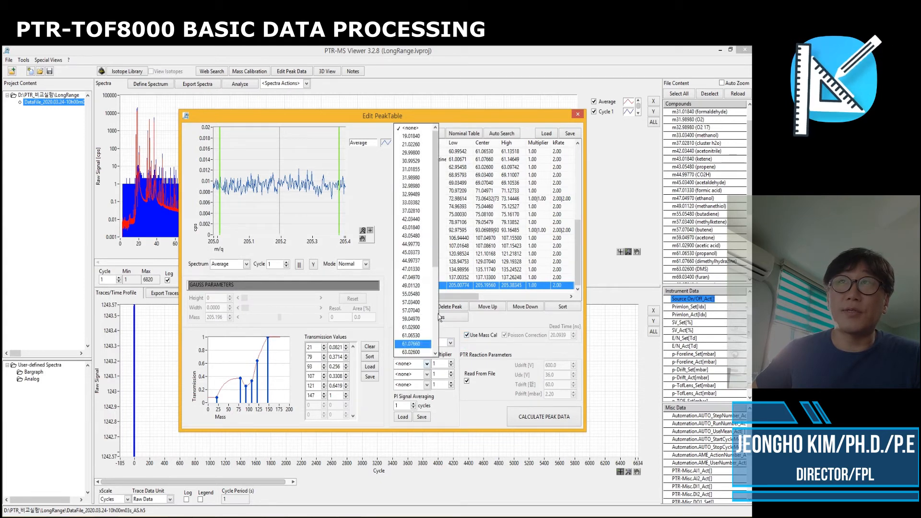
left_click(411, 144)
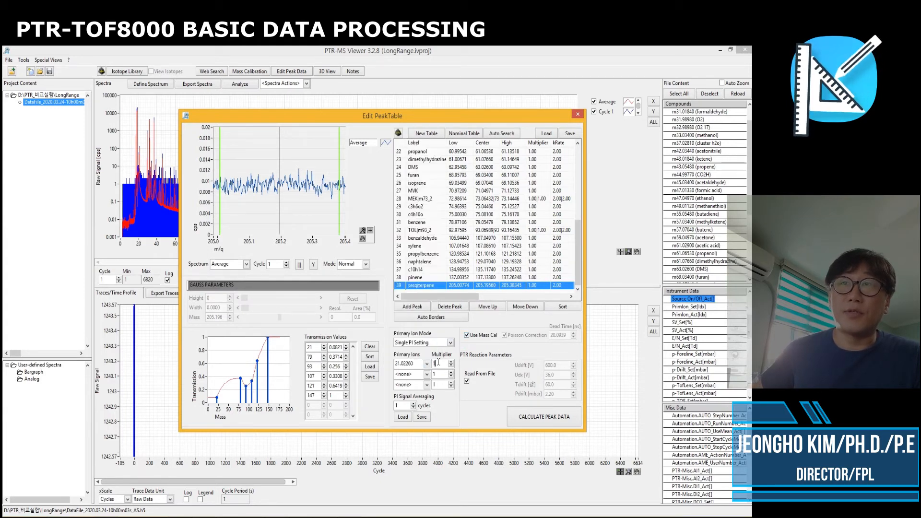
double_click(437, 363)
type("500")
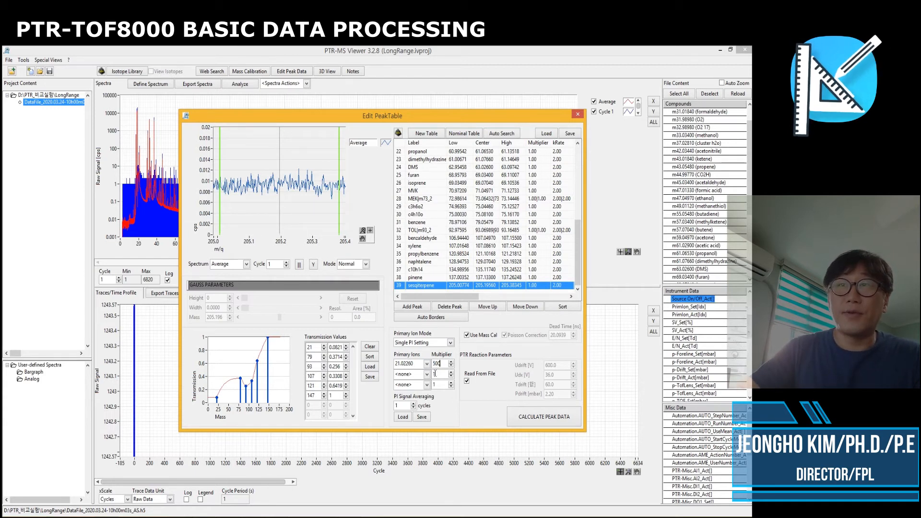
double_click(398, 405)
type("60")
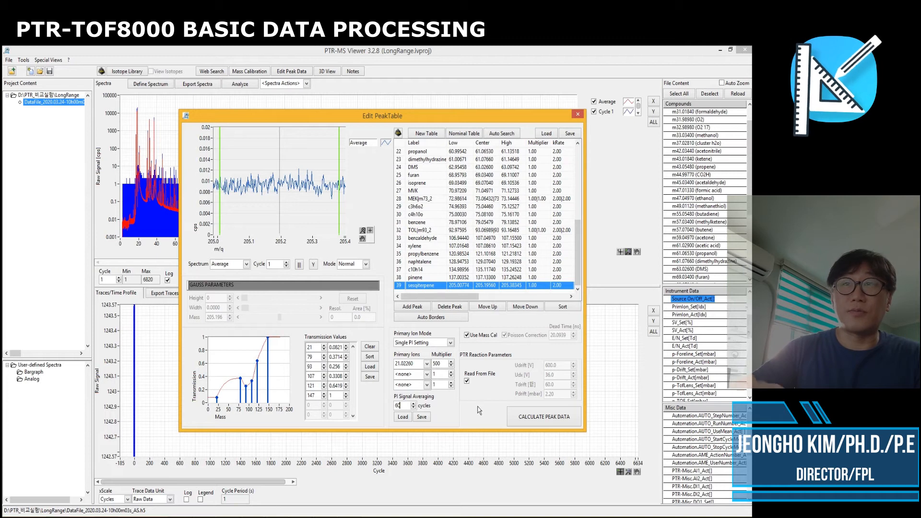
Disable reading PTR reaction parameters from file and calculate the peak data
left_click(466, 381)
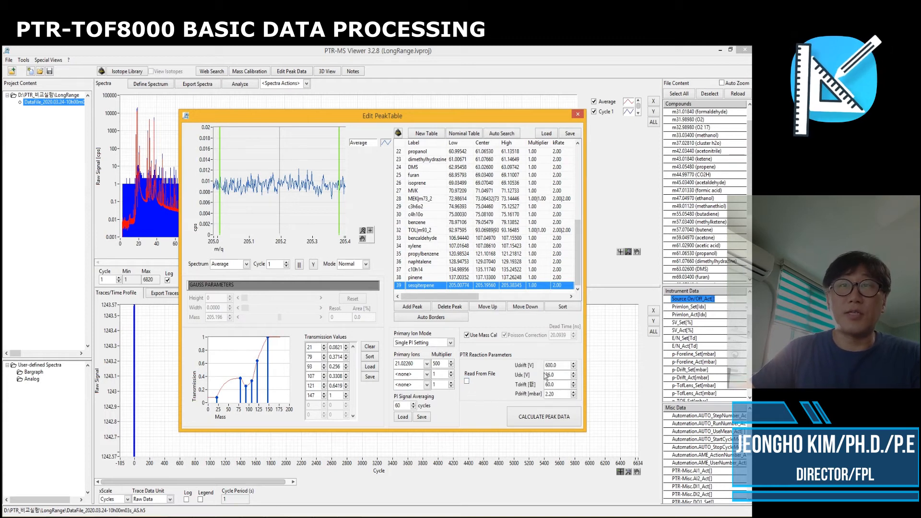
left_click(542, 417)
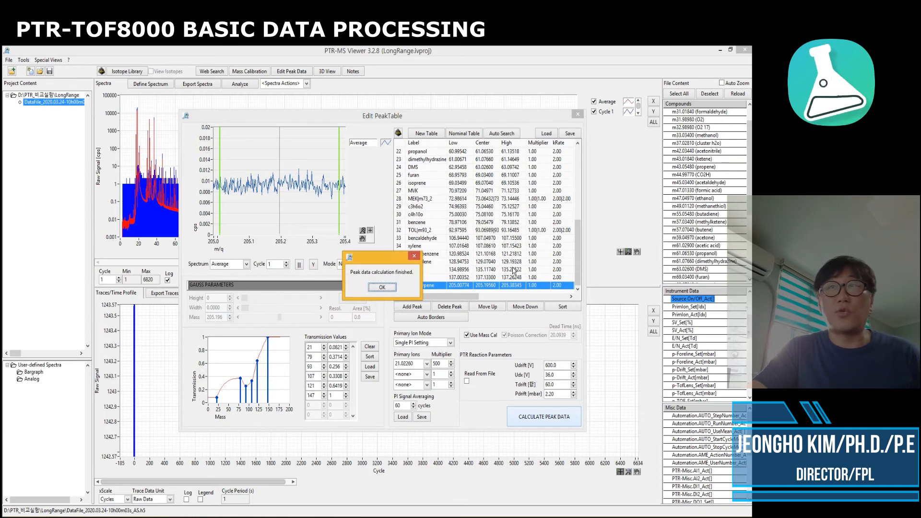
left_click(382, 288)
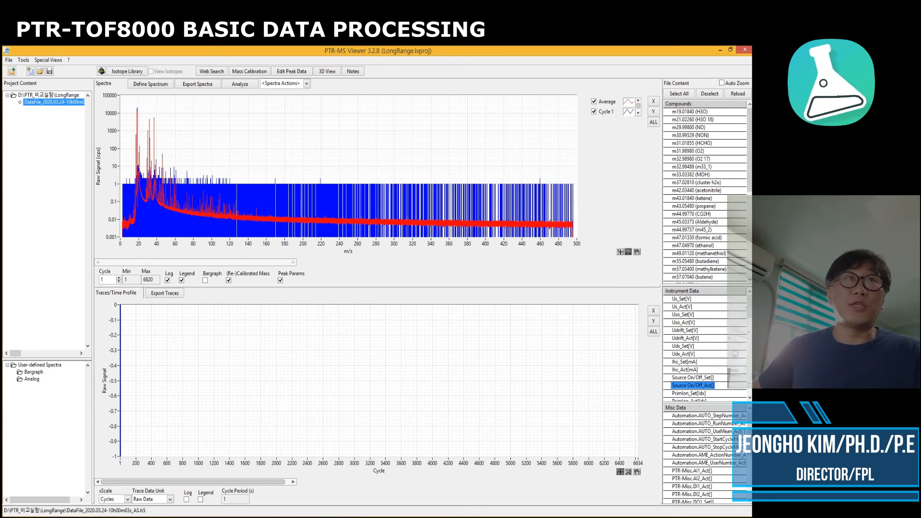
Display the time trace of the m21.02260 (H3O 18) compound
mouse_move(751, 159)
left_mouse_down()
mouse_move(751, 245)
mouse_move(747, 150)
left_mouse_up()
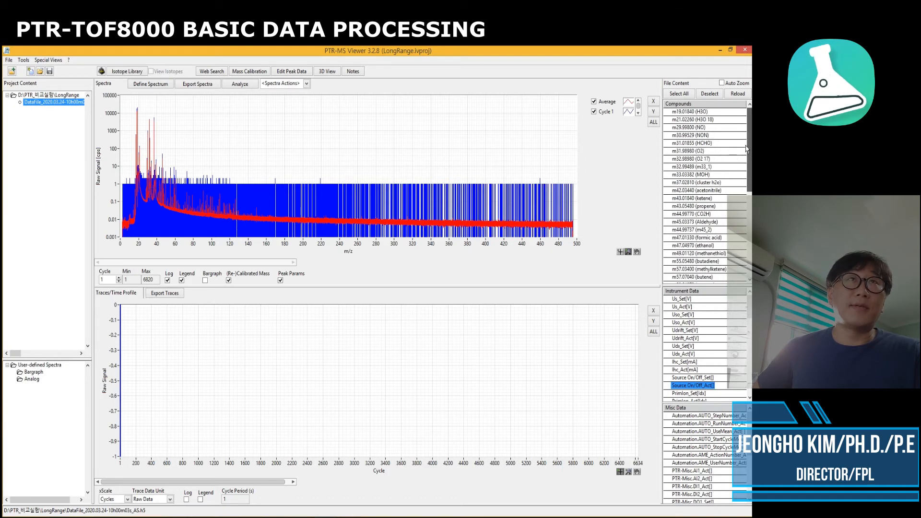
left_click(699, 120)
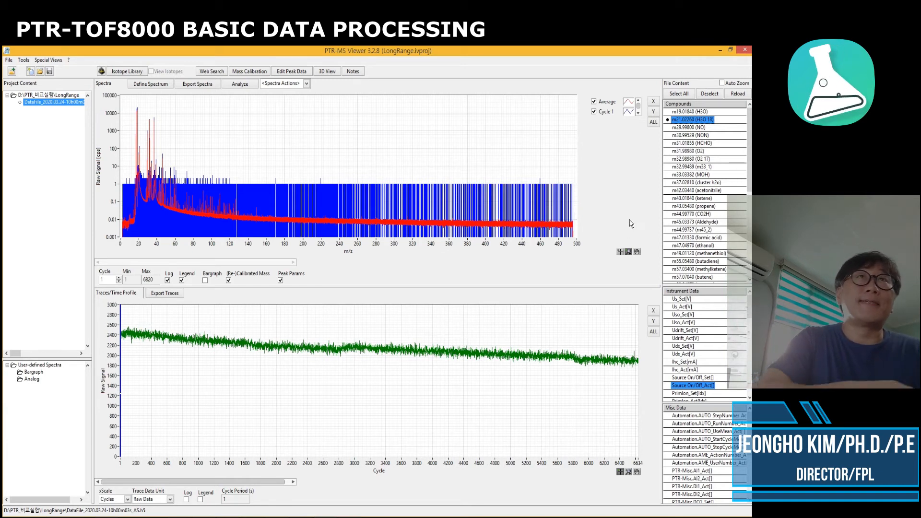
Hide the m21.02260 (H3O 18) trace and show the time traces of TOL, benzene, MVK and MEK, autoscaling the Y axis
left_click(668, 119)
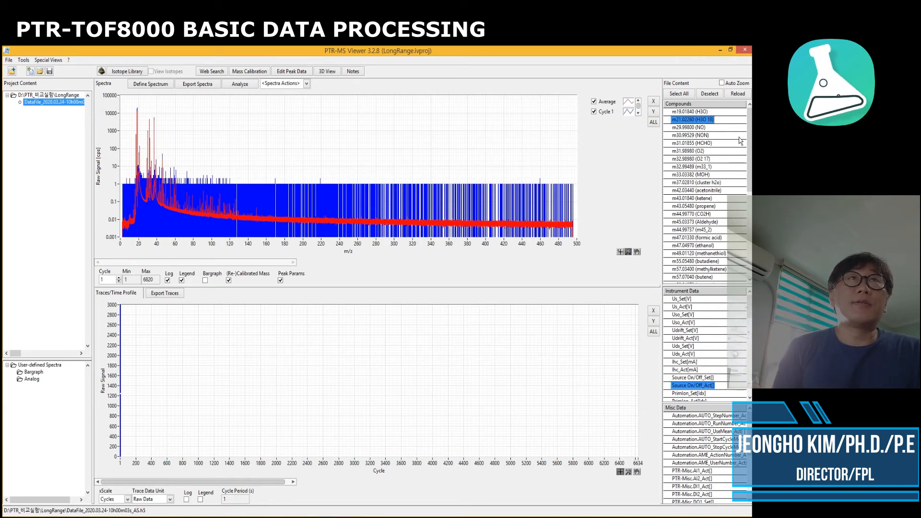
scroll(743, 214, "down", 6)
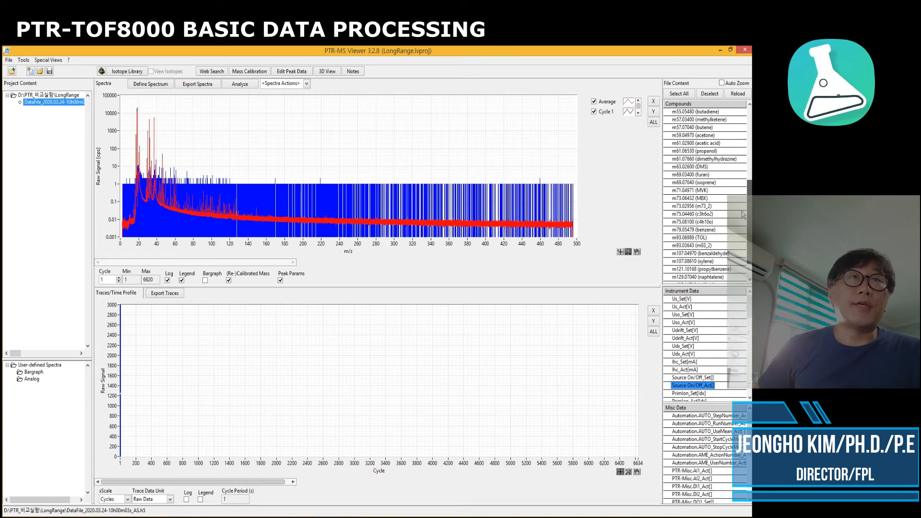
left_click(689, 238)
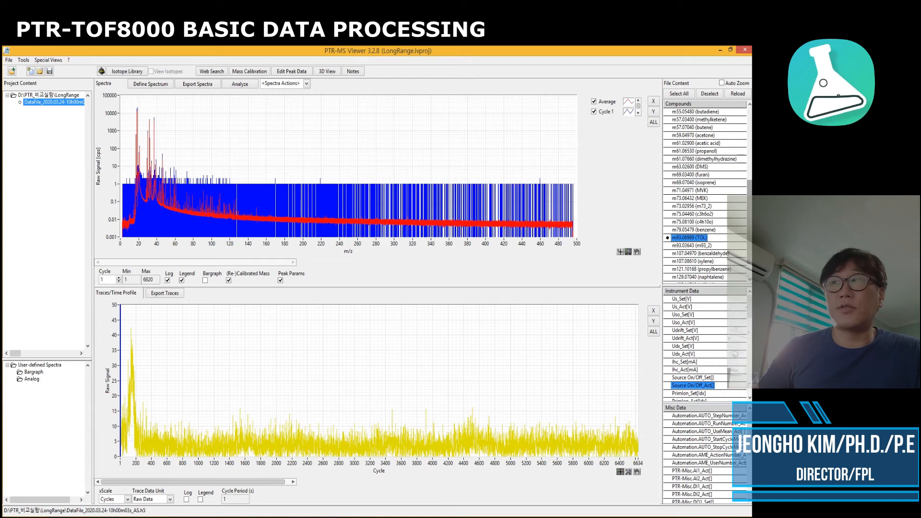
scroll(750, 233, "down", 1)
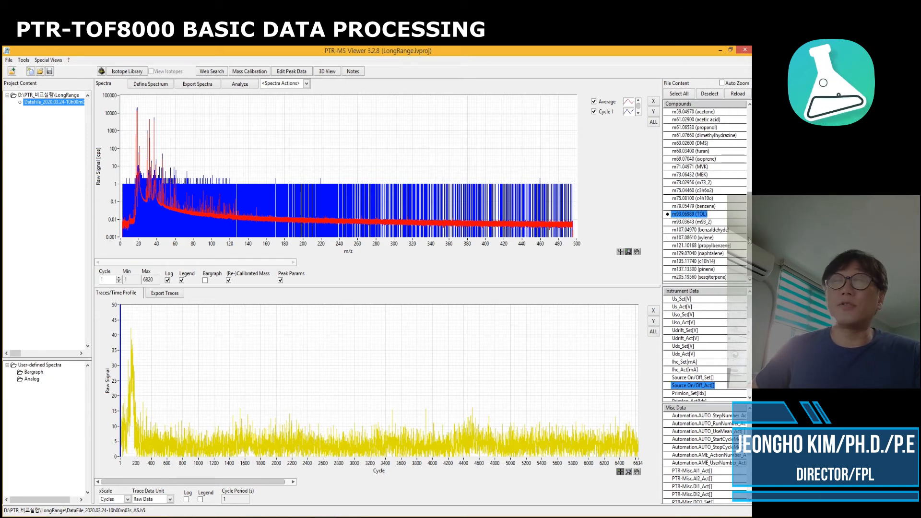
scroll(750, 228, "up", 2)
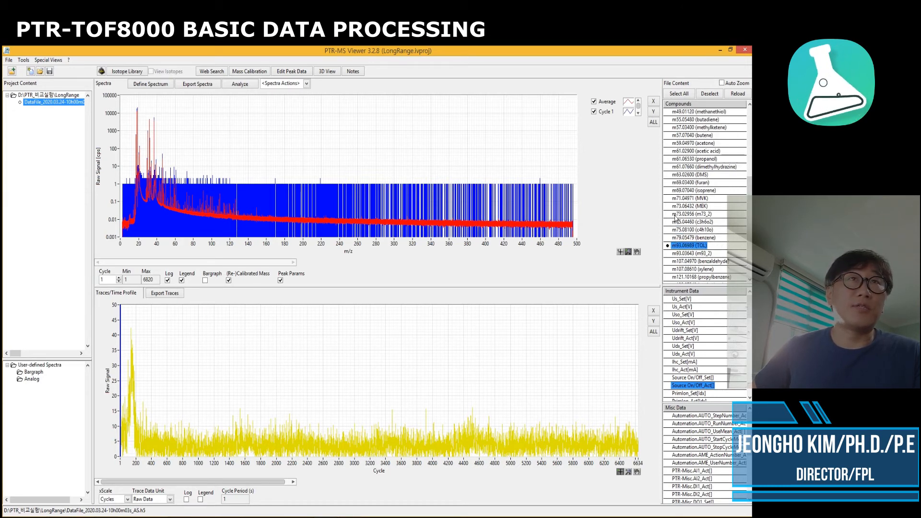
left_click(680, 237)
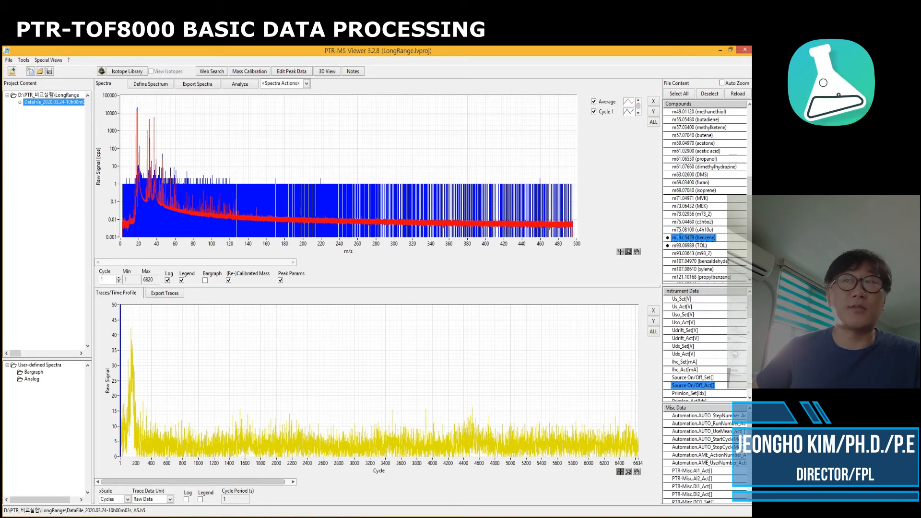
left_click(687, 206)
left_click(683, 198)
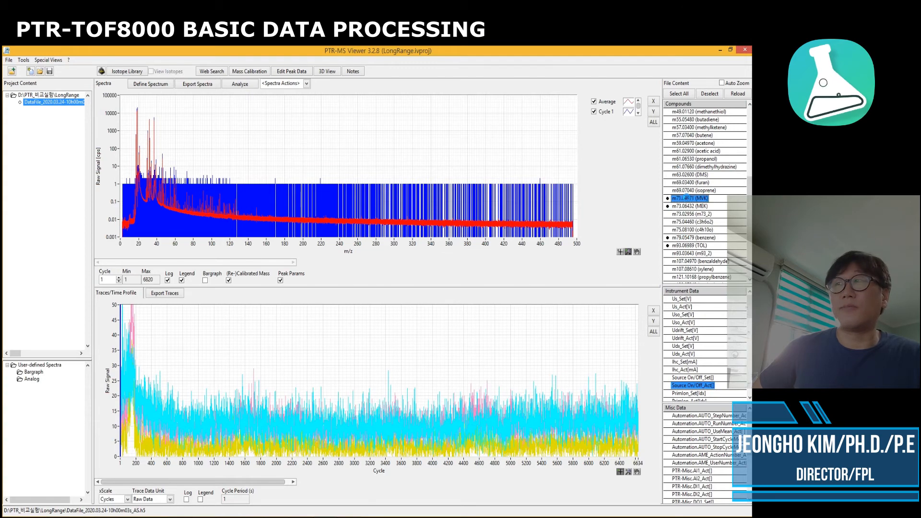
left_click(653, 322)
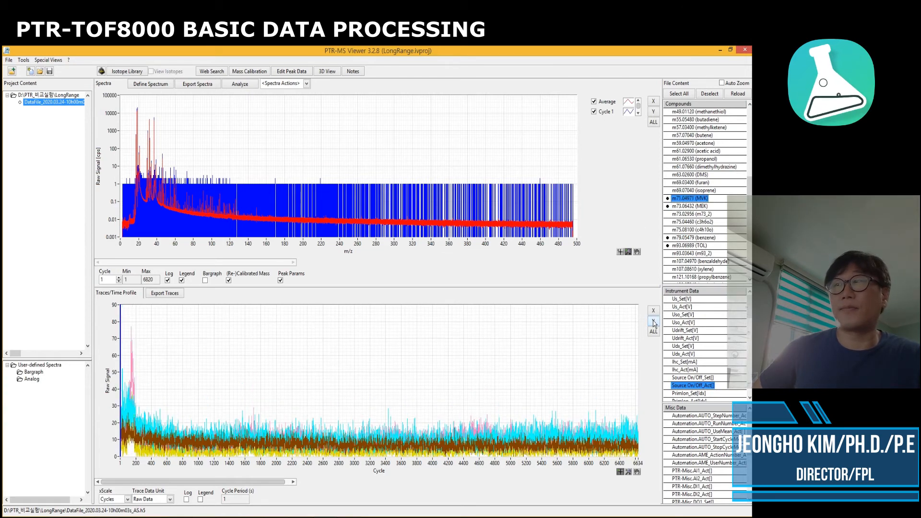
Add the acetone, MOH and ketene time traces to the trace plot and autoscale the Y axis
scroll(751, 202, "up", 3)
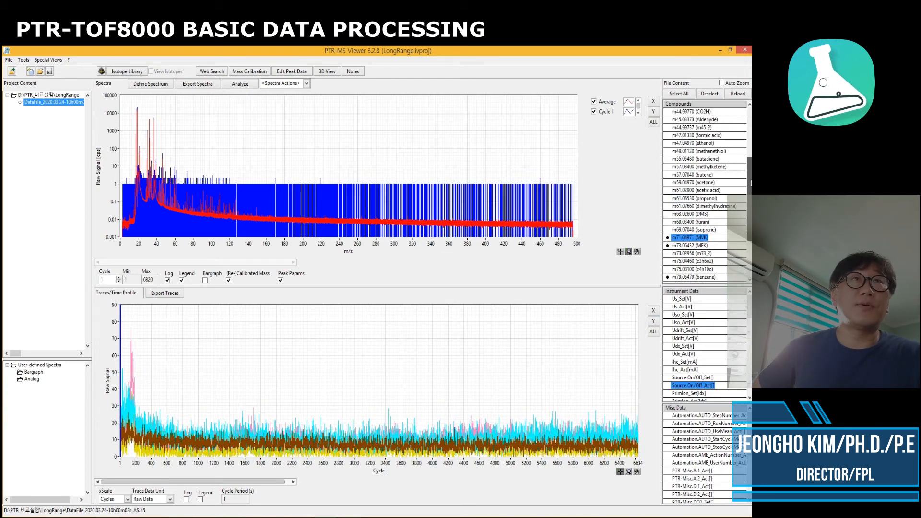
left_click(692, 186)
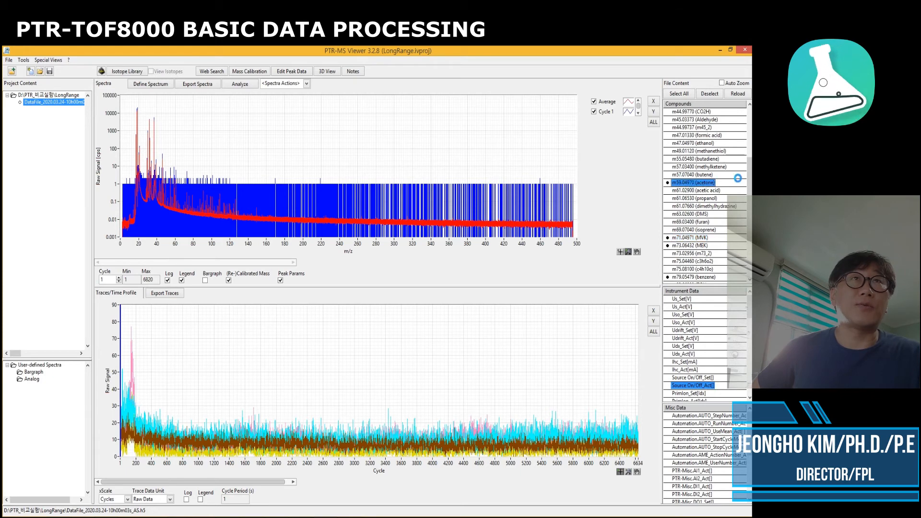
scroll(748, 142, "up", 5)
left_click(701, 151, "ctrl")
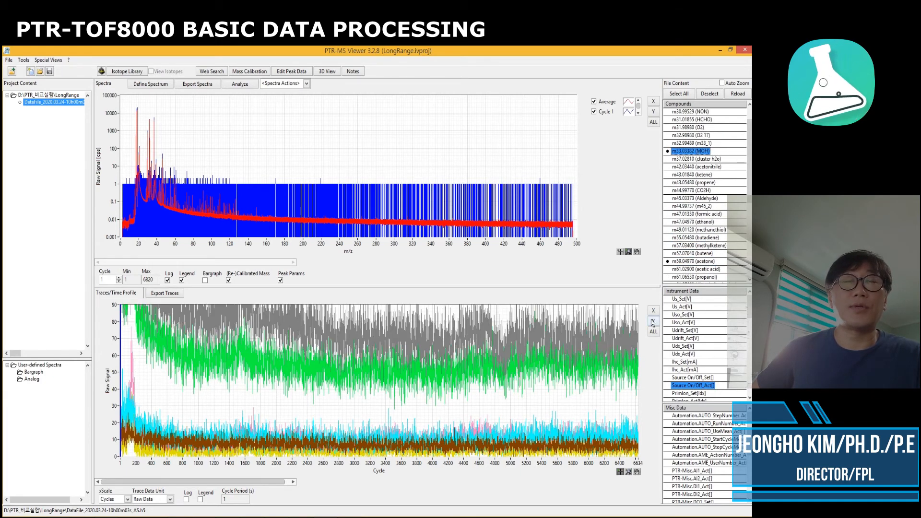
left_click(652, 322)
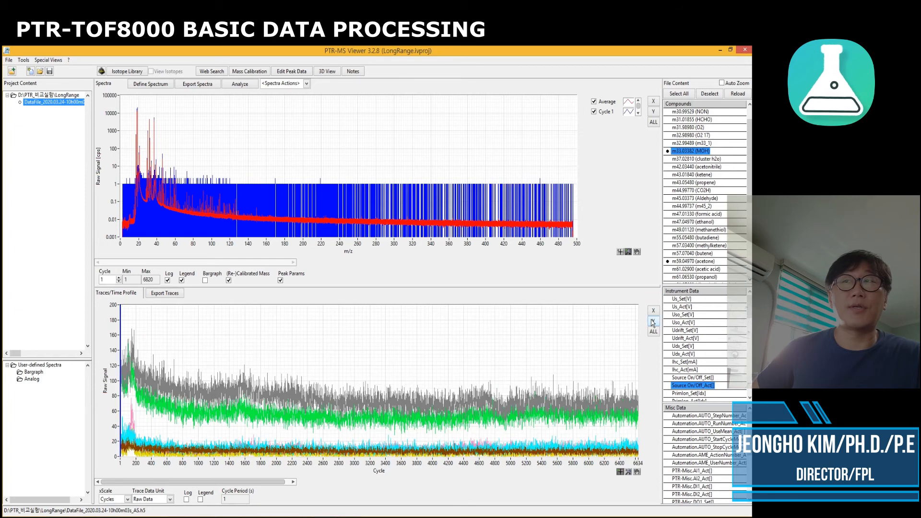
left_click(700, 175)
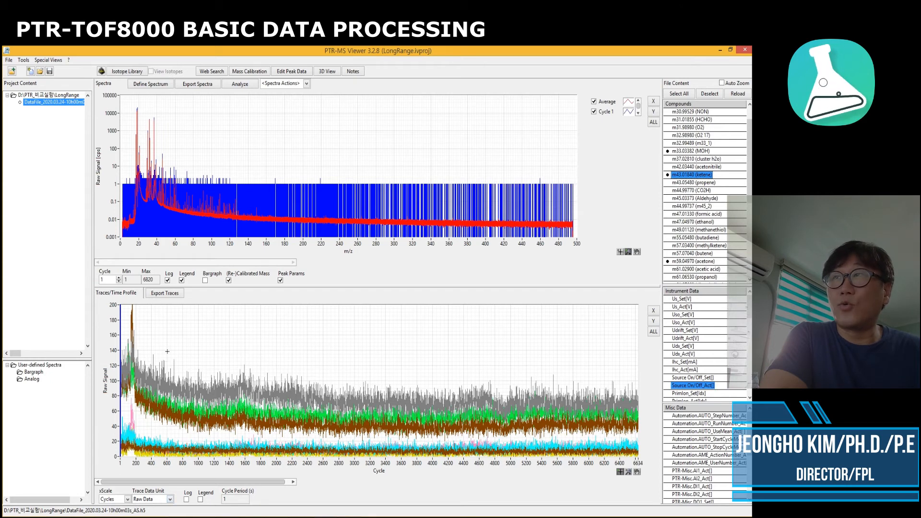
Switch the trace data unit to Corrected and then to Concentration
left_click(169, 499)
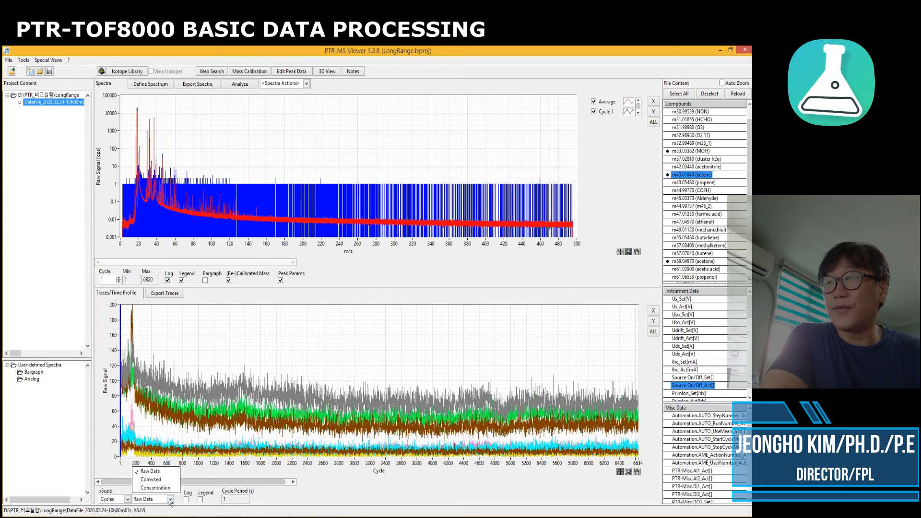
left_click(152, 479)
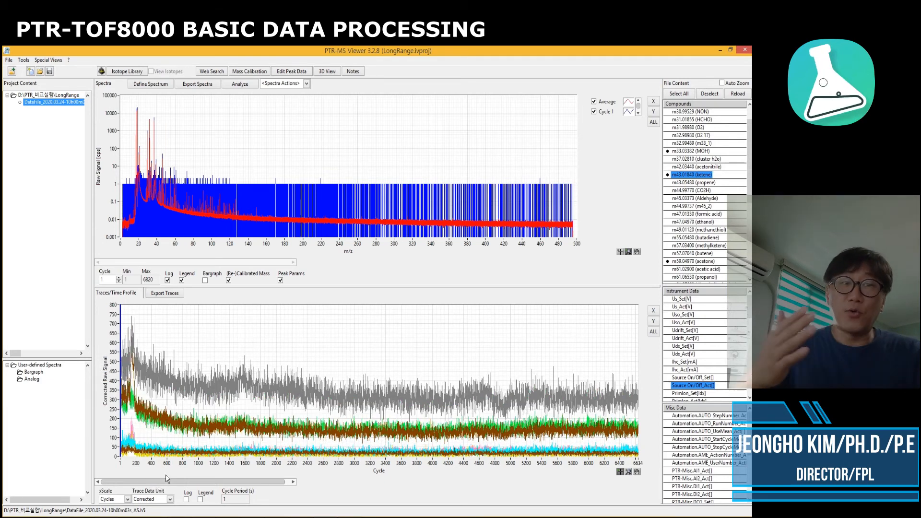
left_click(170, 500)
left_click(161, 487)
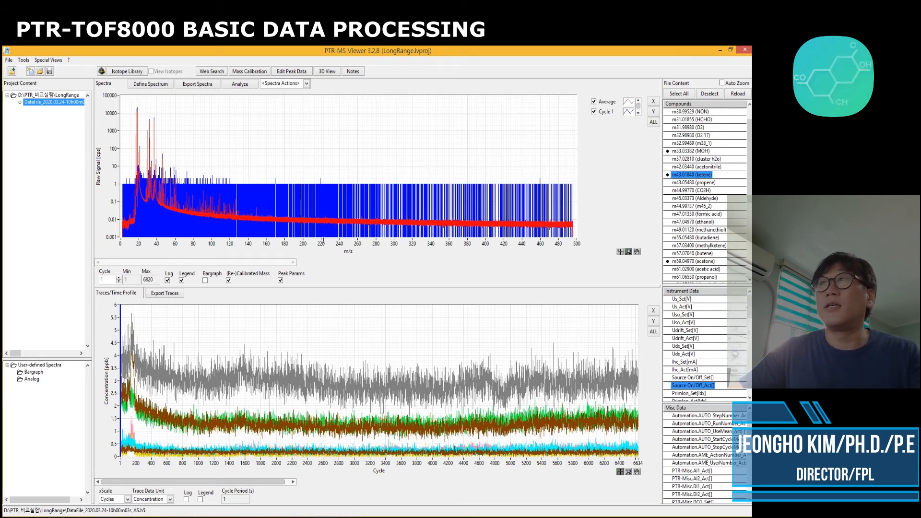
Open the Export Trace Data dialog, keeping the selection mode at Export Selected
left_click(169, 299)
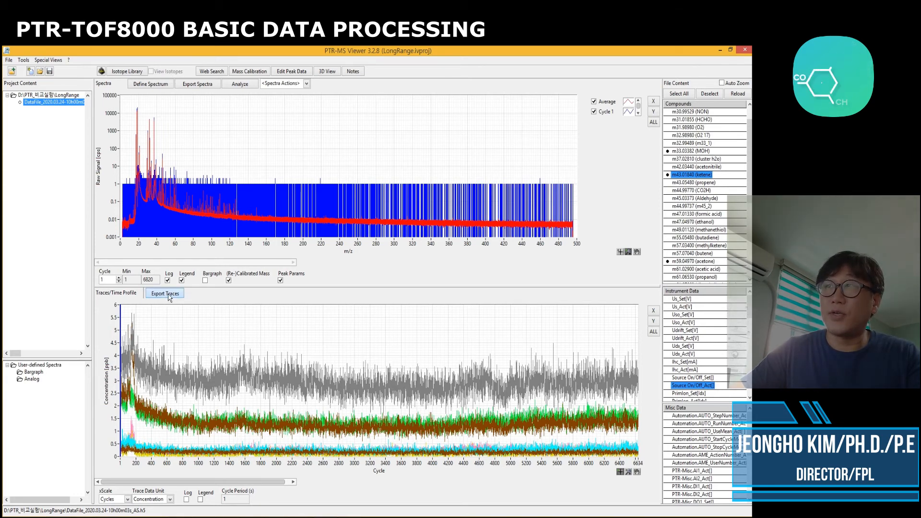
left_click_drag(371, 168, 352, 135)
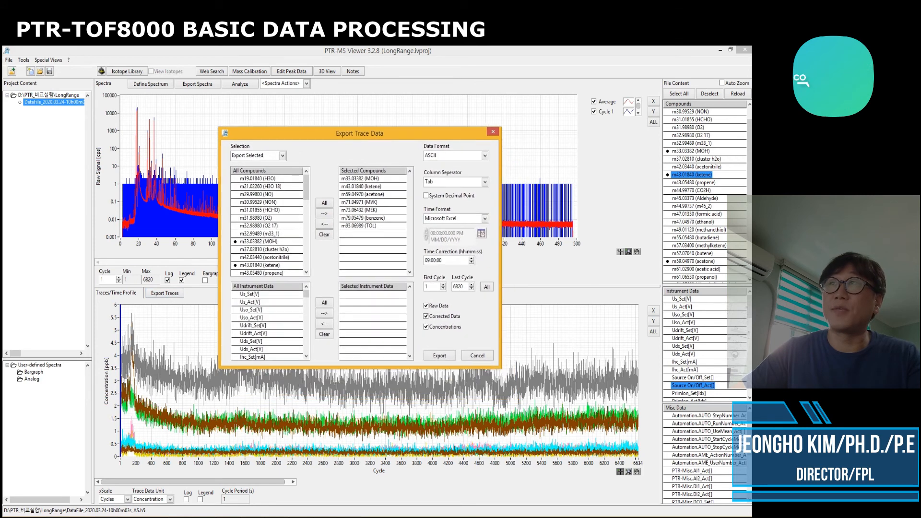
left_click(279, 157)
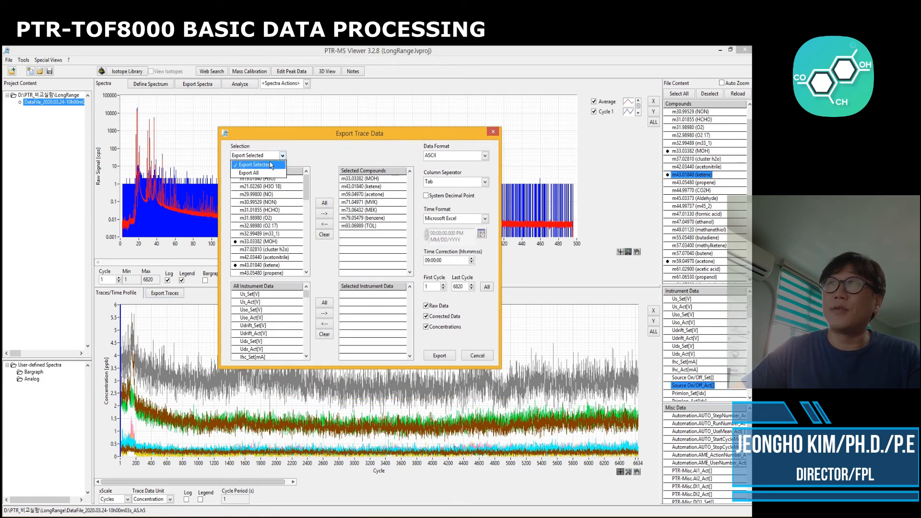
left_click(244, 174)
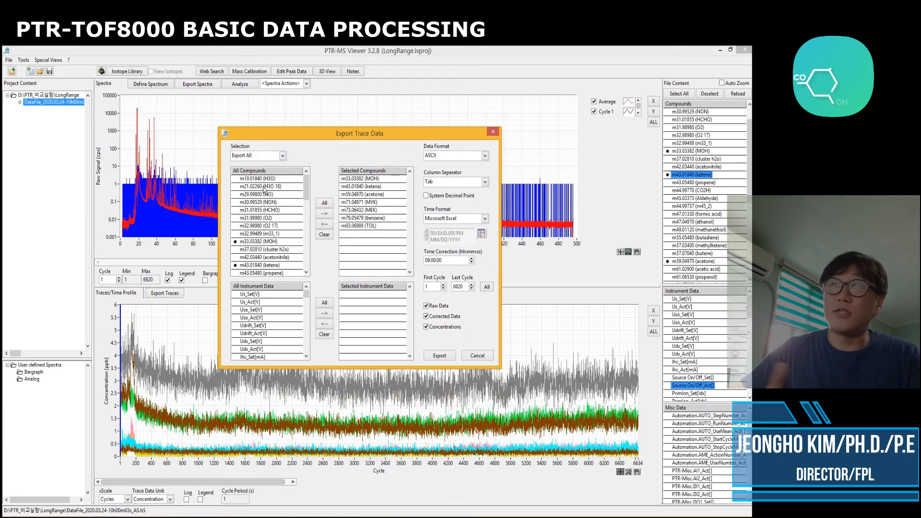
left_click(267, 157)
left_click(261, 162)
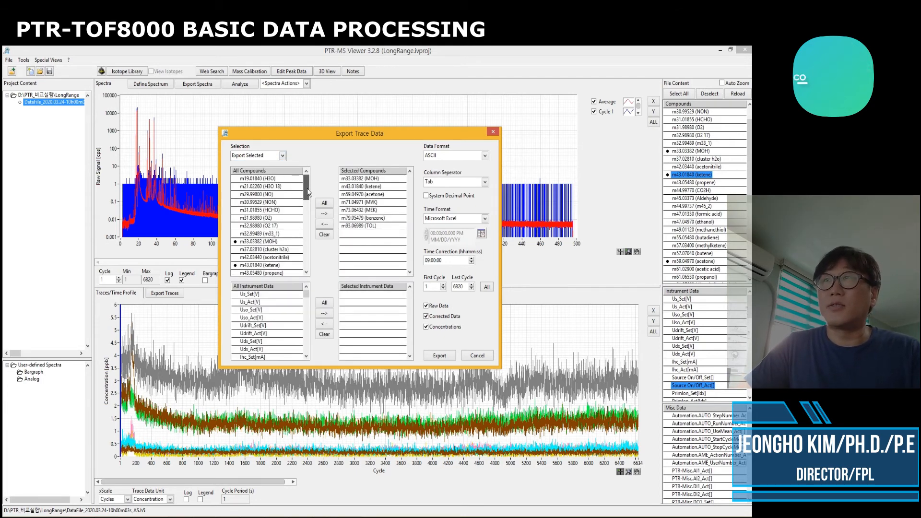
Add m21.02260 (H3O 18), xylene, pinene and isoprene to the selected compounds for export
double_click(261, 187)
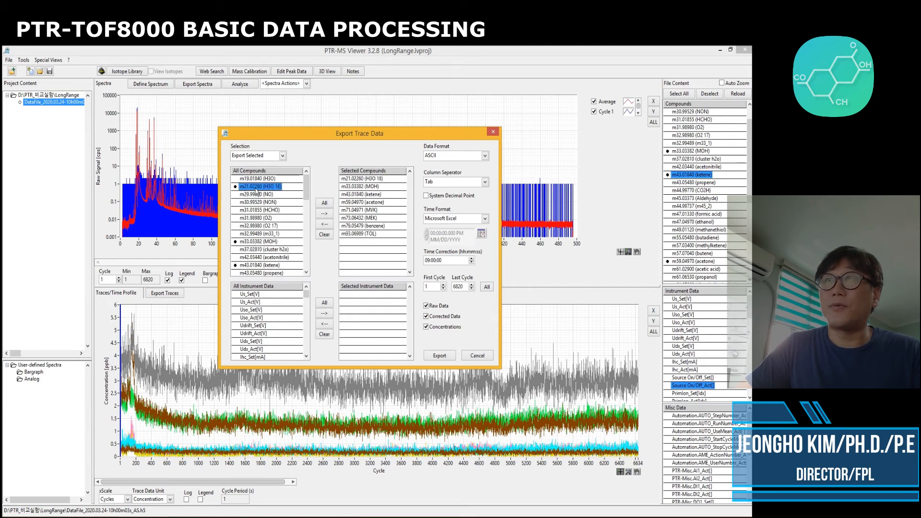
scroll(305, 194, "down", 1)
left_click_drag(305, 194, 307, 248)
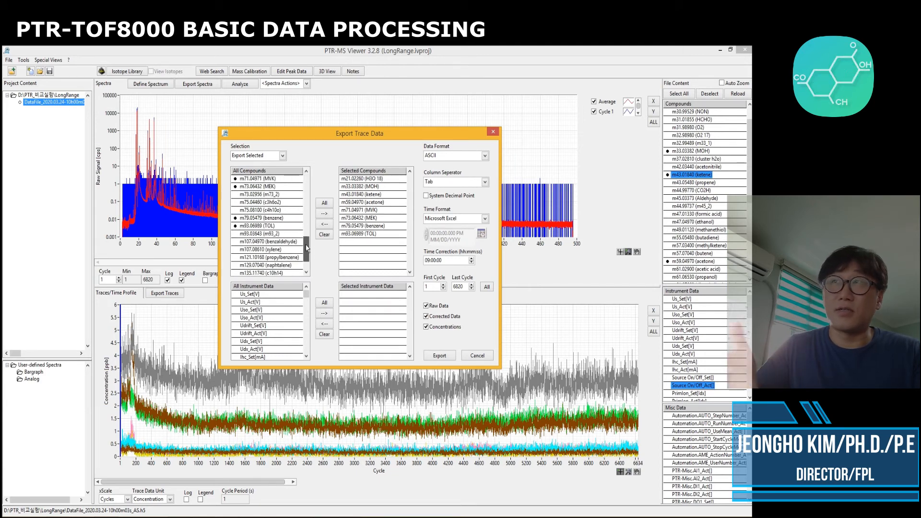
double_click(255, 249)
scroll(304, 256, "down", 1)
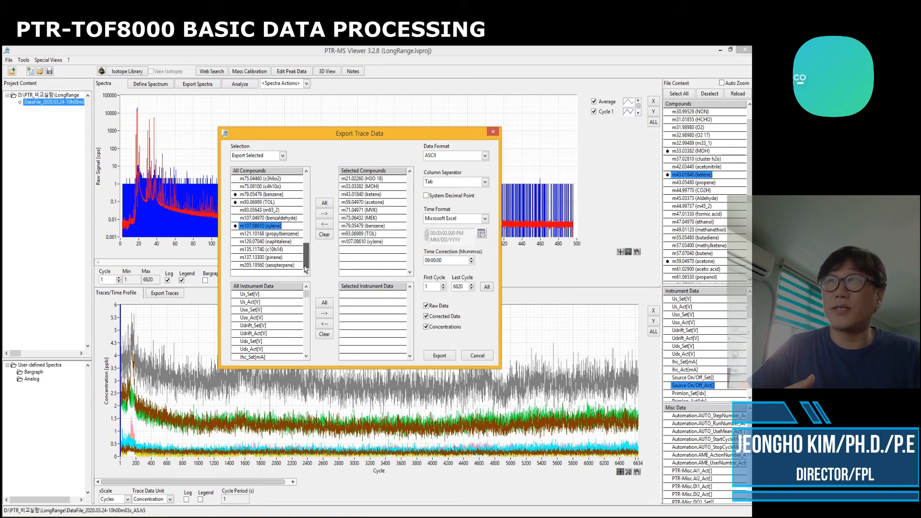
double_click(270, 258)
scroll(302, 259, "up", 4)
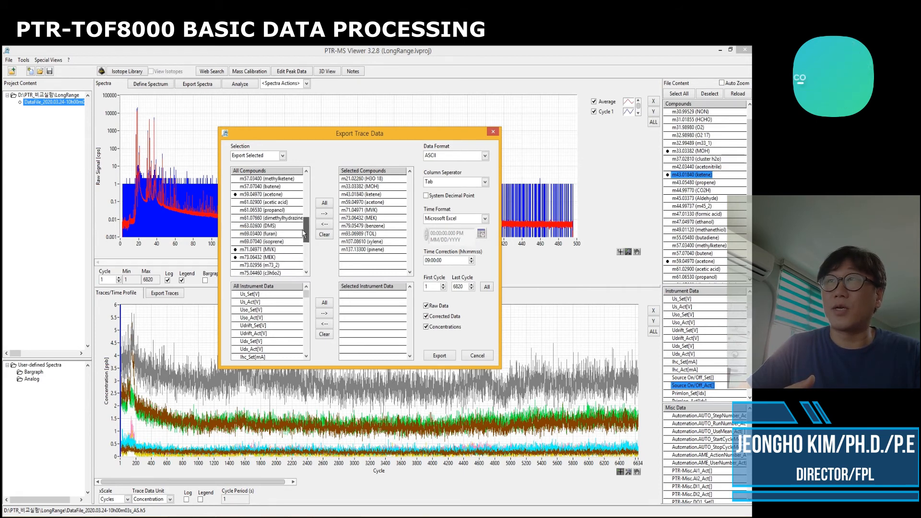
double_click(266, 241)
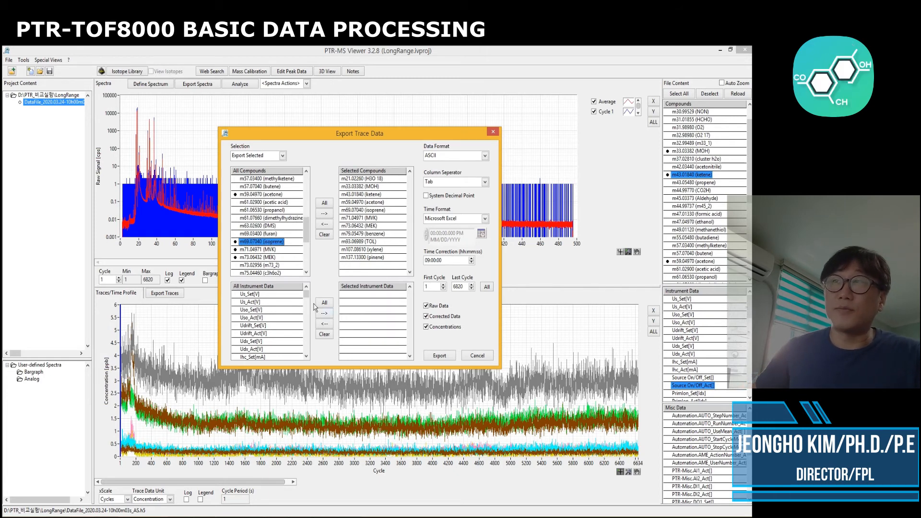
scroll(310, 306, "down", 3)
scroll(310, 306, "up", 3)
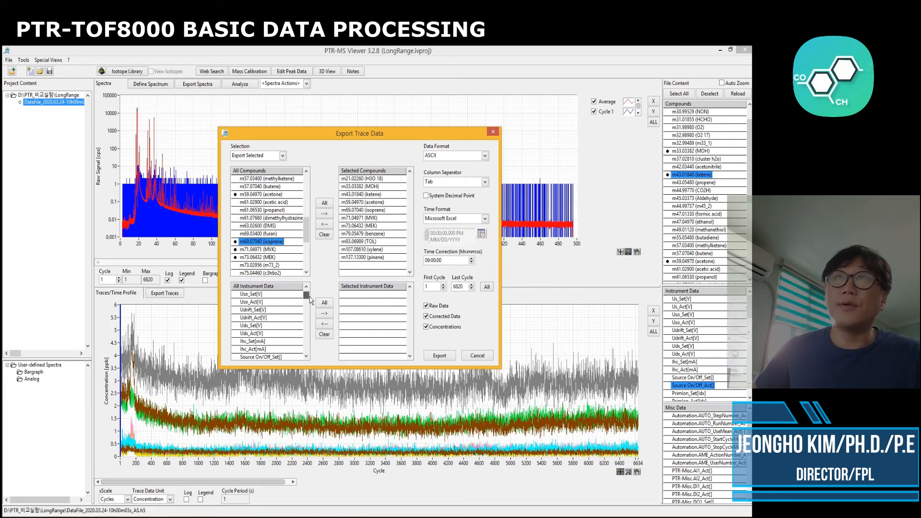
Set the export data format to ASCII with a Tab column separator and enable System Decimal Point
left_click(475, 157)
left_click(440, 167)
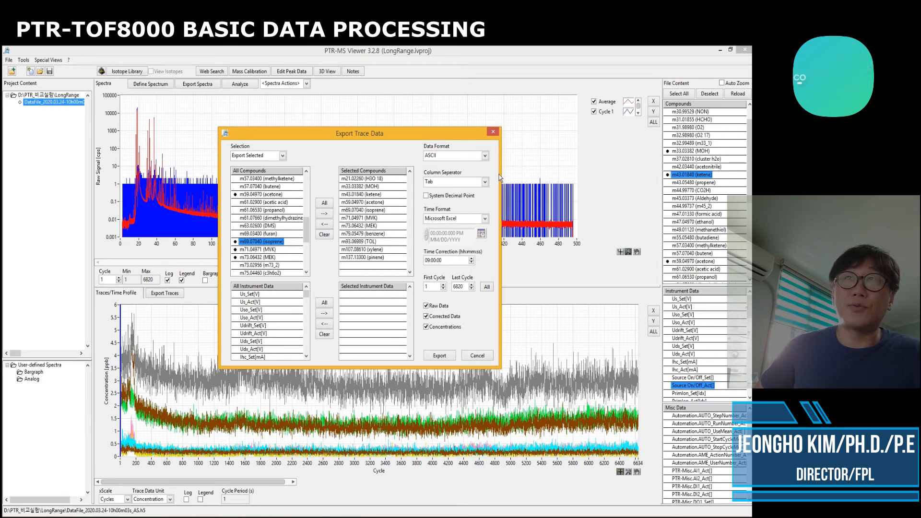
left_click(472, 182)
left_click(447, 200)
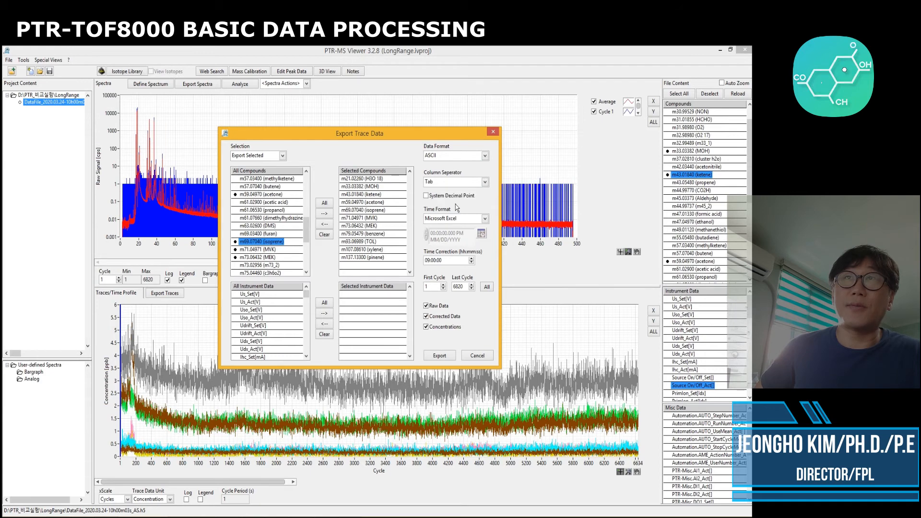
left_click(463, 220)
left_click(427, 200)
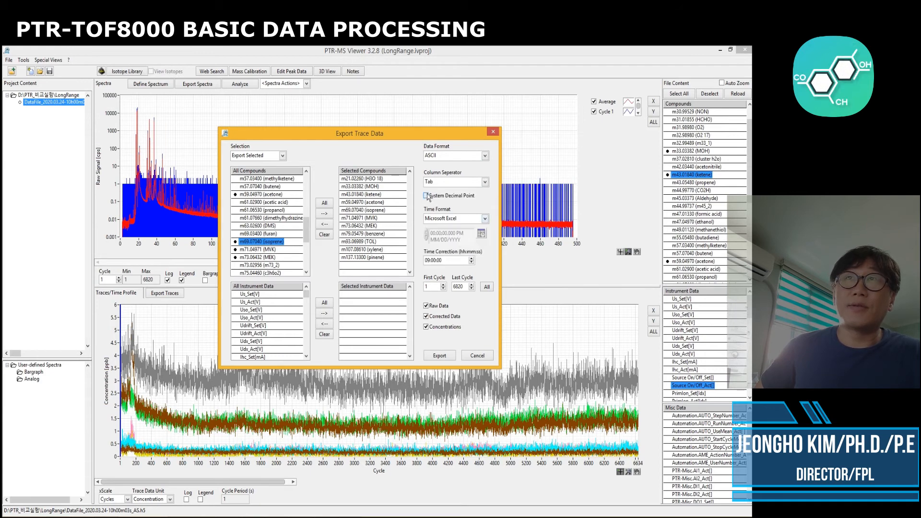
Set the export time format to LabVIEW, IGOR Pro
left_click(472, 217)
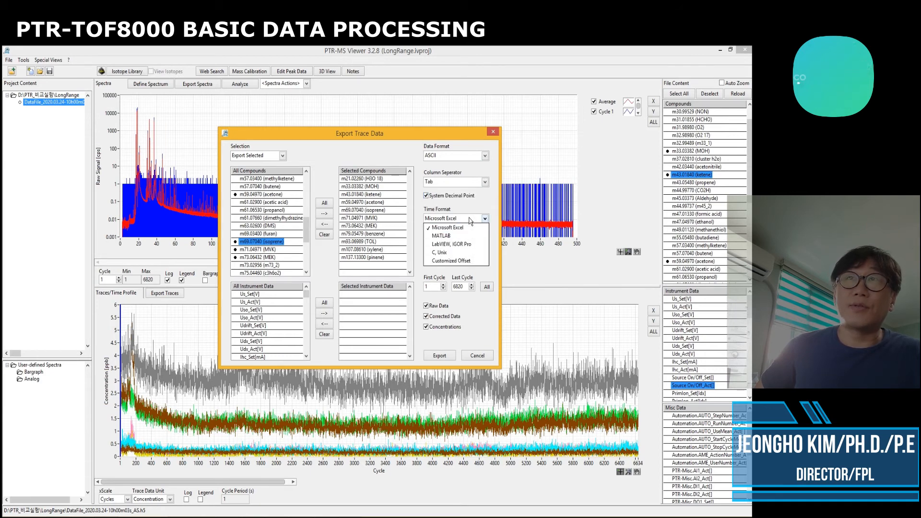
left_click(461, 245)
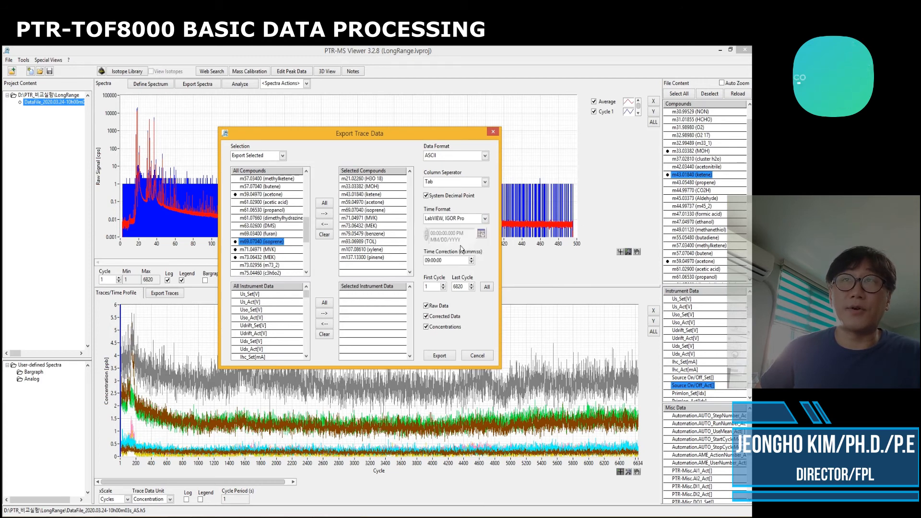
left_click(446, 220)
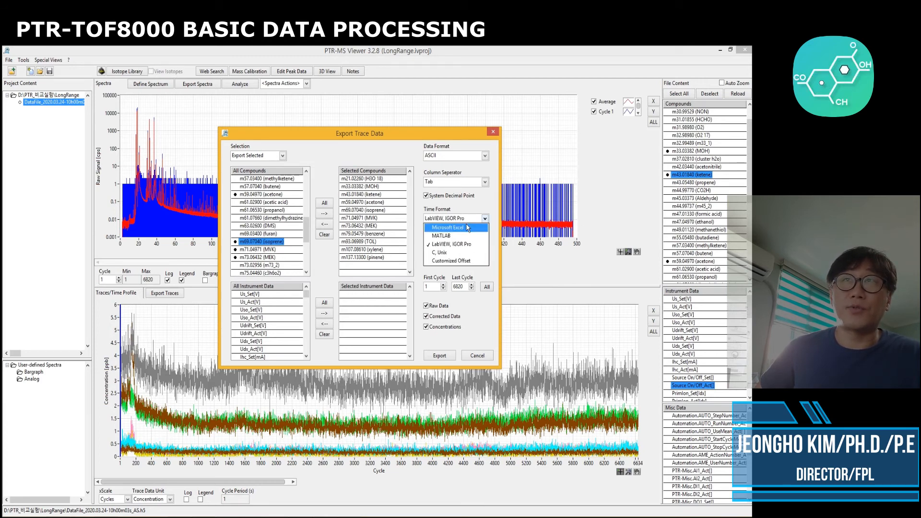
left_click(458, 247)
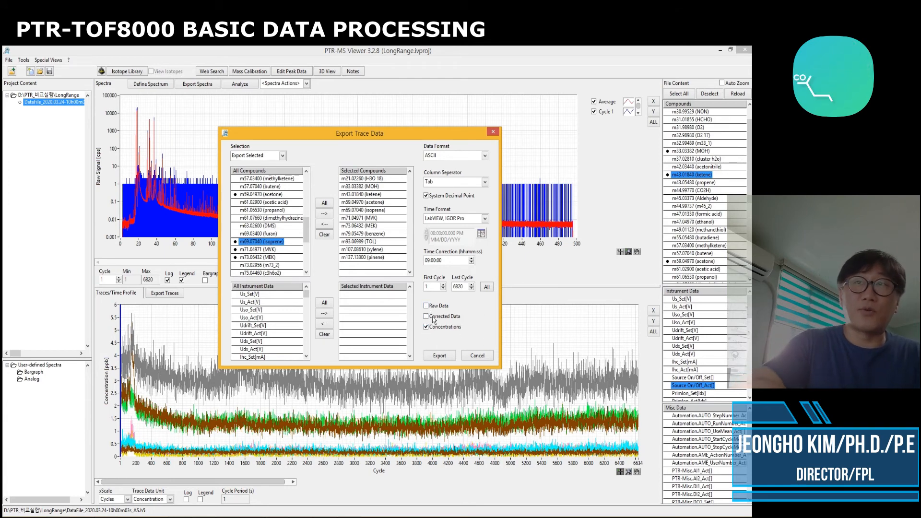
Export the selected traces to the LongRange folder as LongRange.txt and dismiss the completion notice
left_click(440, 356)
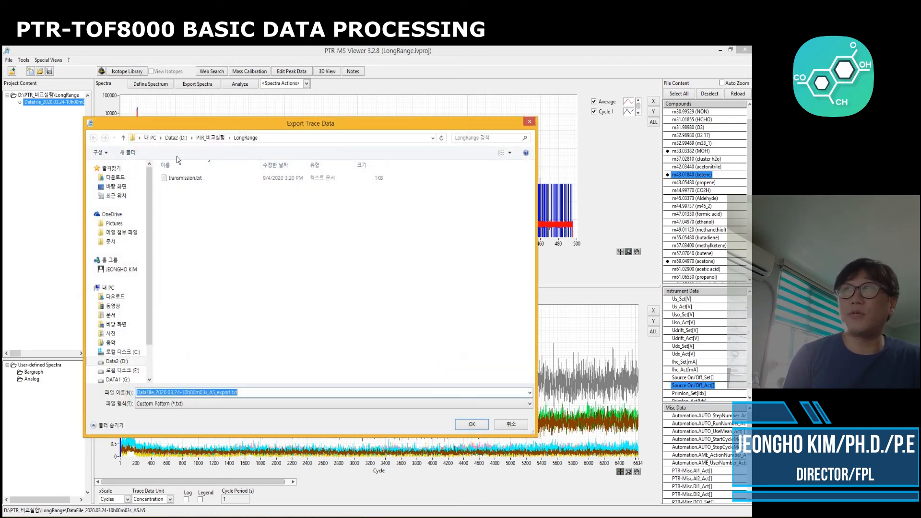
left_click(277, 139)
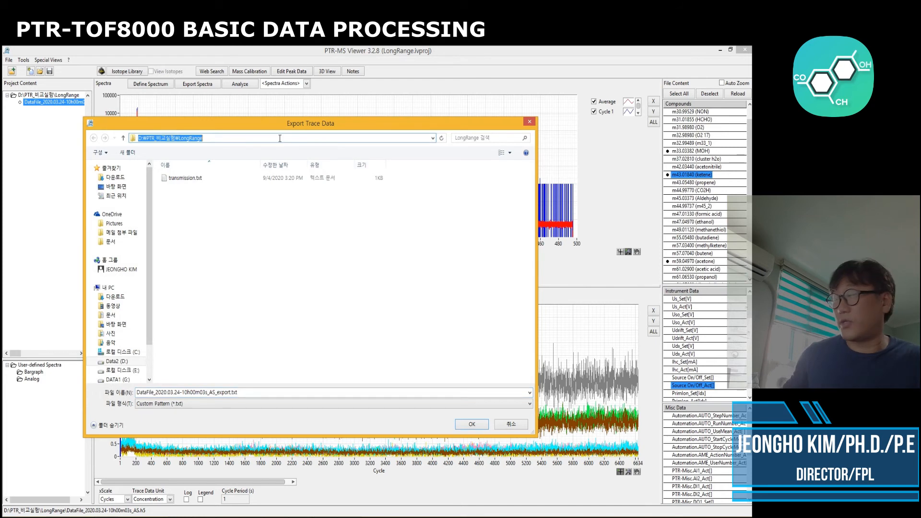
left_click(219, 393)
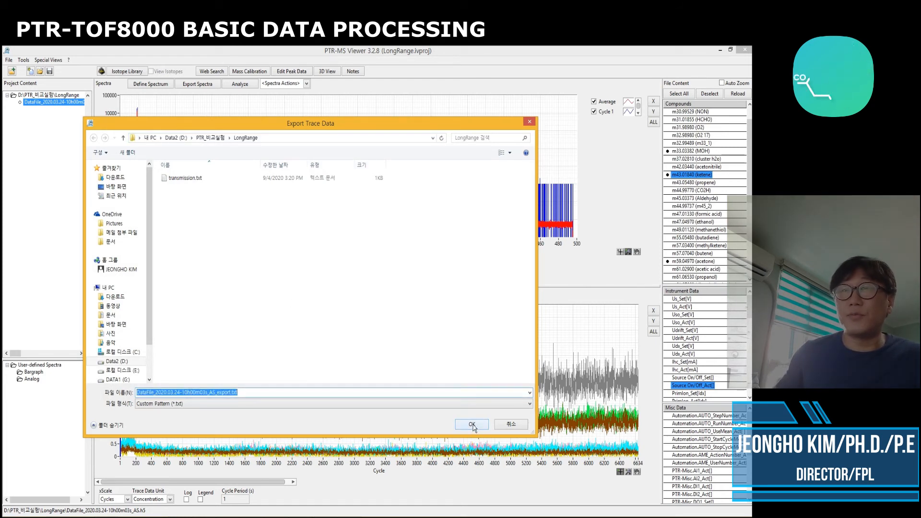
left_click_drag(229, 393, 57, 390)
key("BackSpace")
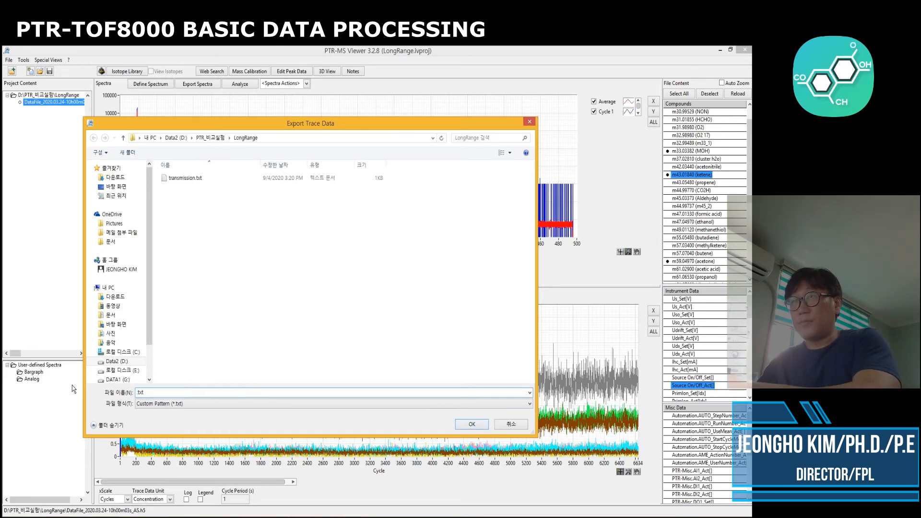
type("LongRange")
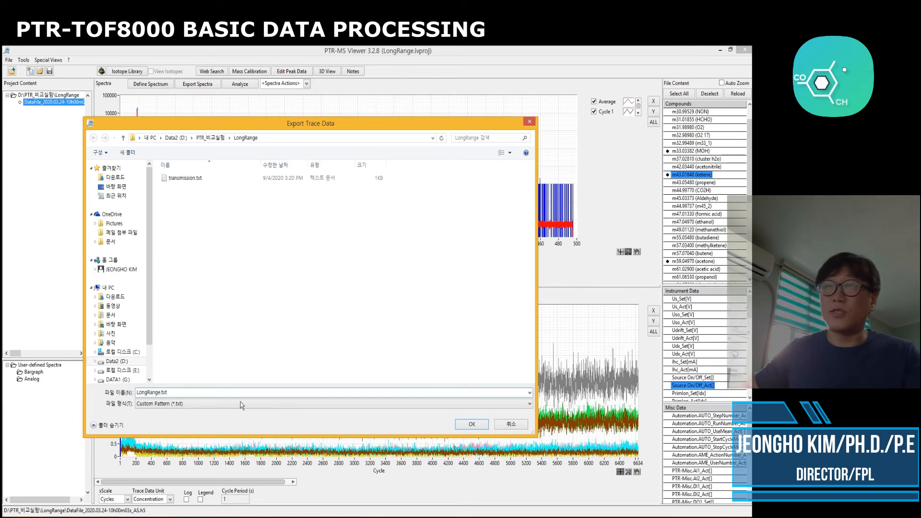
left_click(472, 425)
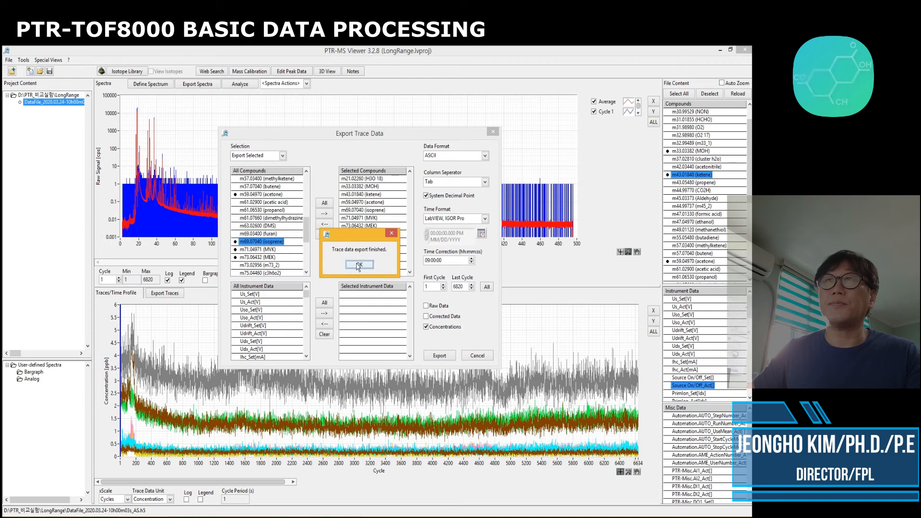
left_click(358, 266)
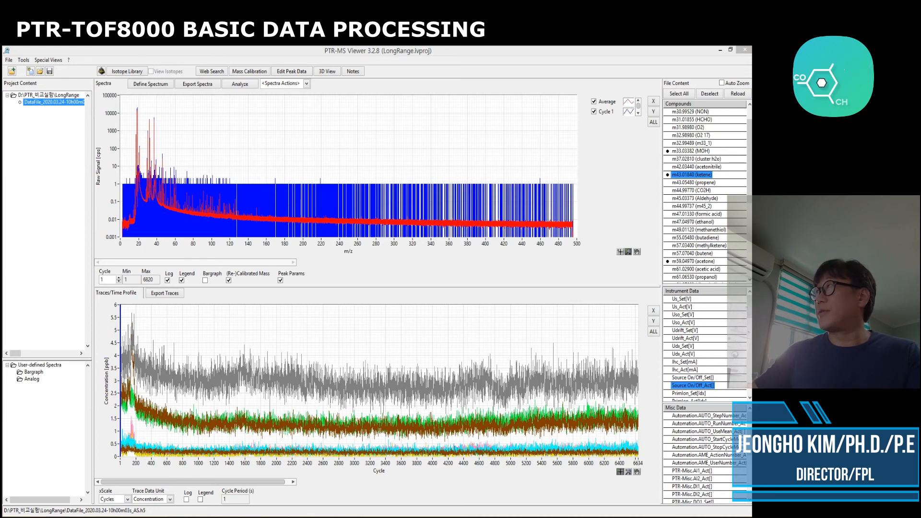
Open the exported LongRange.txt from the project folder to examine its columns, then close it
left_click_drag(3, 62, 326, 55)
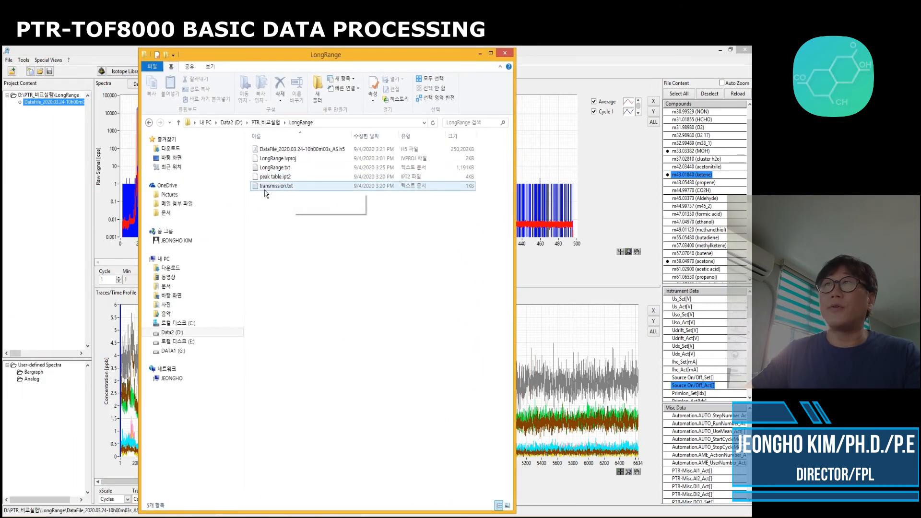
left_click(269, 178)
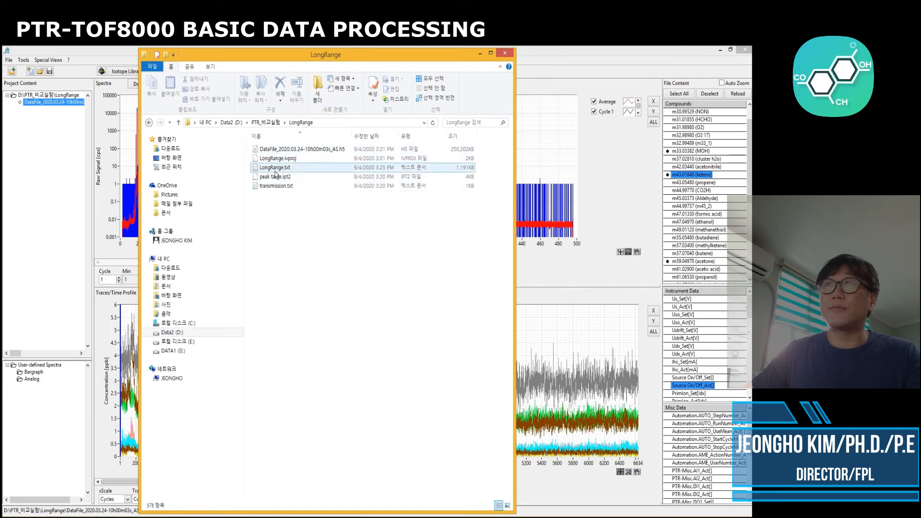
left_click(275, 169)
left_click_drag(275, 169, 273, 165)
double_click(273, 166)
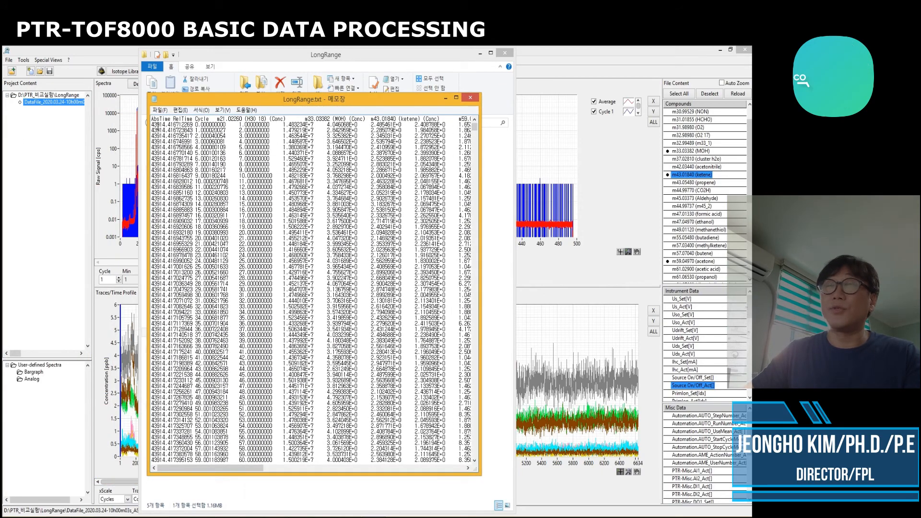
left_click_drag(158, 124, 418, 419)
left_click(416, 369)
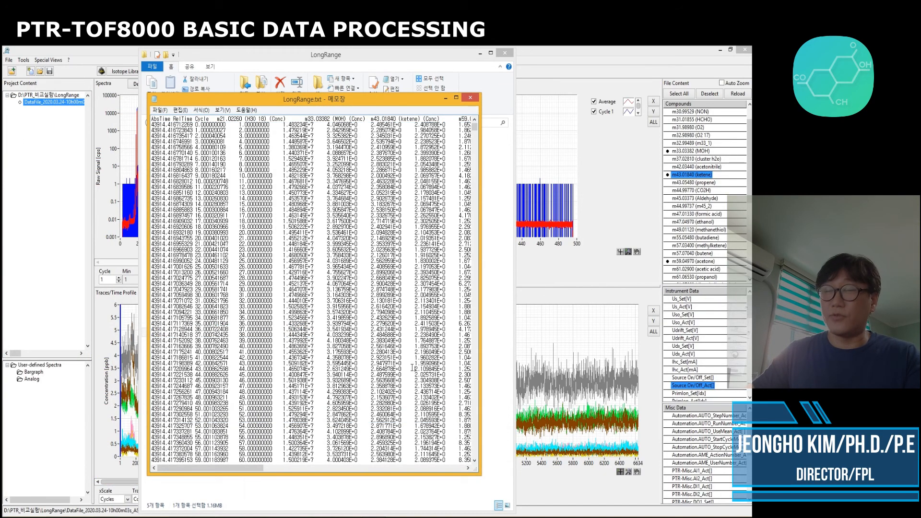
left_click(470, 97)
left_click(400, 222)
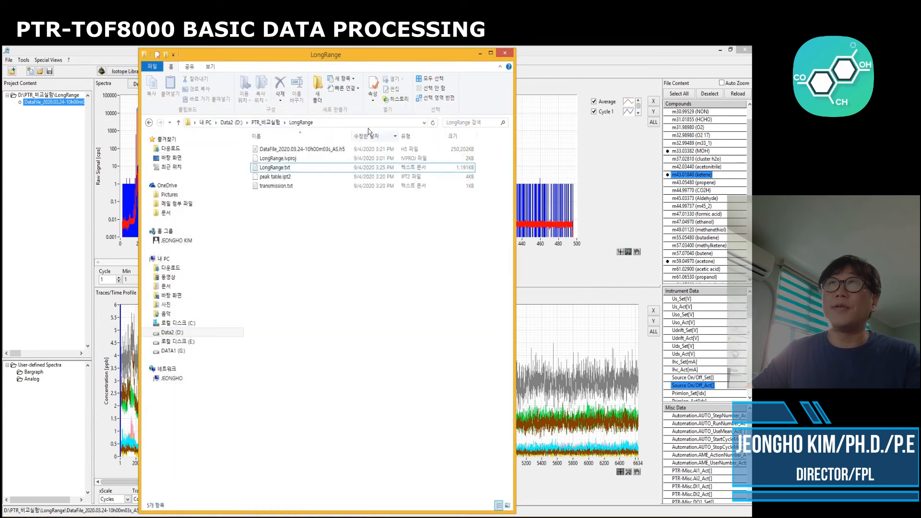
Switch to Igor Pro and drop LongRange.txt into it to load it as delimited text
left_click_drag(369, 61, 188, 63)
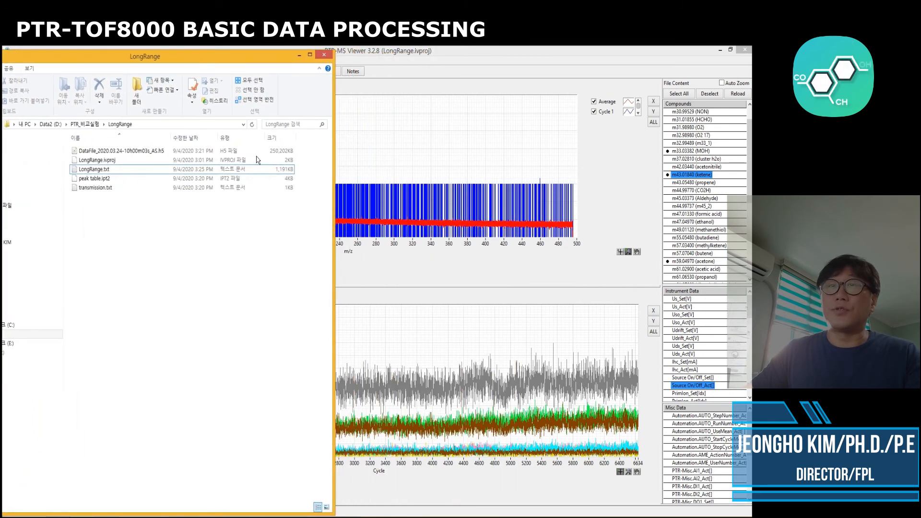
mouse_move(441, 517)
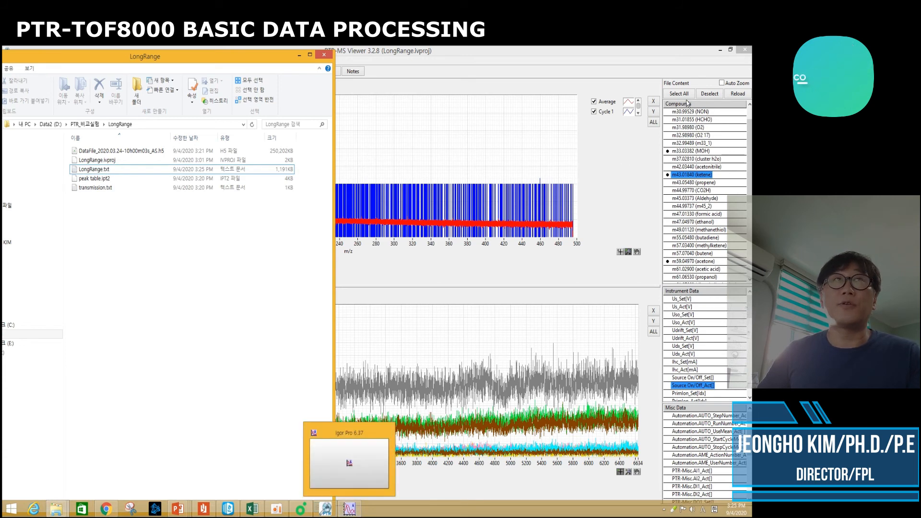
left_click(349, 510)
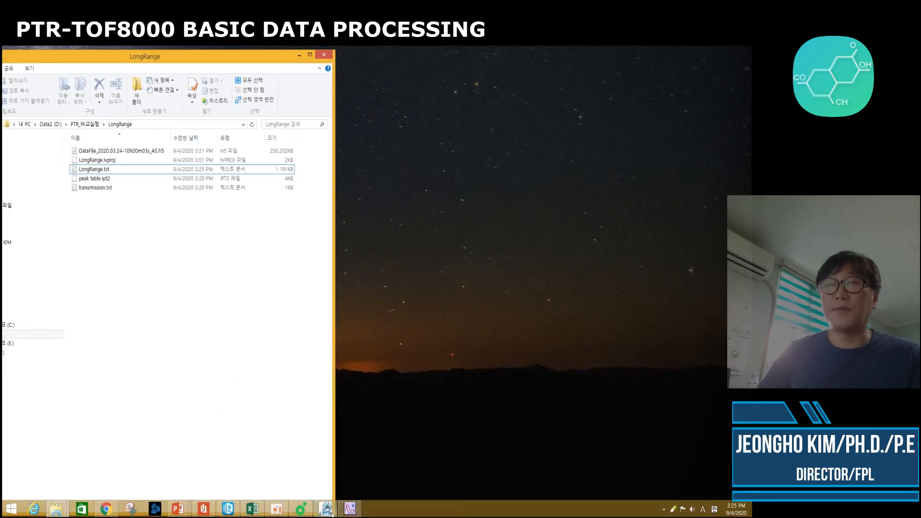
left_click(348, 509)
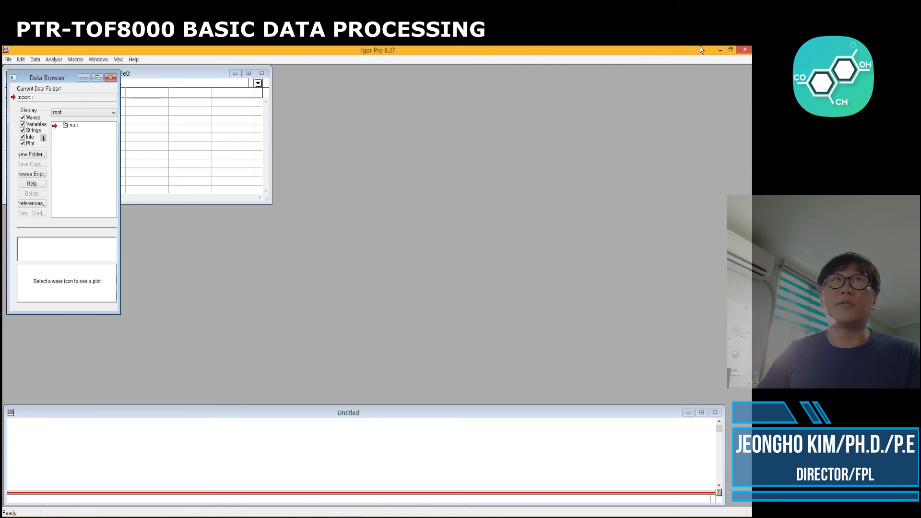
left_click(730, 50)
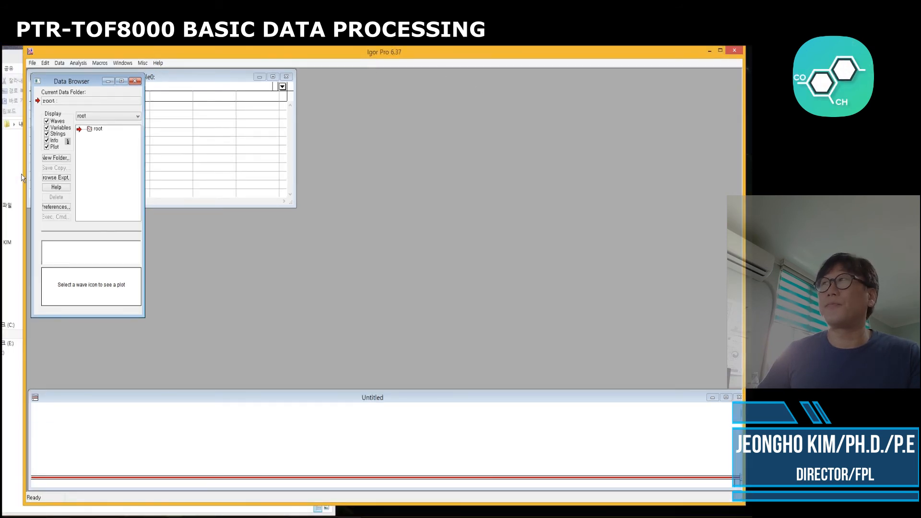
left_click_drag(23, 174, 278, 166)
left_click(279, 169)
left_click_drag(332, 112, 252, 111)
left_click(91, 171)
left_click_drag(91, 172, 363, 168)
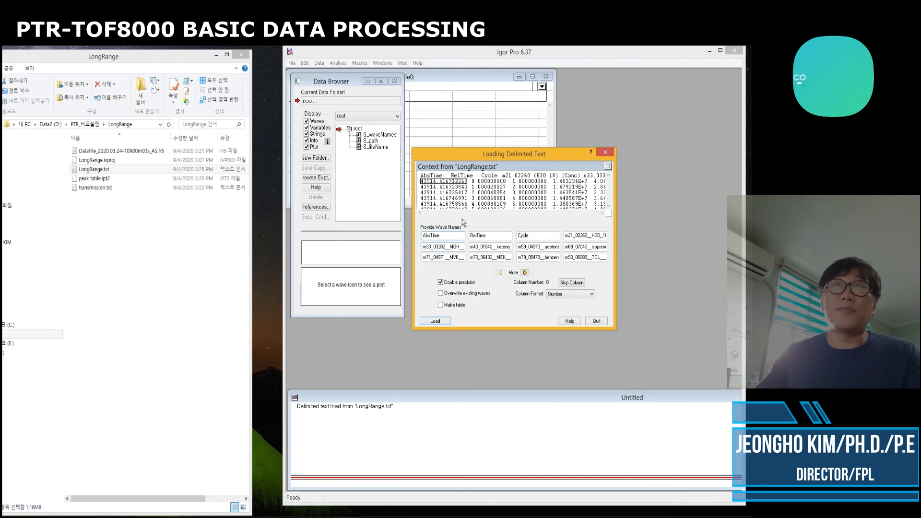
Name the AbsTime wave Time_W and the m21 H3O wave H3O in the load dialog
left_click_drag(443, 235, 421, 235)
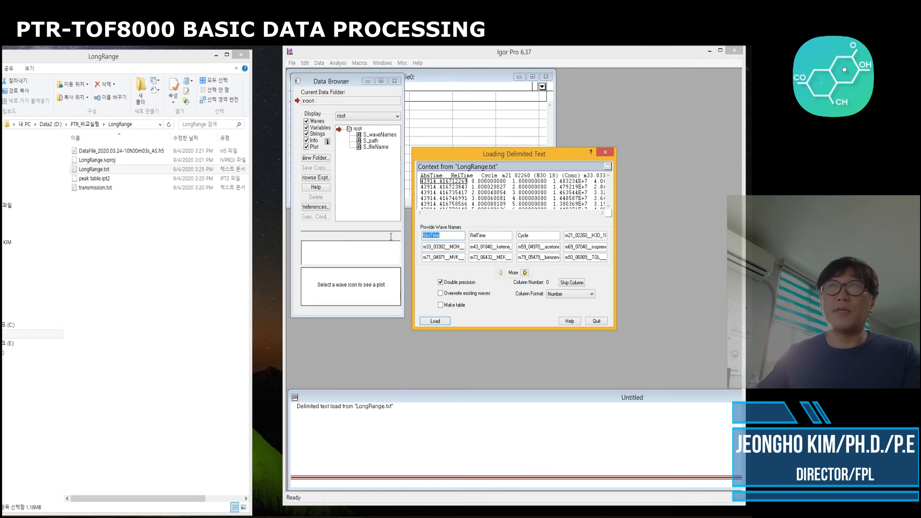
type("Time_W")
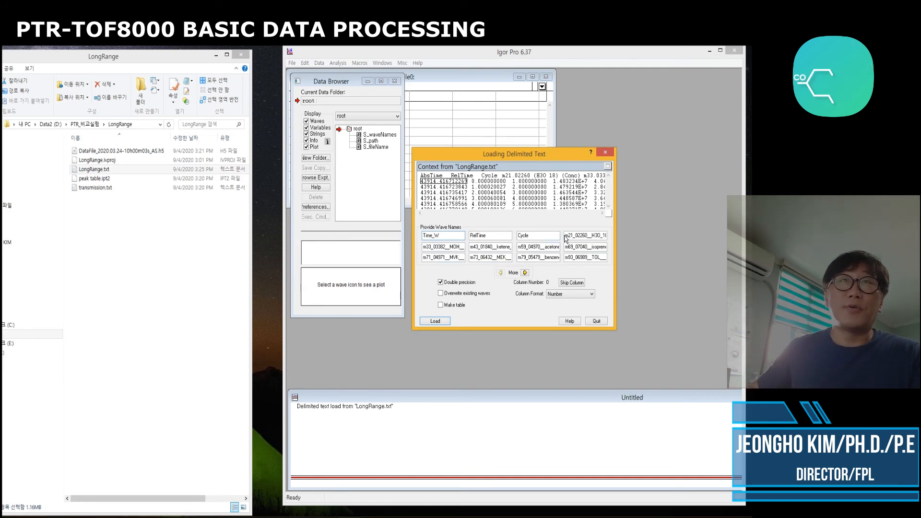
left_click_drag(566, 235, 655, 233)
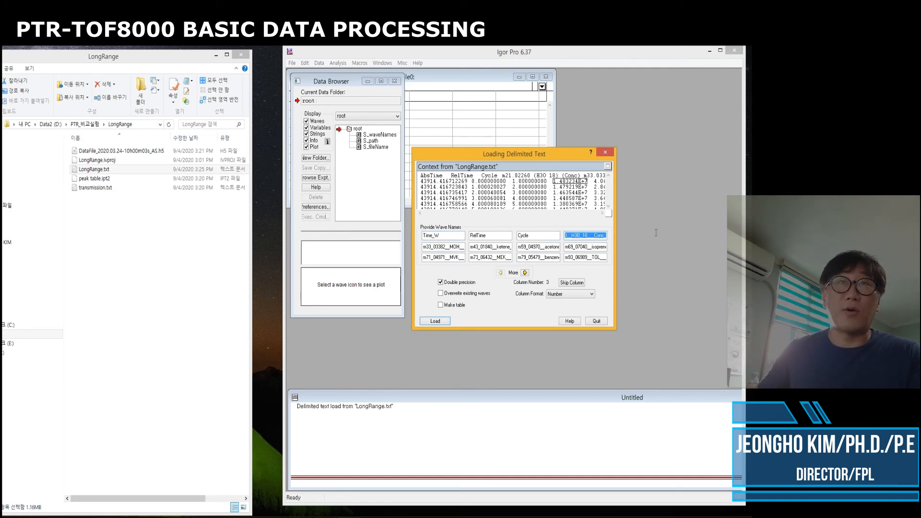
type("H3O")
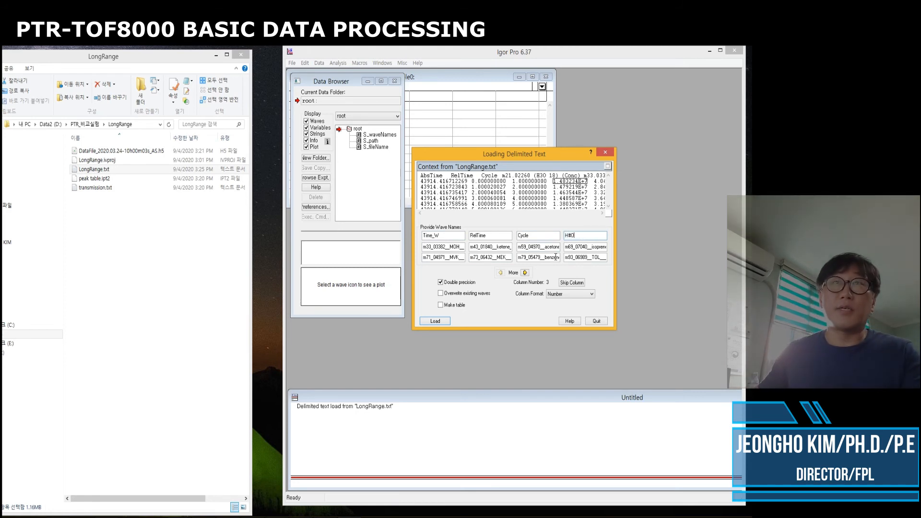
type("H3O")
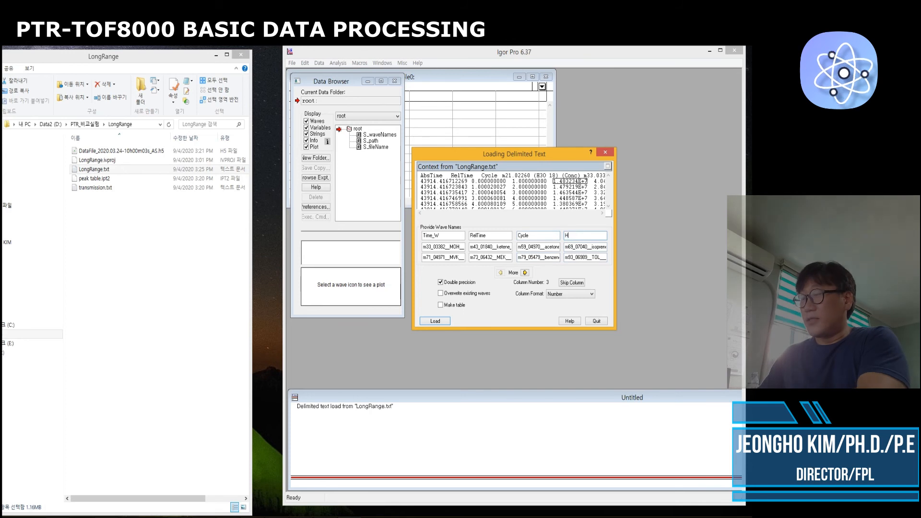
Name the m33 and m43 waves MOH and KETENE
left_click(434, 246)
double_click(434, 246)
type("MO")
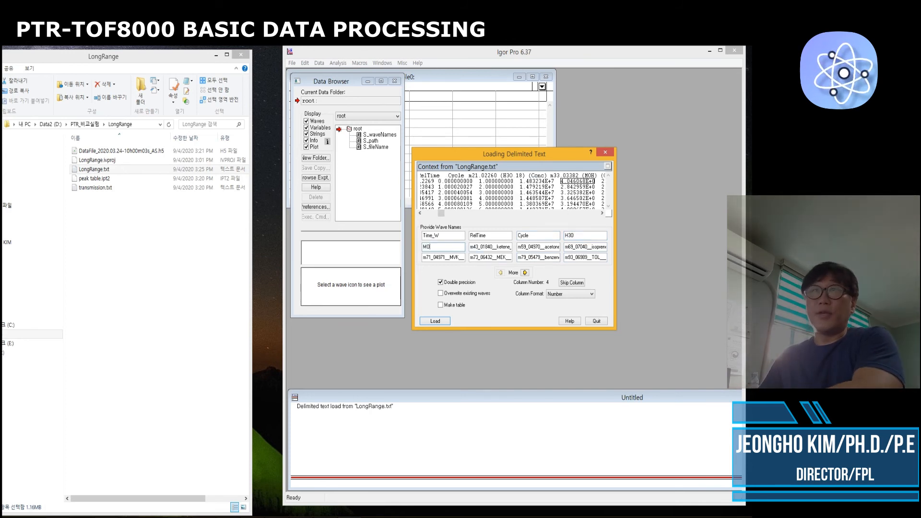
type("H")
double_click(471, 247)
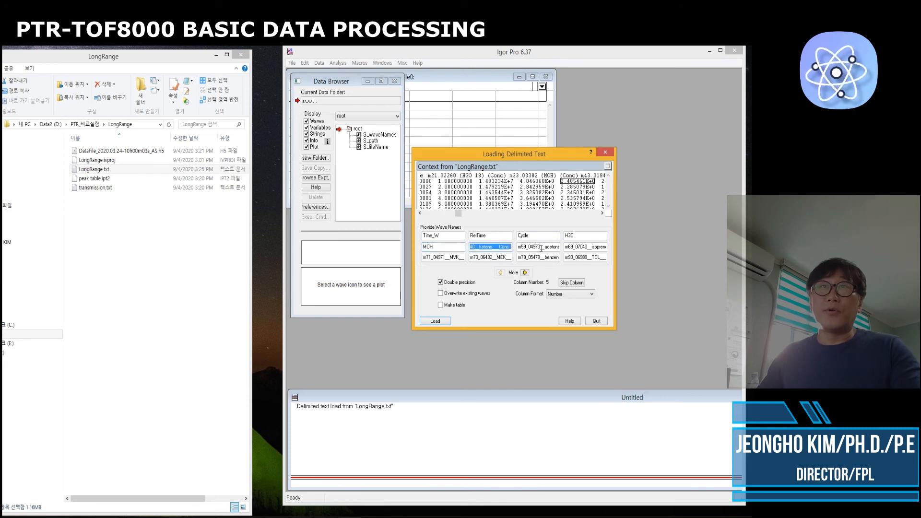
type("KET")
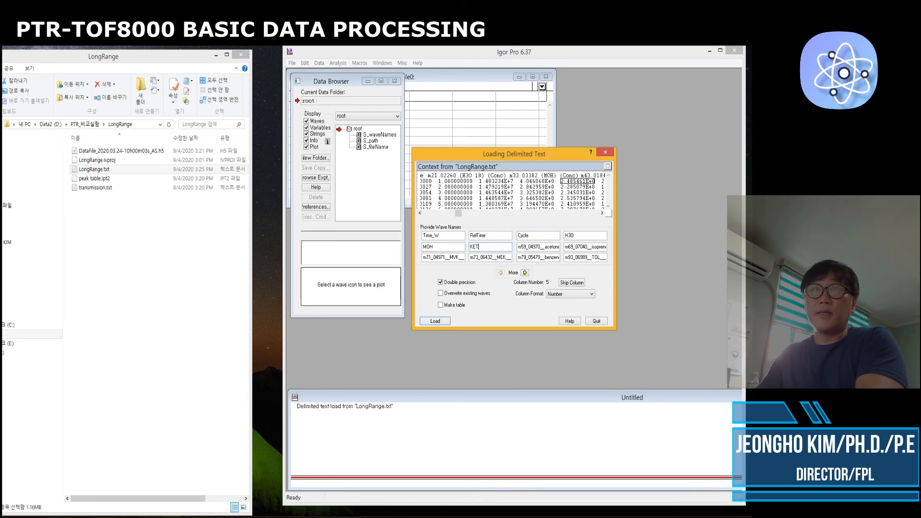
type("ENE")
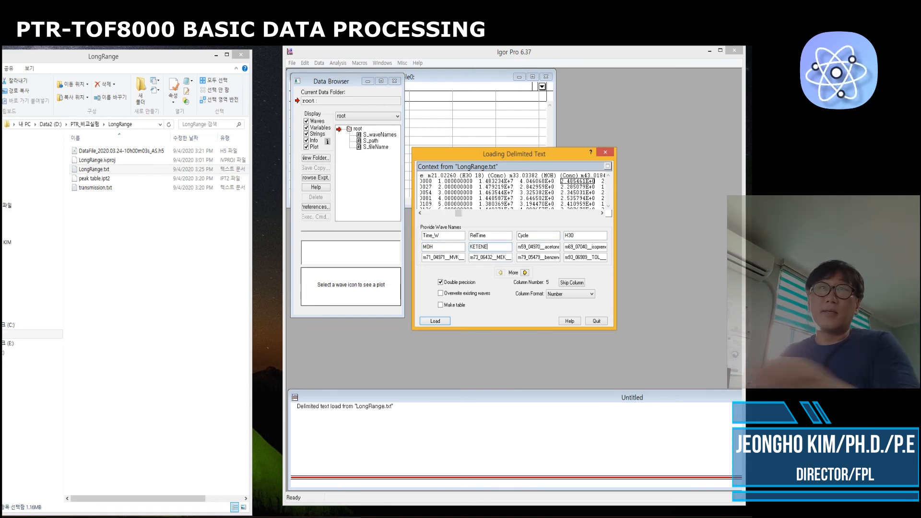
Name the m59 acetone and m69 isoprene waves ACT and ISO in the load dialog
double_click(521, 246)
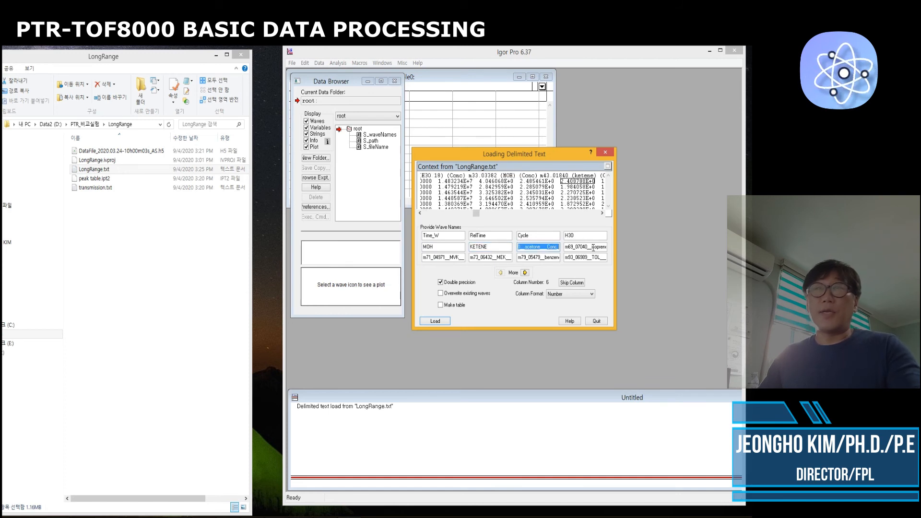
type("ACT")
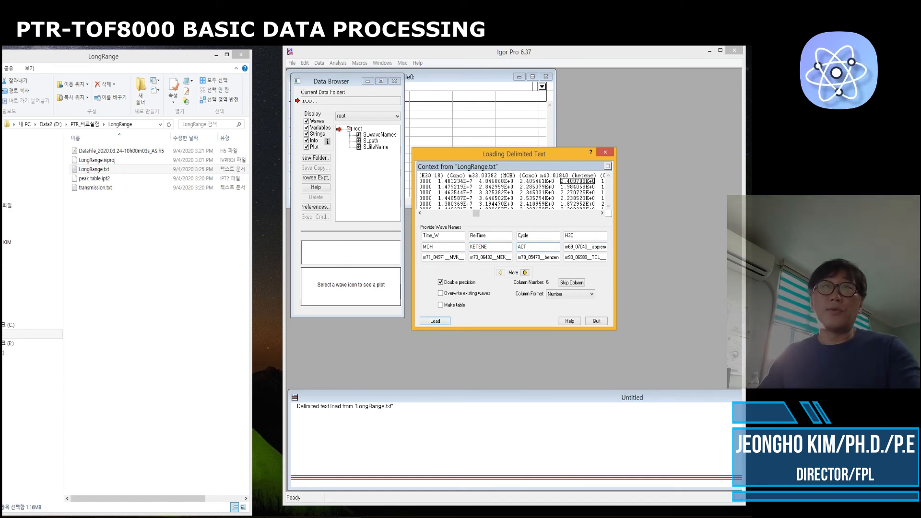
double_click(571, 246)
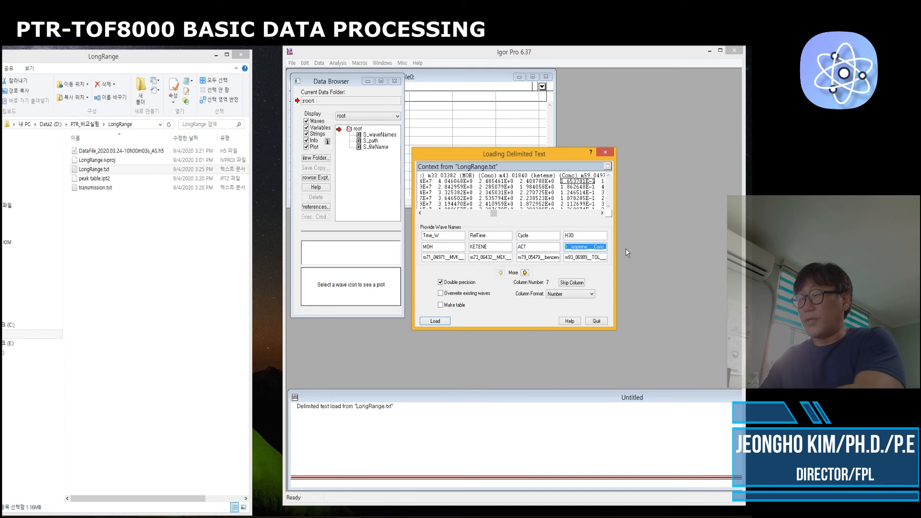
type("ISO")
Name the m71 and m73 waves MVK and MEK
double_click(425, 258)
type("MV")
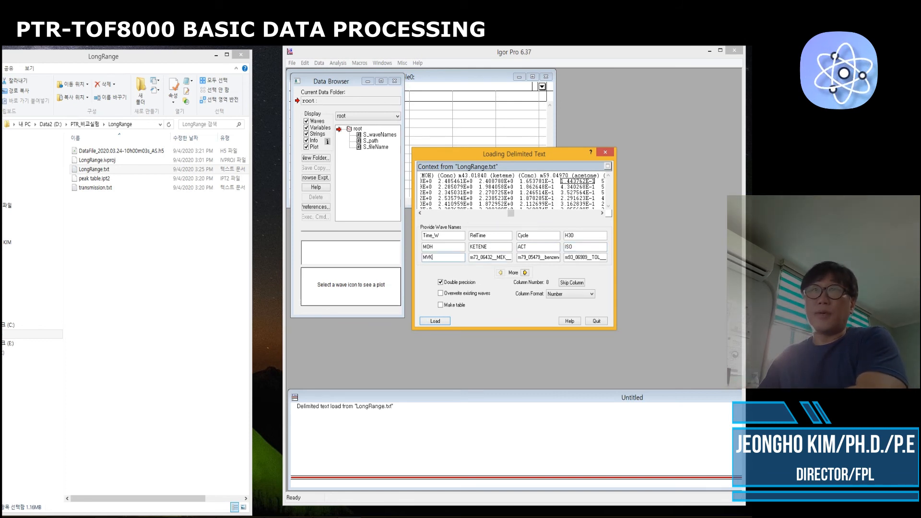
type("K")
double_click(471, 258)
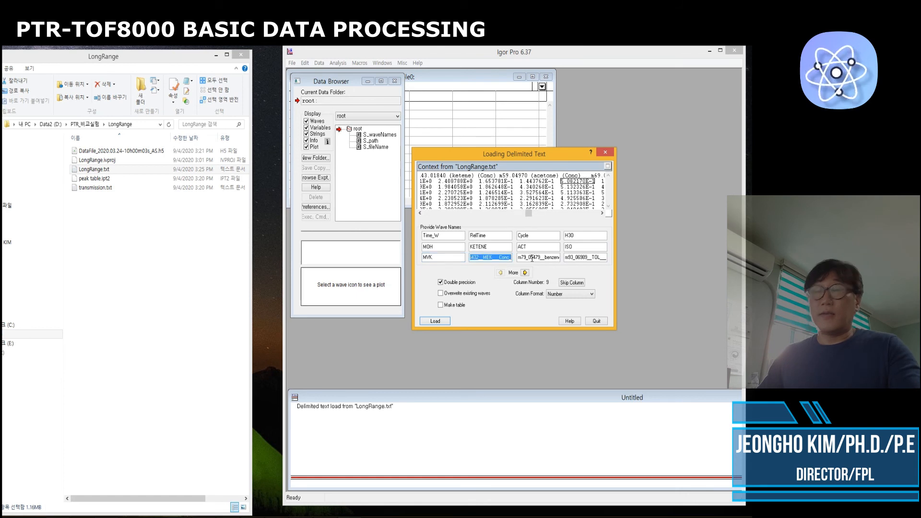
type("MEK")
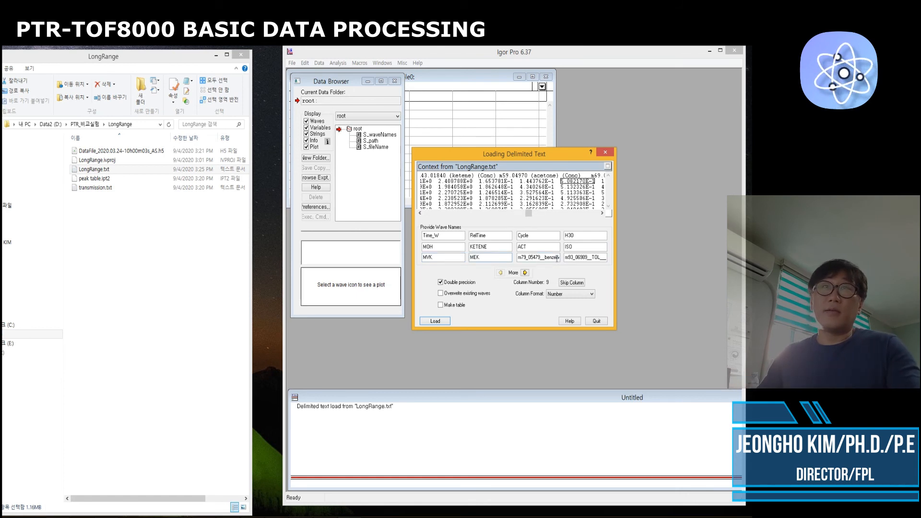
Name the m79 and m93 waves BZ and TOL
double_click(523, 259)
type("BZ")
double_click(570, 257)
type("TOL")
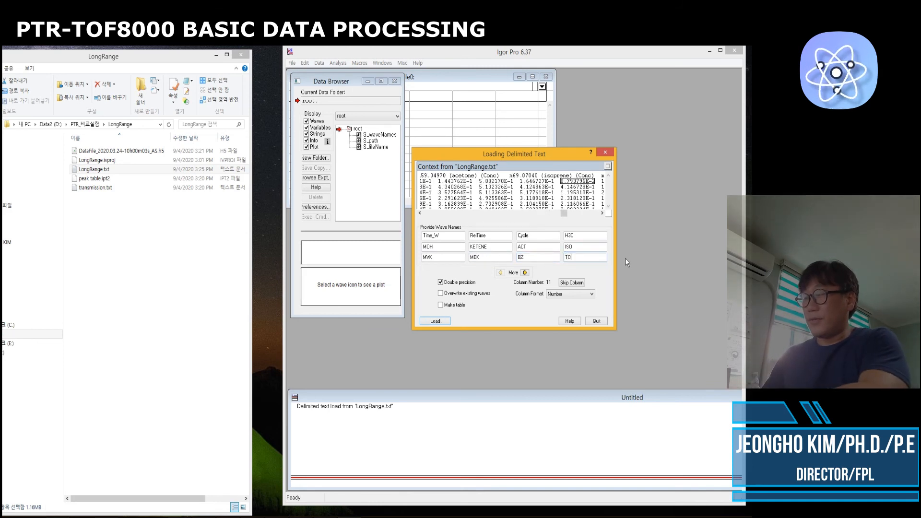
On the next set of columns, name the remaining waves XYL and PN and load the data into a table
left_click(525, 272)
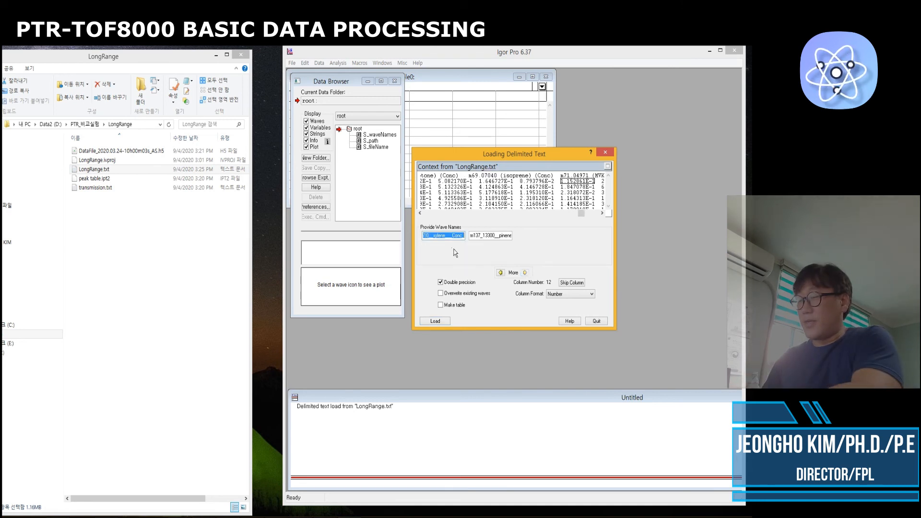
type("XYL")
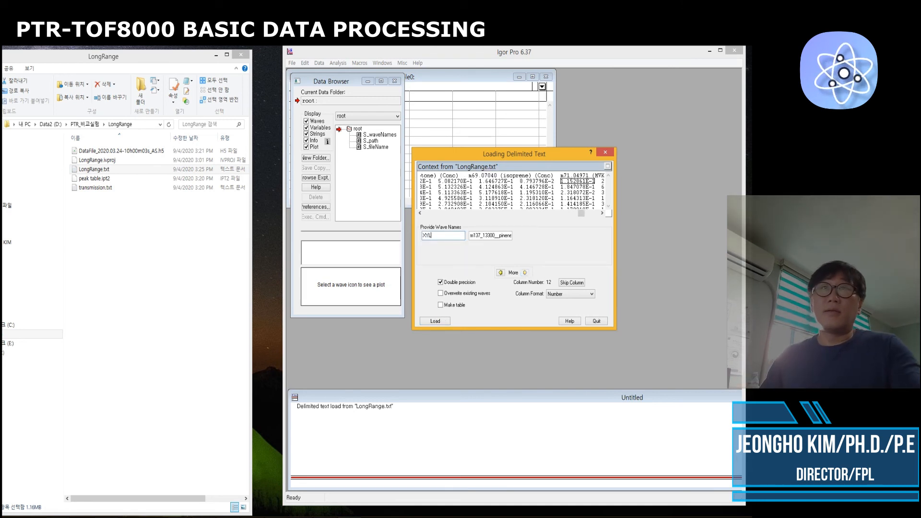
key("Tab")
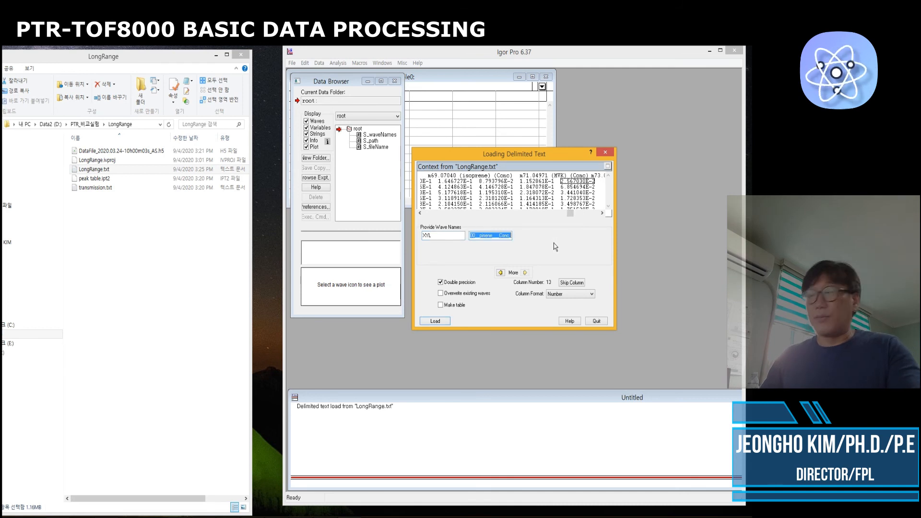
type("PN")
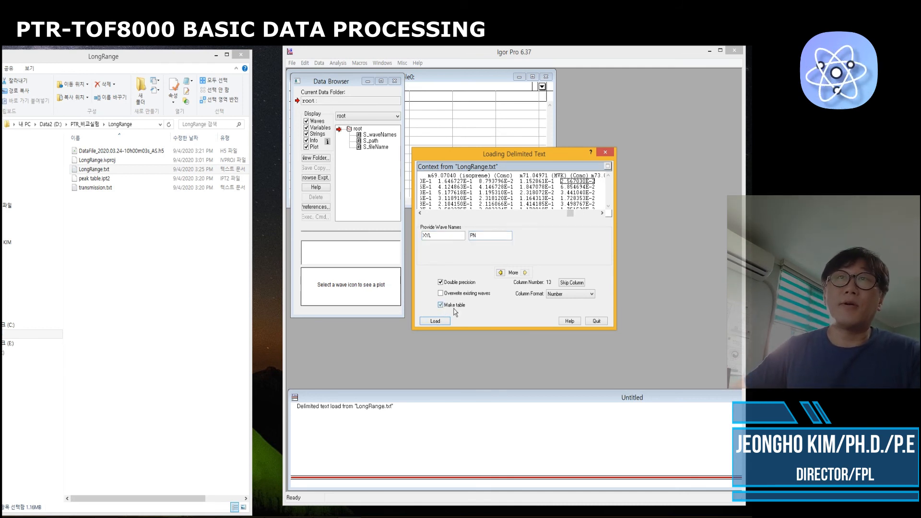
left_click(435, 321)
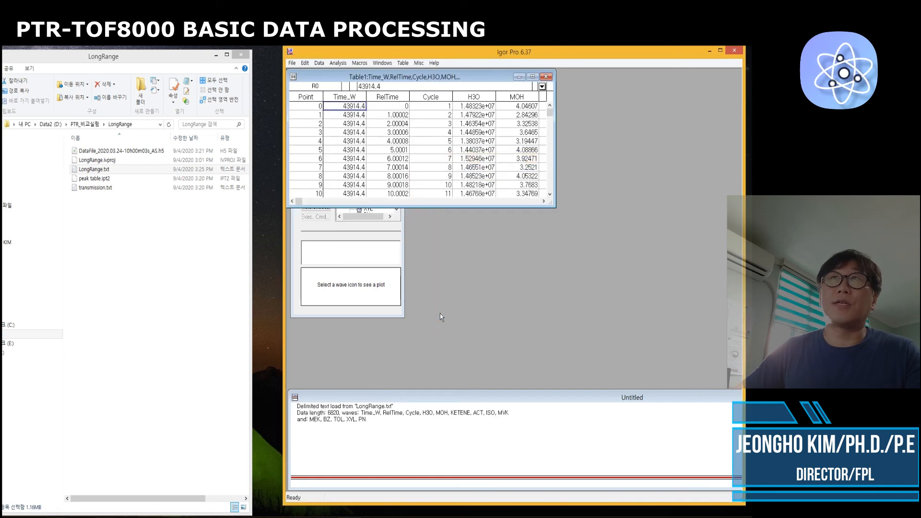
Enlarge and reposition the loaded data table window
left_click_drag(557, 212, 654, 264)
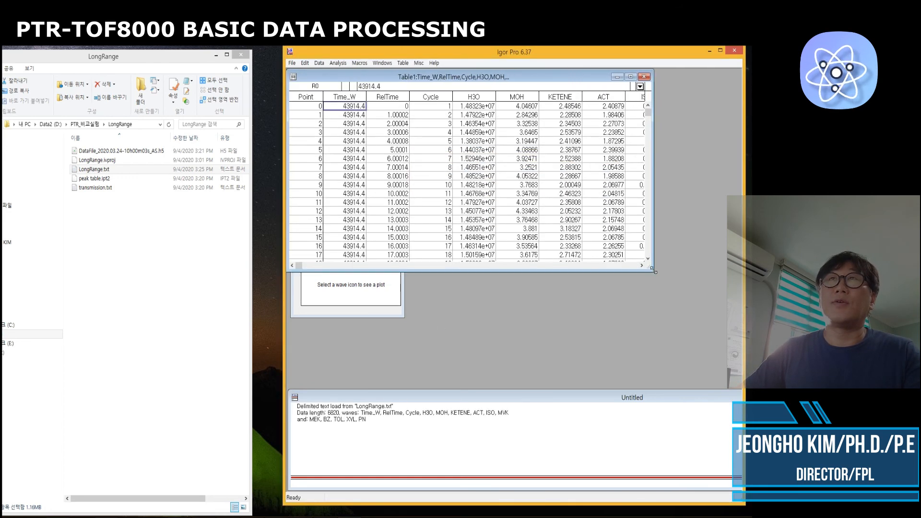
left_click_drag(427, 75, 521, 91)
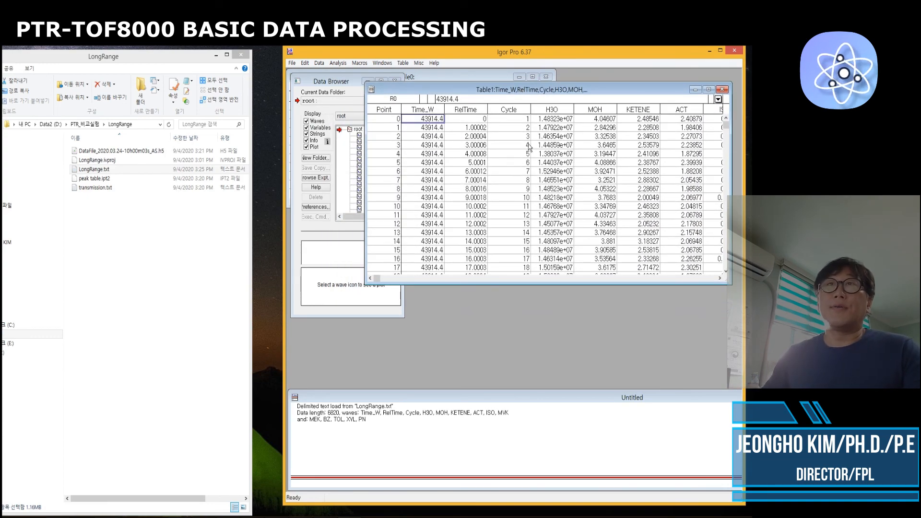
left_click_drag(570, 90, 512, 79)
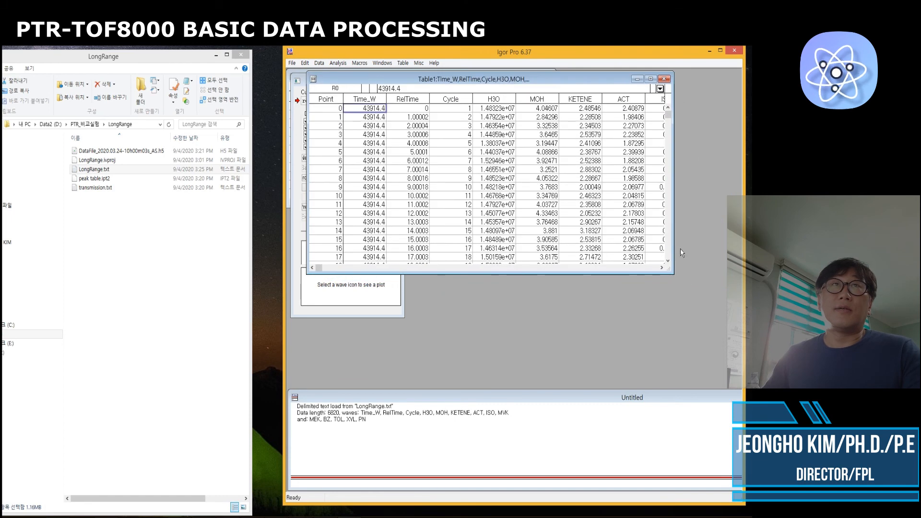
left_click_drag(671, 271, 671, 286)
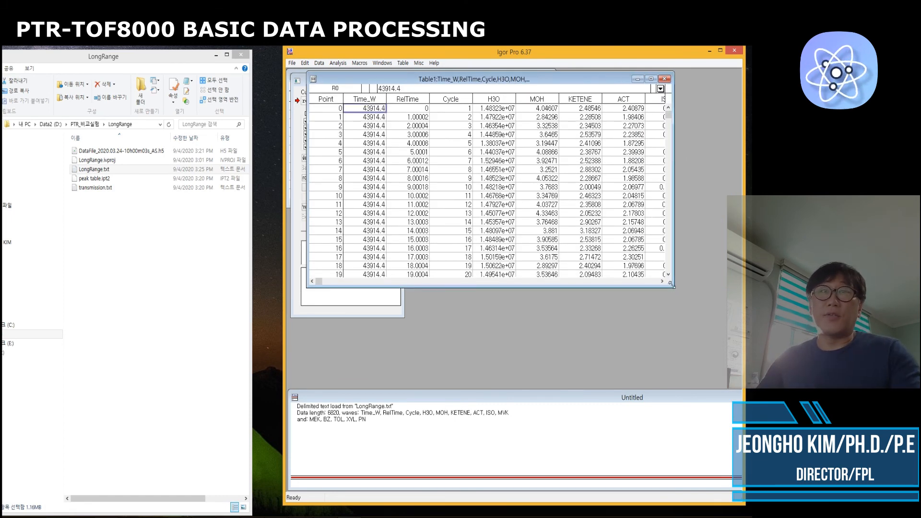
Move and resize the command window below the table
left_click_drag(472, 399, 542, 339)
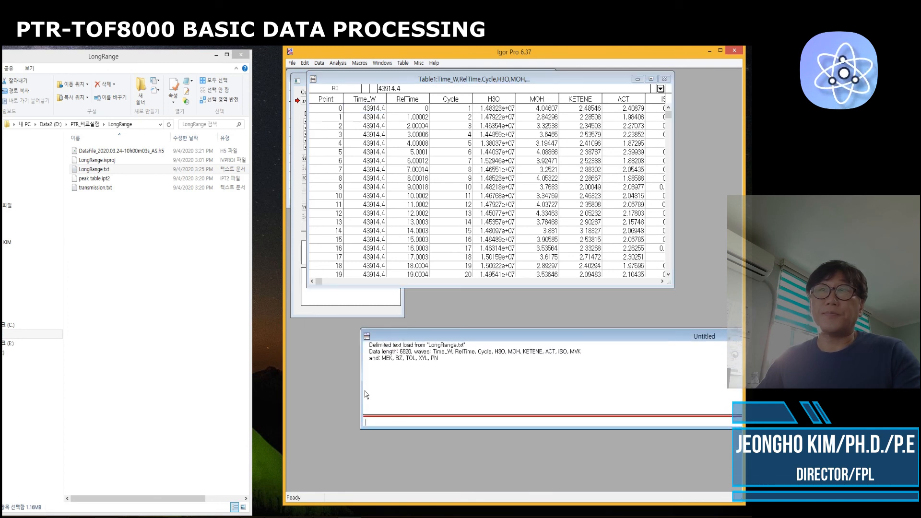
left_click_drag(361, 388, 532, 381)
left_click_drag(621, 330, 442, 310)
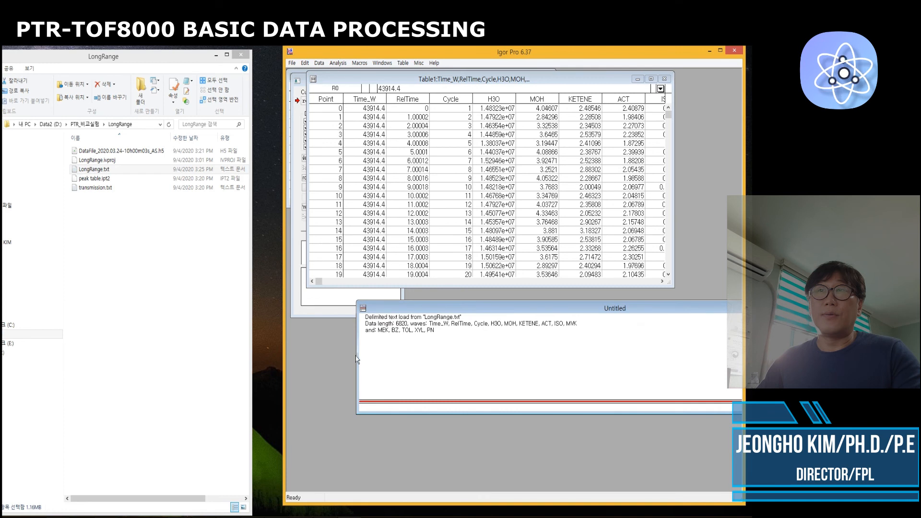
left_click_drag(358, 358, 559, 363)
left_click_drag(650, 312, 409, 316)
Plot MOH versus Time_W using the display command
type("display")
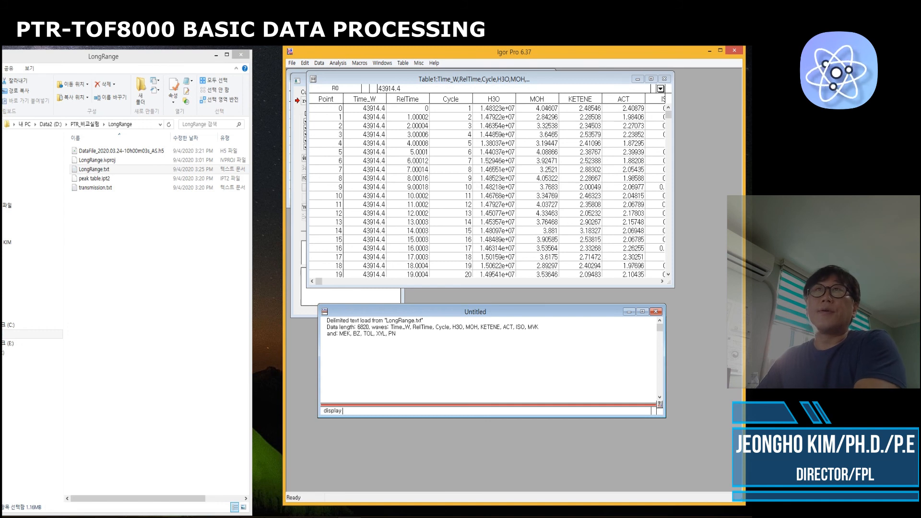
type(" MOH v")
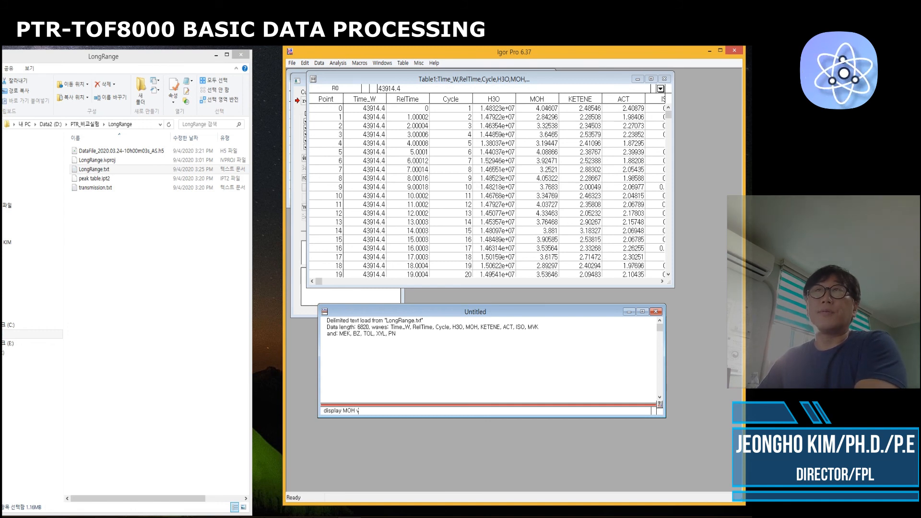
type("s TIME_W")
key("Return")
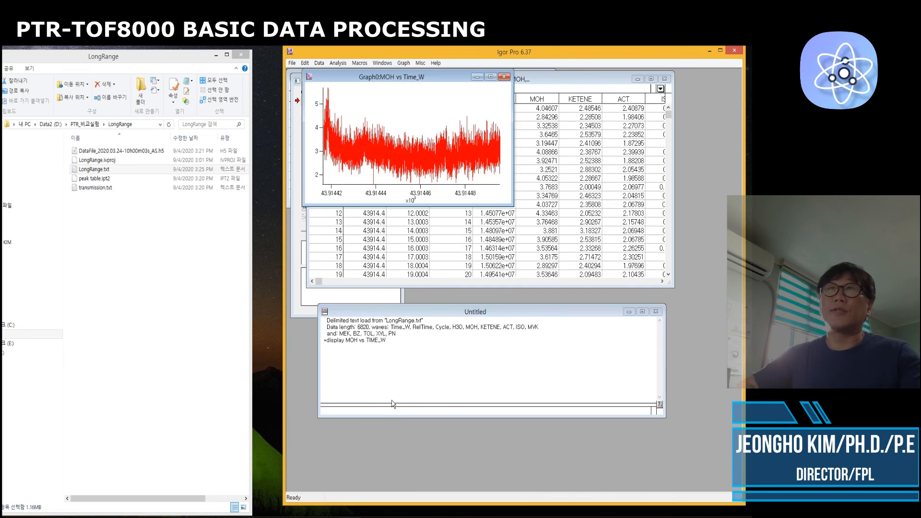
Switch the graph's bottom axis to Date/Time mode
double_click(411, 184)
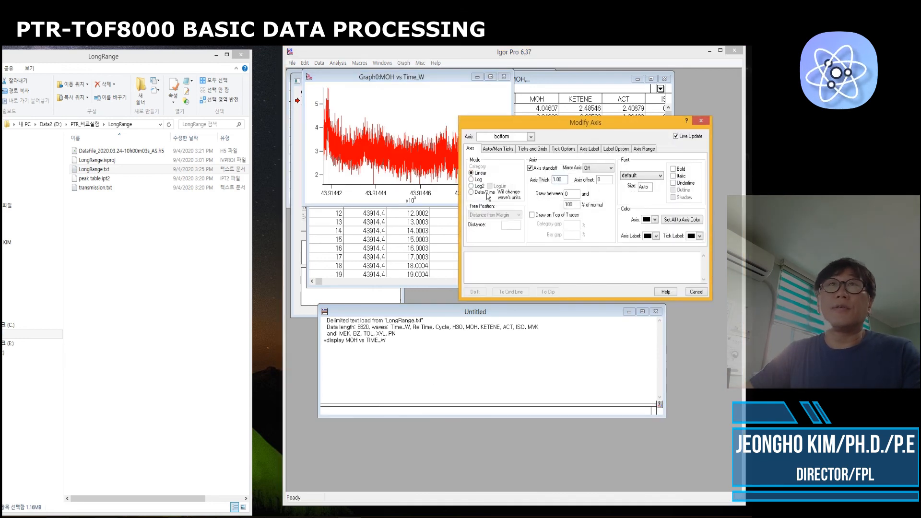
left_click(471, 193)
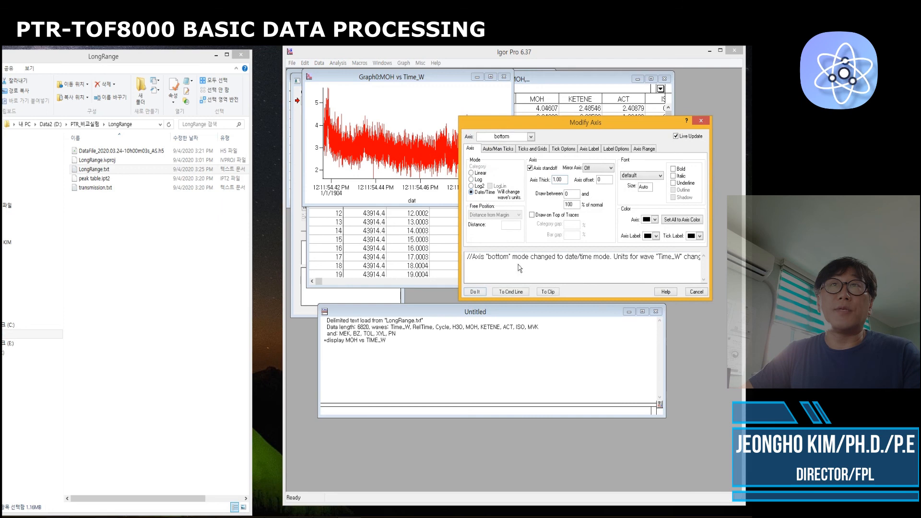
left_click(474, 292)
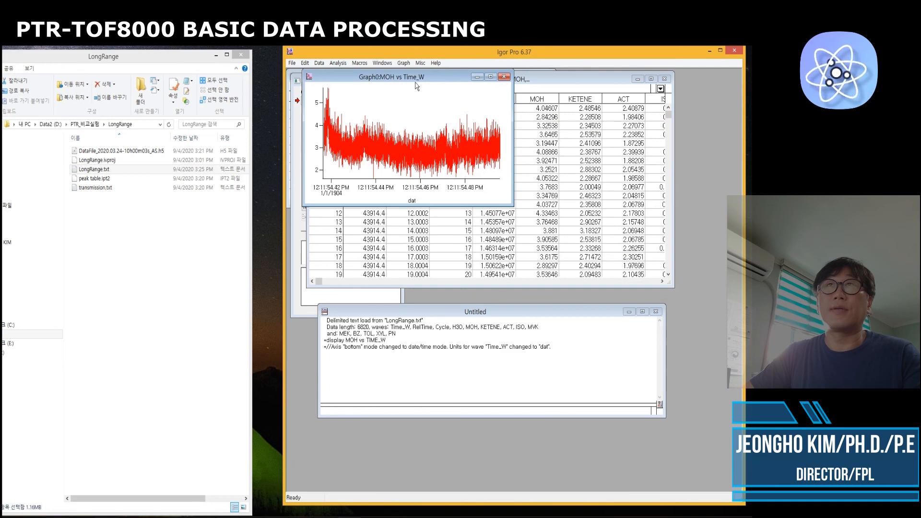
Move and enlarge the MOH versus Time_W graph window
left_click_drag(416, 86, 473, 166)
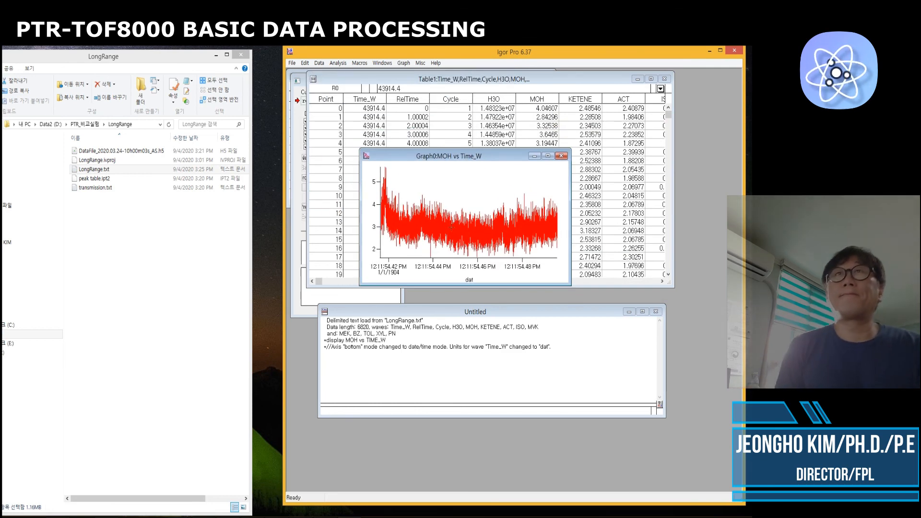
left_click_drag(501, 160, 505, 192)
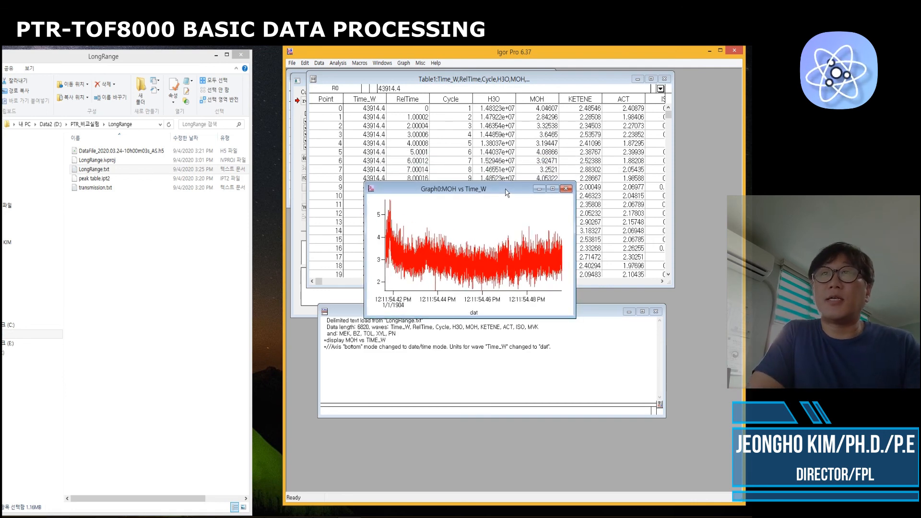
left_click_drag(571, 314, 647, 331)
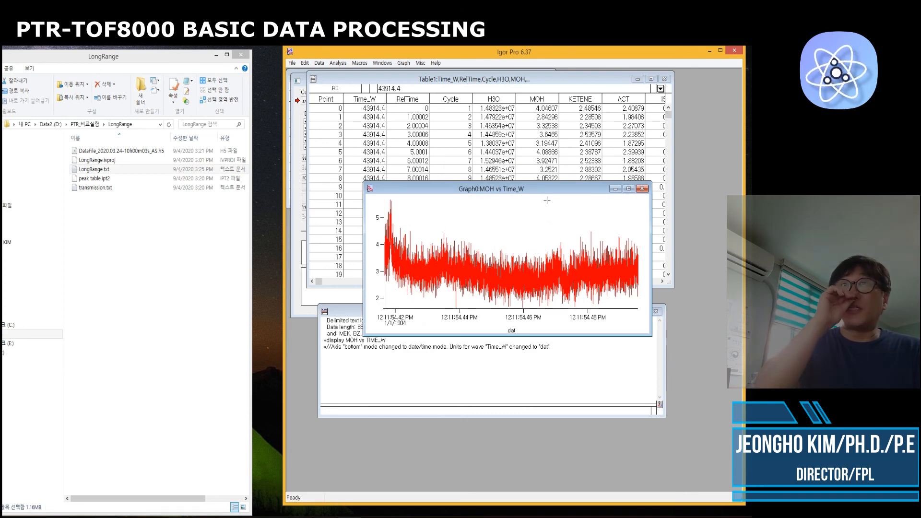
left_click_drag(548, 191, 514, 312)
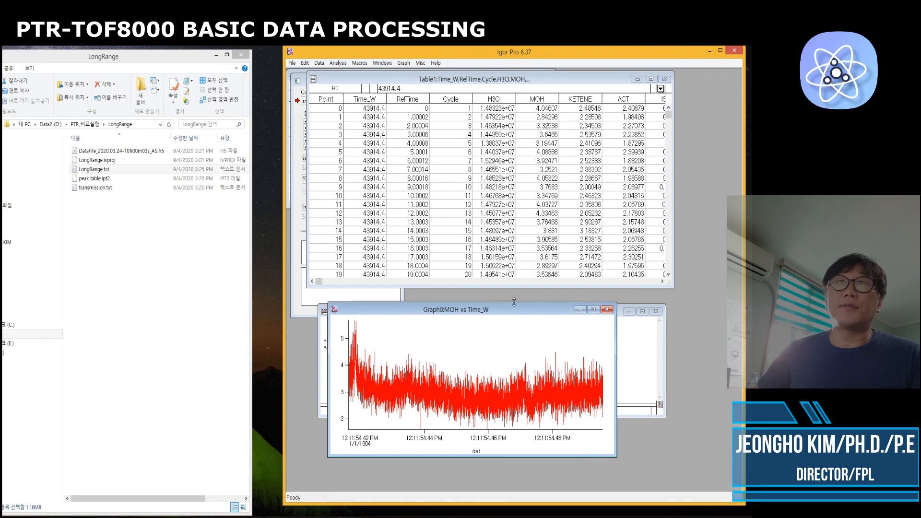
left_click_drag(512, 314, 574, 319)
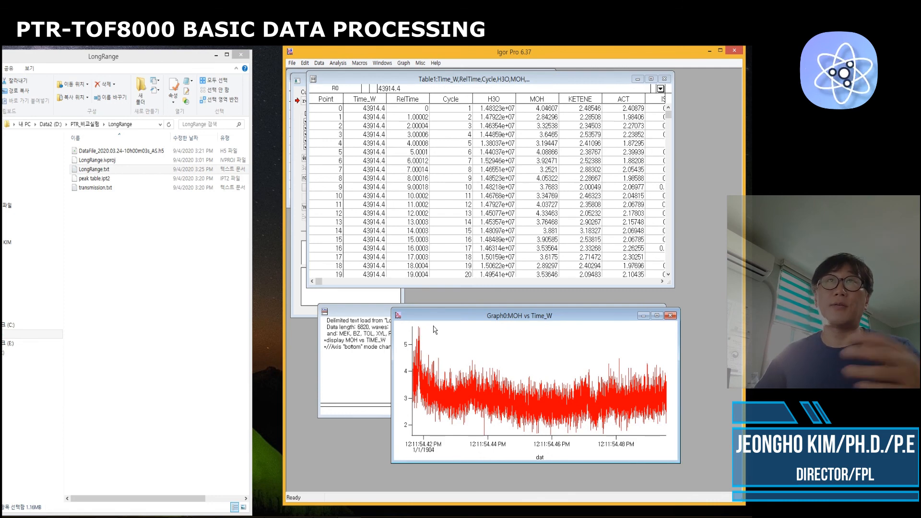
left_click_drag(451, 319, 369, 292)
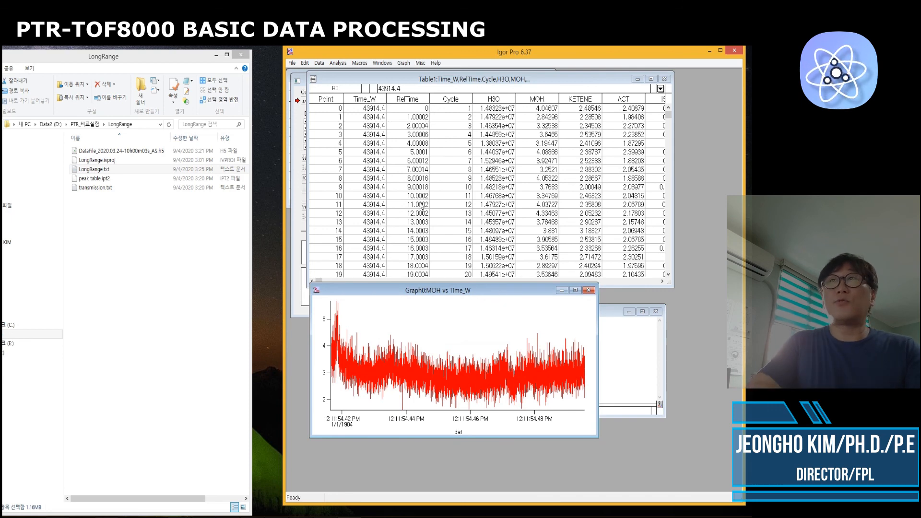
Maximize the Igor Pro window, then switch back to PTR-MS Viewer
left_click(720, 51)
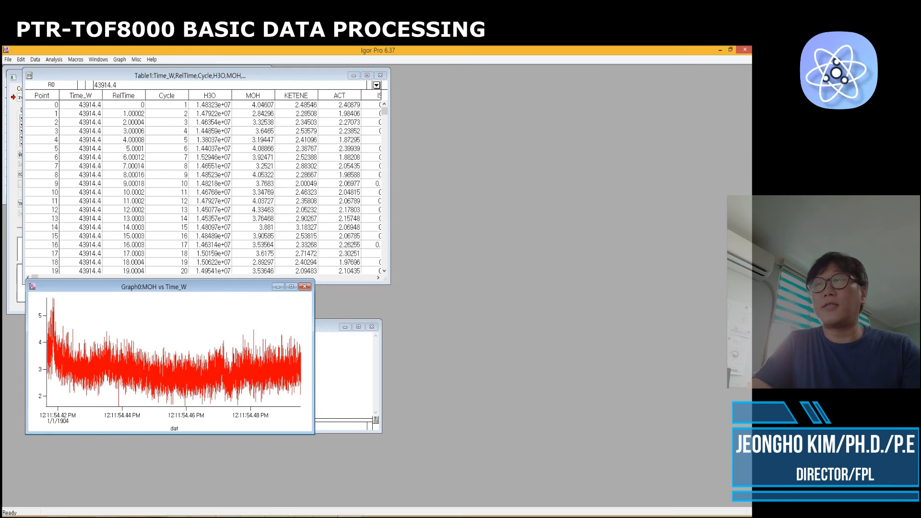
left_click(328, 509)
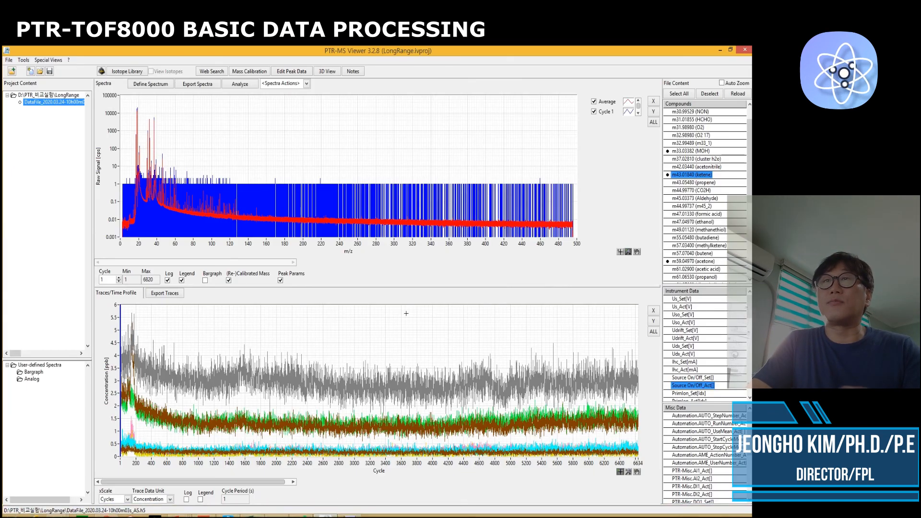